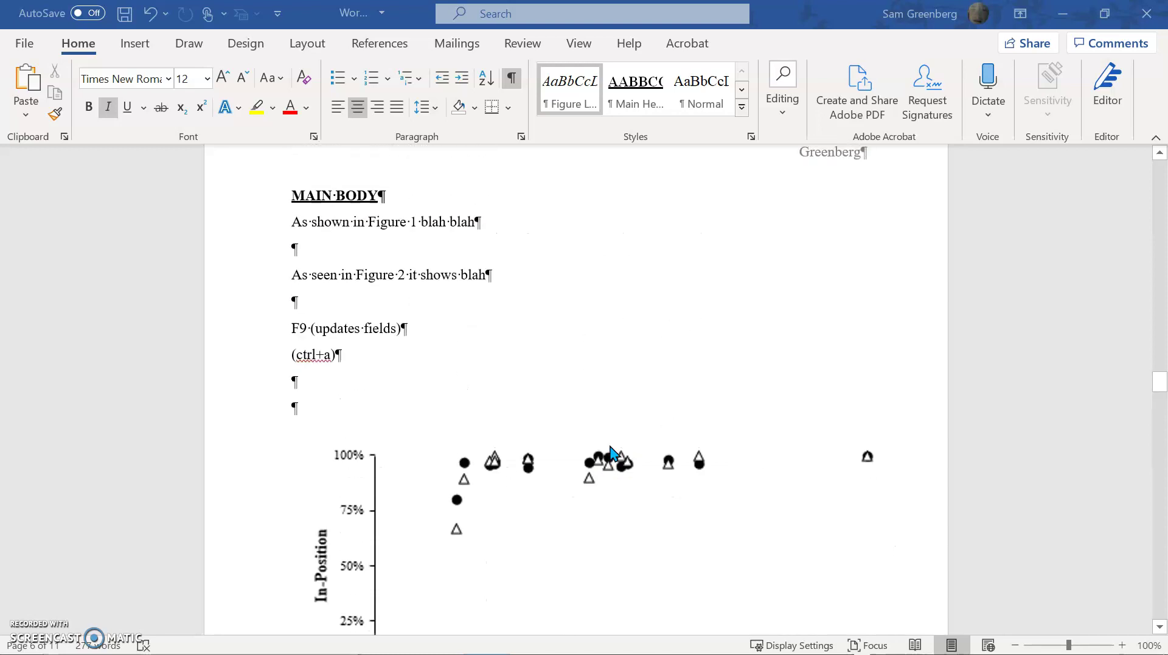
Replace the description in the Figure 1 caption with "Scatter Plot", keeping the figure number.
{"action": "left_click", "coordinate": [608, 433]}
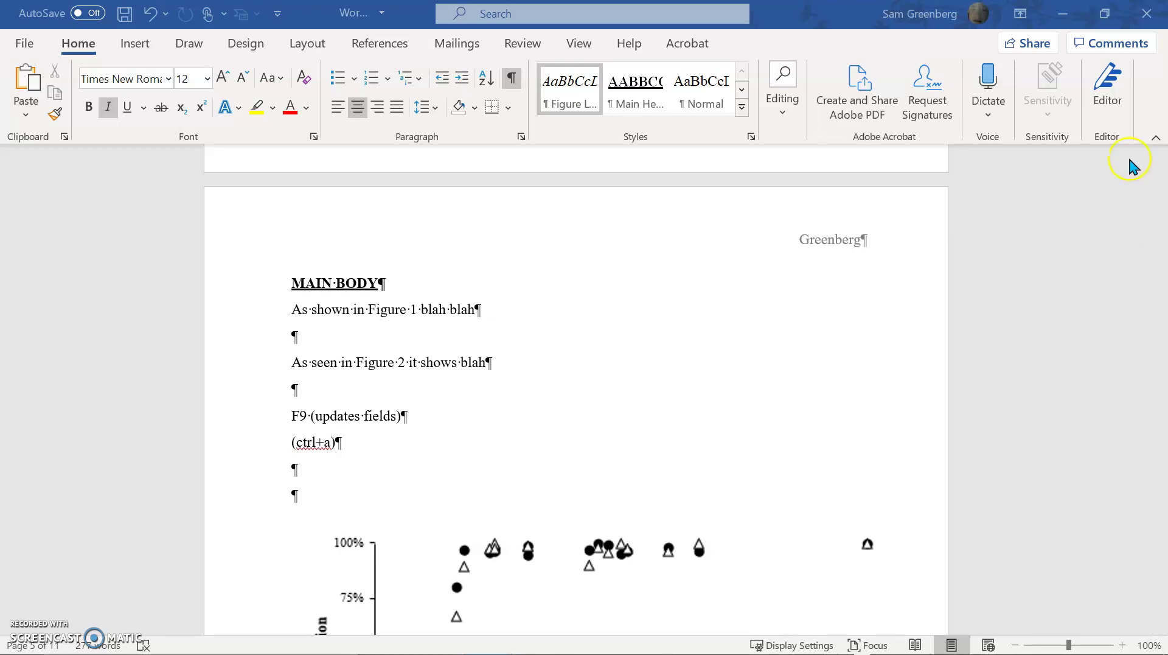
{"action": "left_click", "coordinate": [919, 225]}
{"action": "left_click", "coordinate": [342, 272]}
{"action": "left_click", "coordinate": [594, 336]}
{"action": "scroll", "coordinate": [614, 328], "scroll_direction": "down", "scroll_amount": 10}
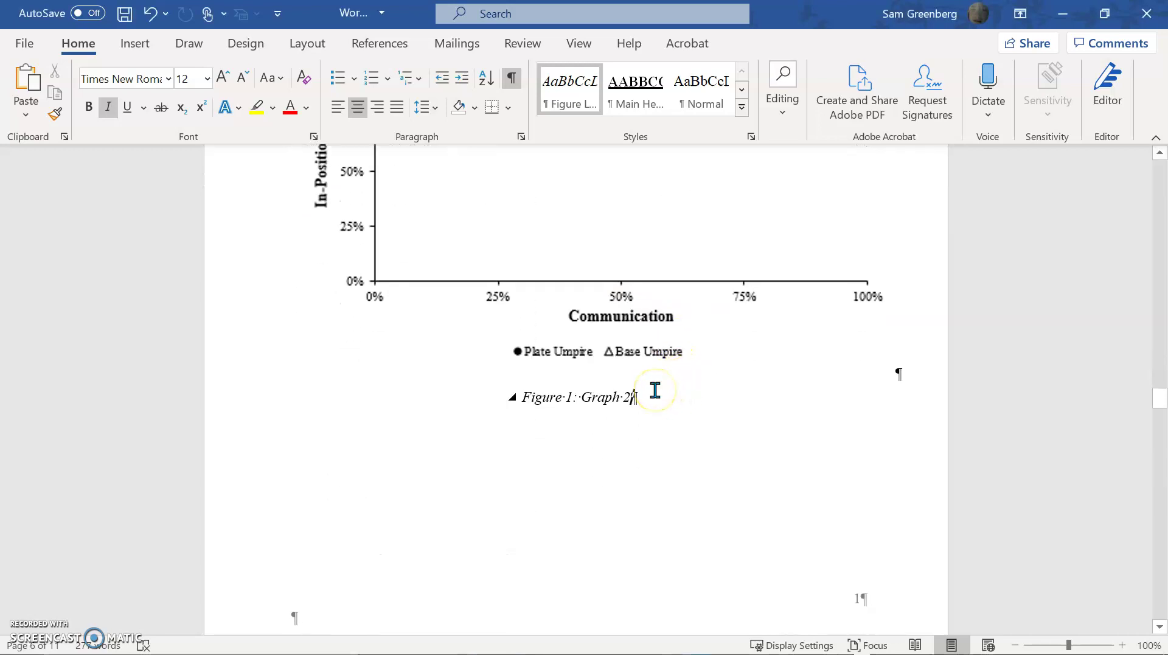
{"action": "scroll", "coordinate": [626, 506], "scroll_direction": "down", "scroll_amount": 16}
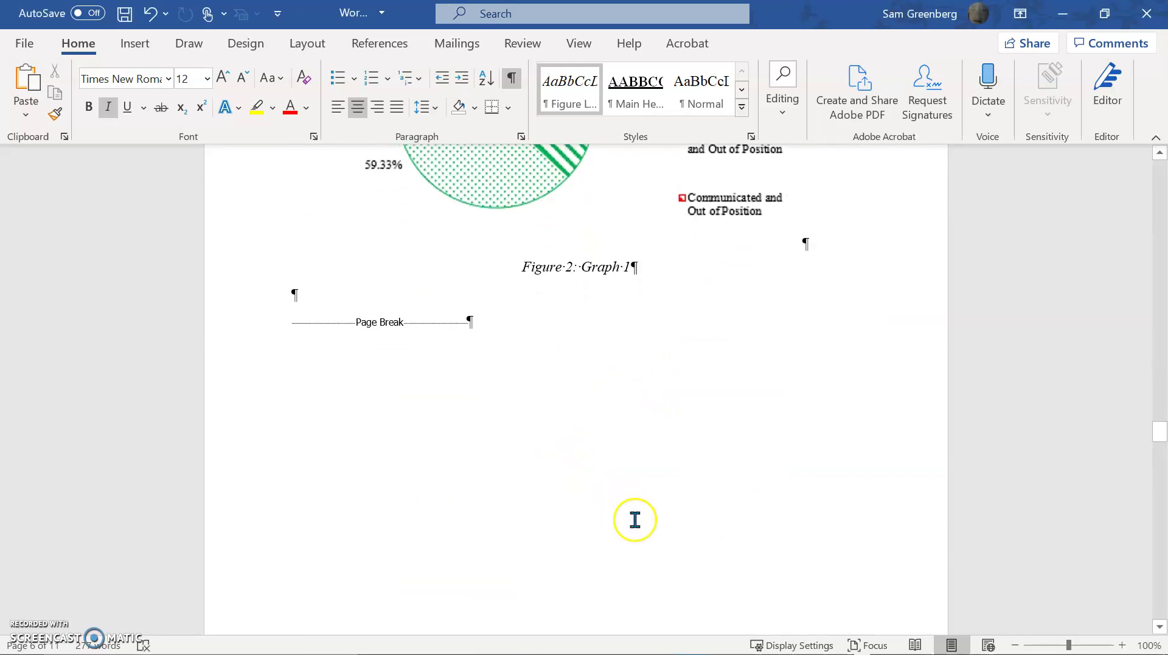
{"action": "scroll", "coordinate": [633, 518], "scroll_direction": "up", "scroll_amount": 14}
{"action": "scroll", "coordinate": [679, 521], "scroll_direction": "up", "scroll_amount": 2}
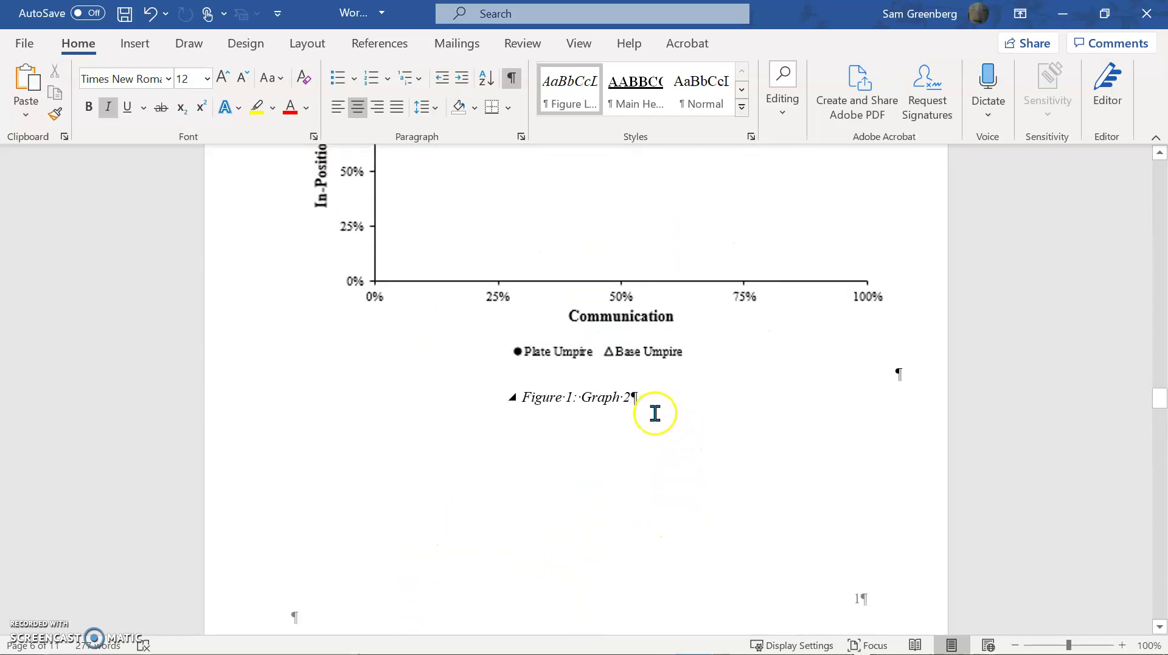
{"action": "key", "text": "ctrl+shift+Left"}
{"action": "key", "text": "ctrl+shift+Left"}
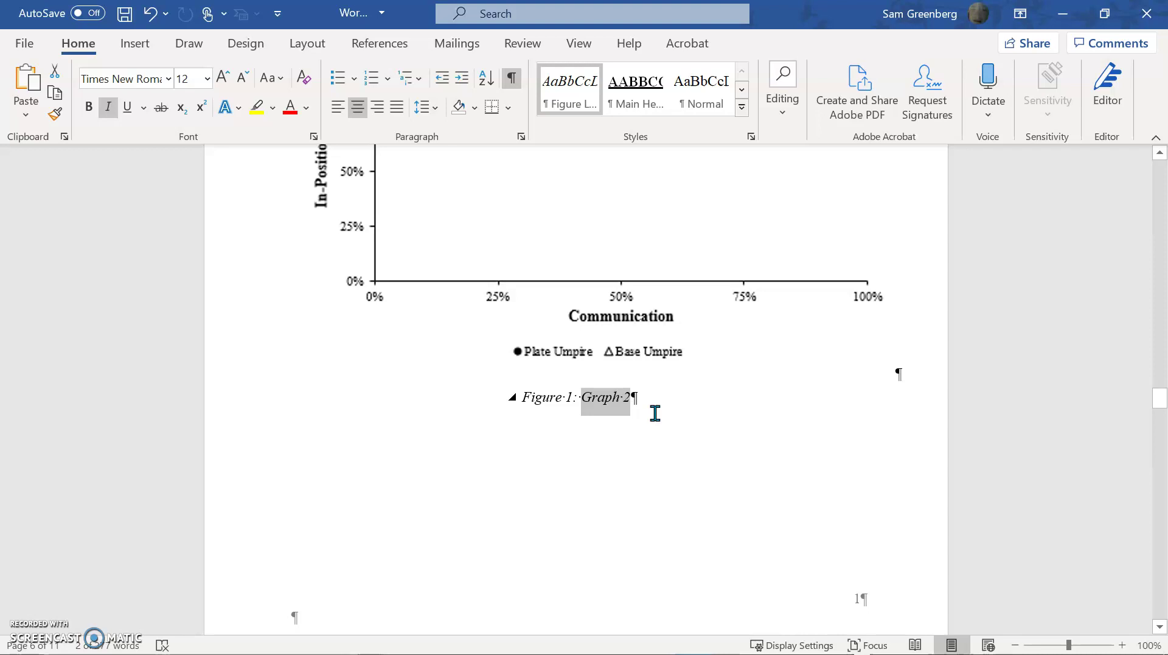
{"action": "type", "text": "Scatt"}
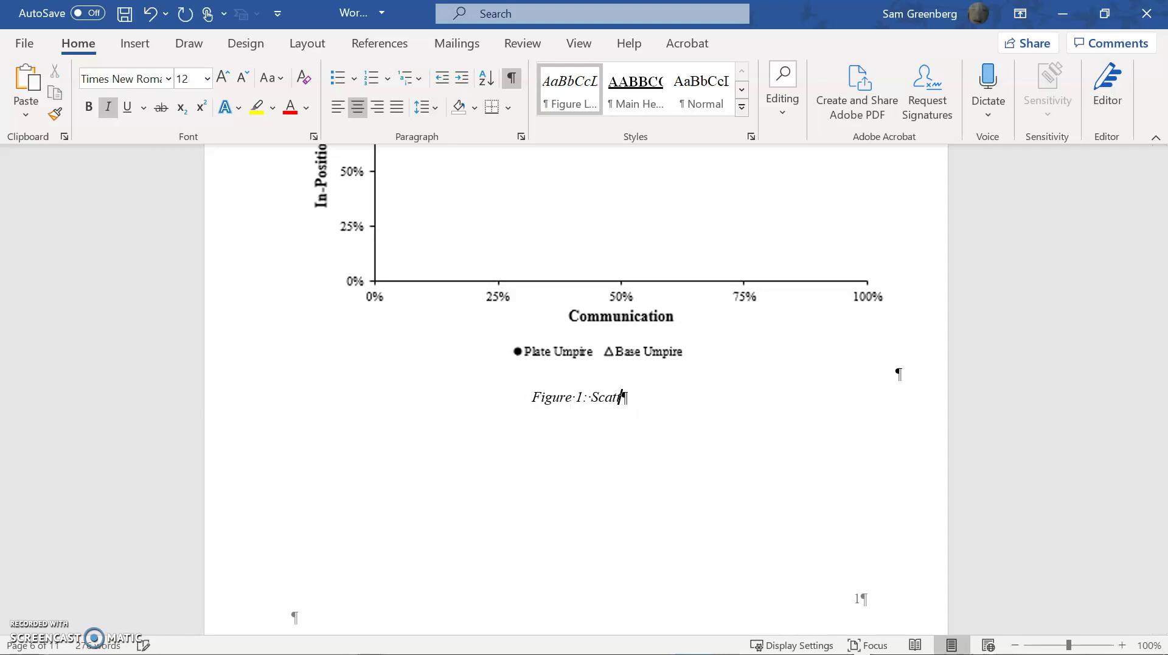
{"action": "type", "text": "er Plot"}
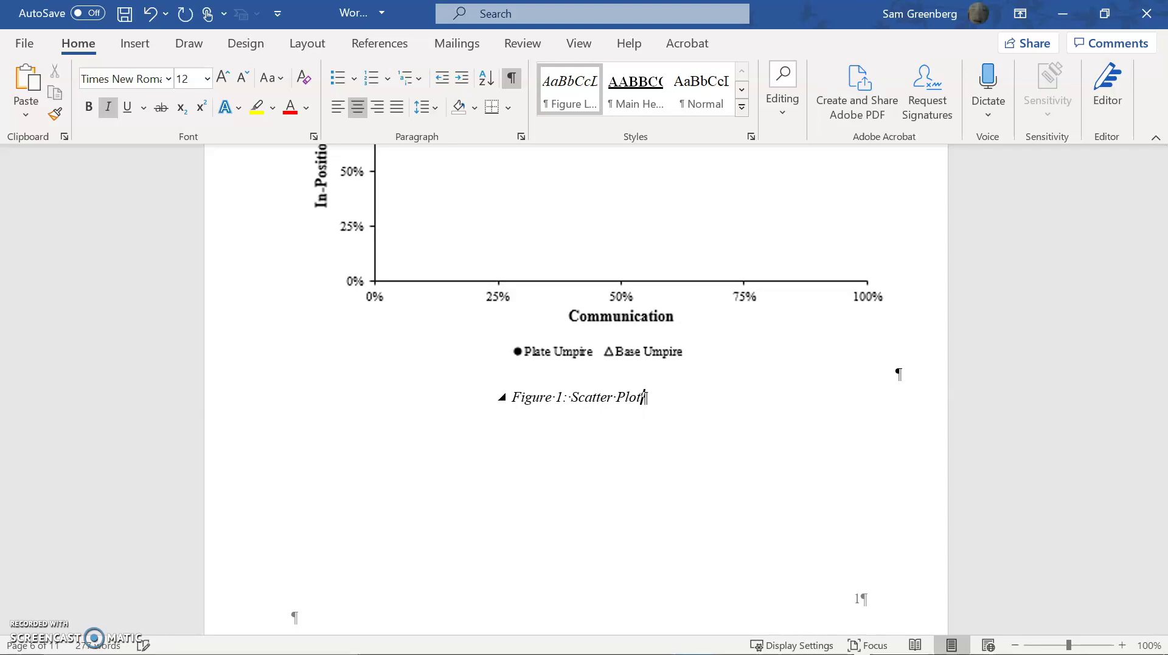
Replace the description in the Figure 2 caption with "Pie Chart", keeping the figure number.
{"action": "scroll", "coordinate": [631, 316], "scroll_direction": "down", "scroll_amount": 12}
{"action": "scroll", "coordinate": [703, 447], "scroll_direction": "down", "scroll_amount": 5}
{"action": "left_click", "coordinate": [662, 216]}
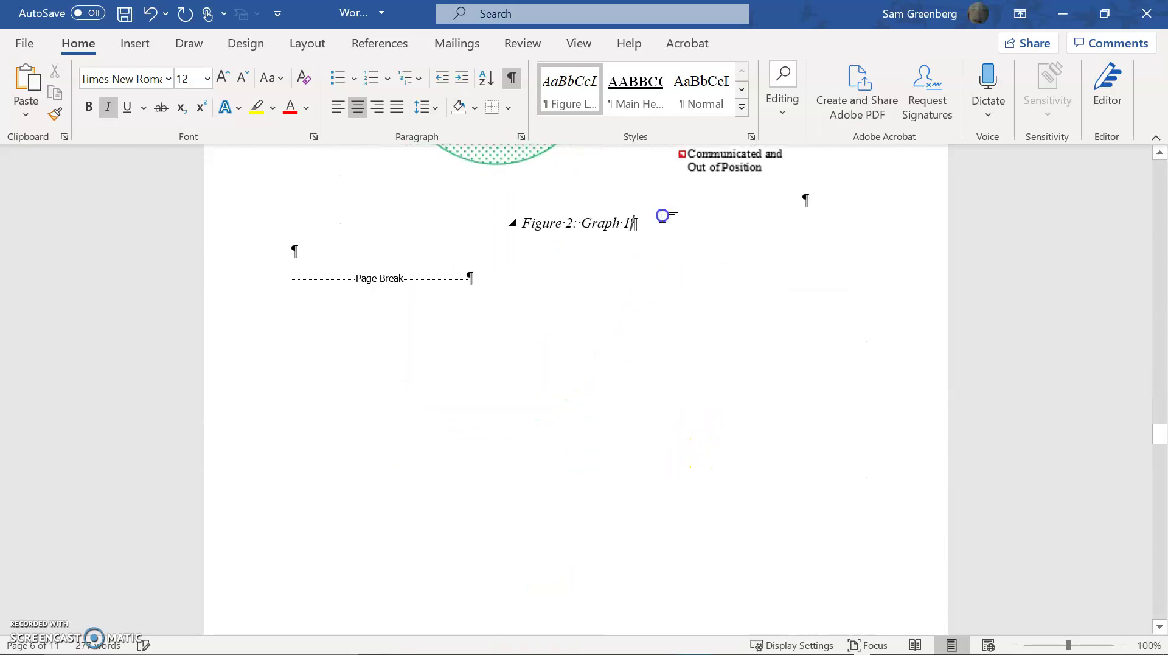
{"action": "key", "text": "ctrl+shift+Left"}
{"action": "key", "text": "ctrl+shift+Left"}
{"action": "type", "text": "Pi"}
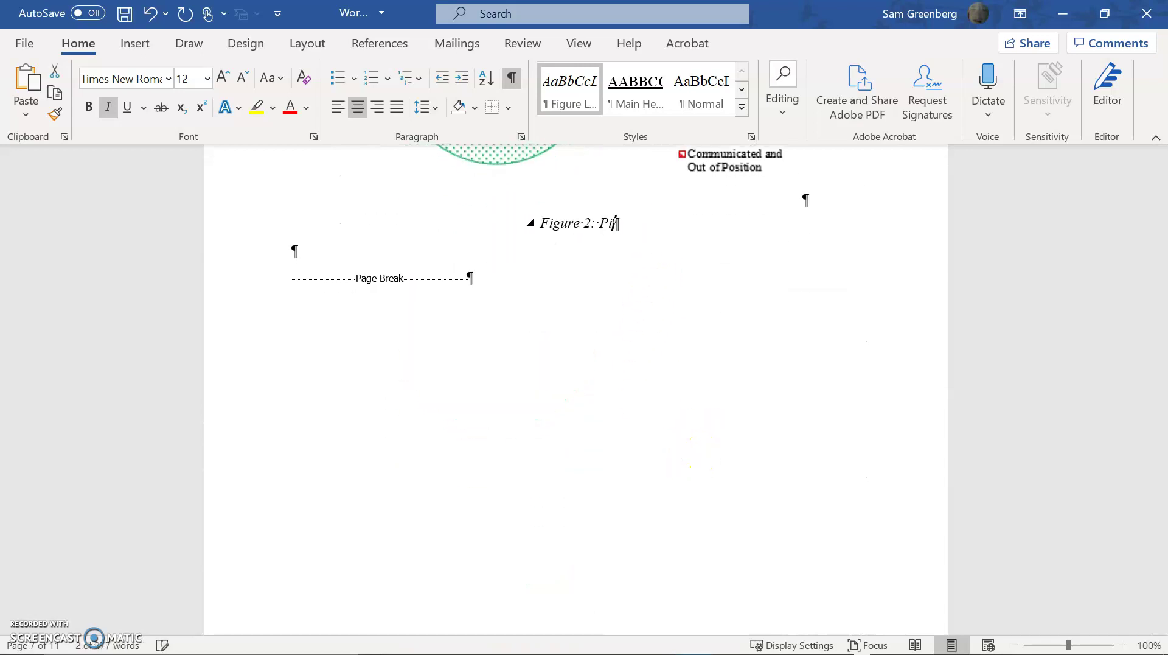
{"action": "type", "text": "e Chart"}
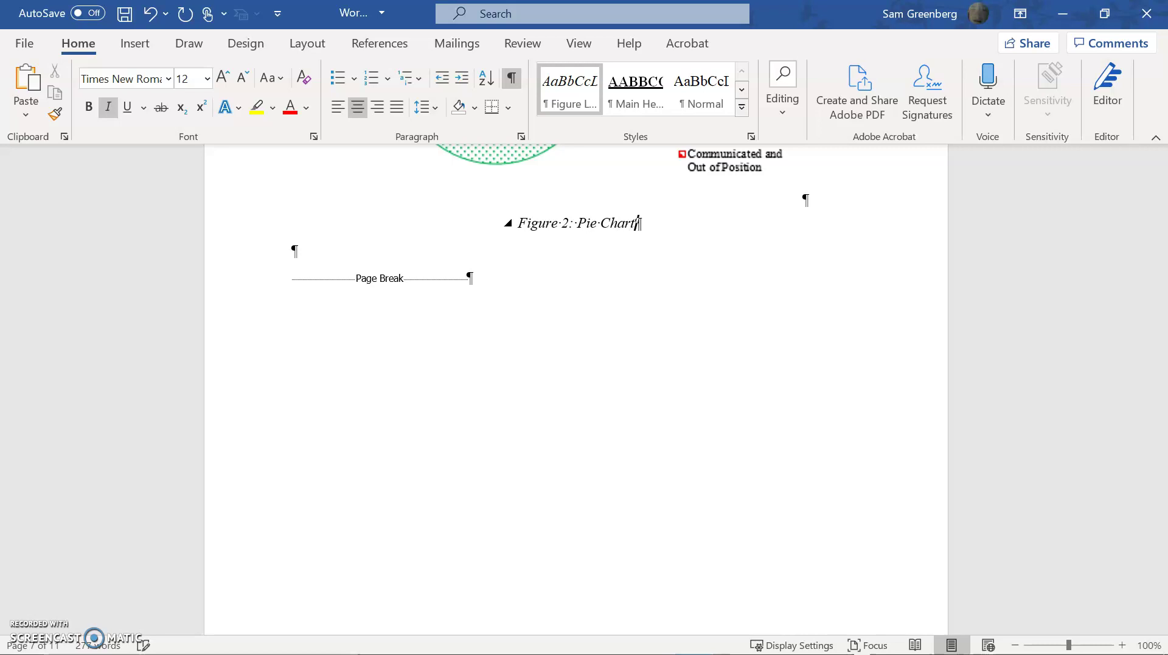
Insert a new table with 7 columns and 17 rows at the second blank paragraph below the league data table.
{"action": "scroll", "coordinate": [555, 315], "scroll_direction": "down", "scroll_amount": 10}
{"action": "scroll", "coordinate": [557, 320], "scroll_direction": "down", "scroll_amount": 3}
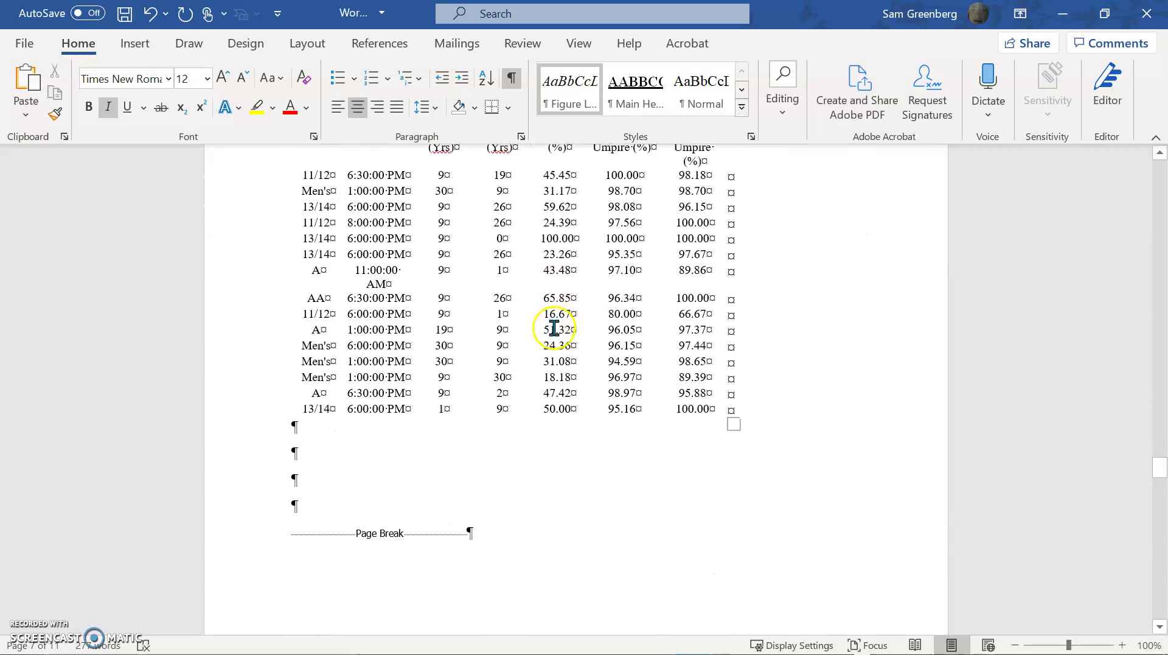
{"action": "scroll", "coordinate": [556, 322], "scroll_direction": "up", "scroll_amount": 3}
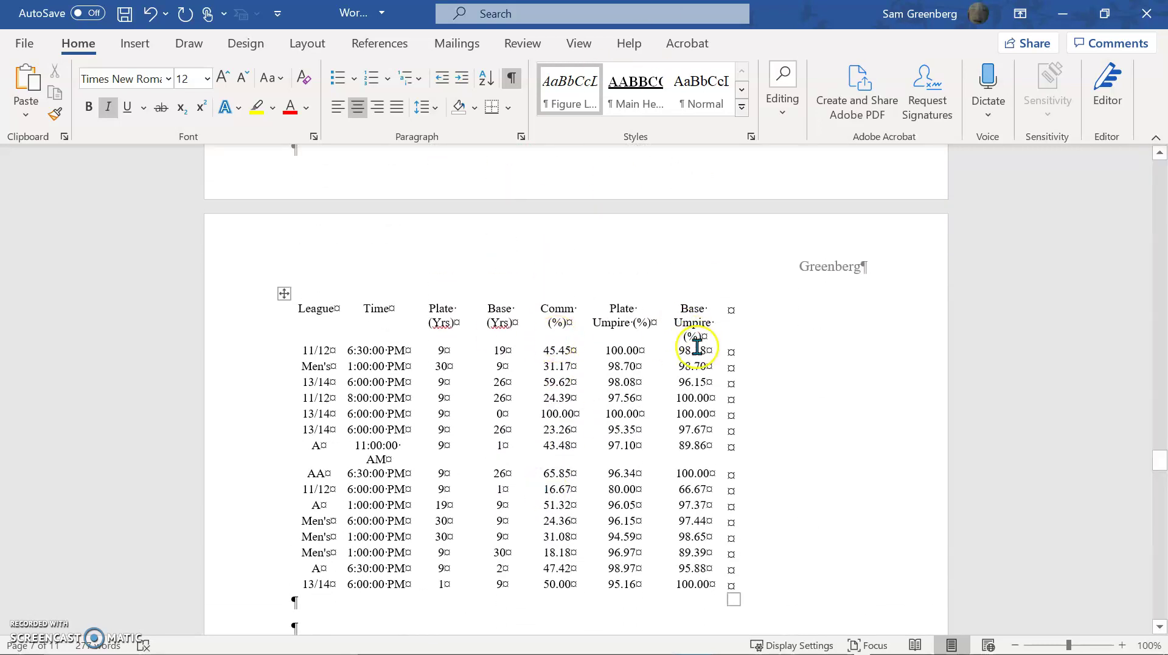
{"action": "scroll", "coordinate": [511, 321], "scroll_direction": "down", "scroll_amount": 5}
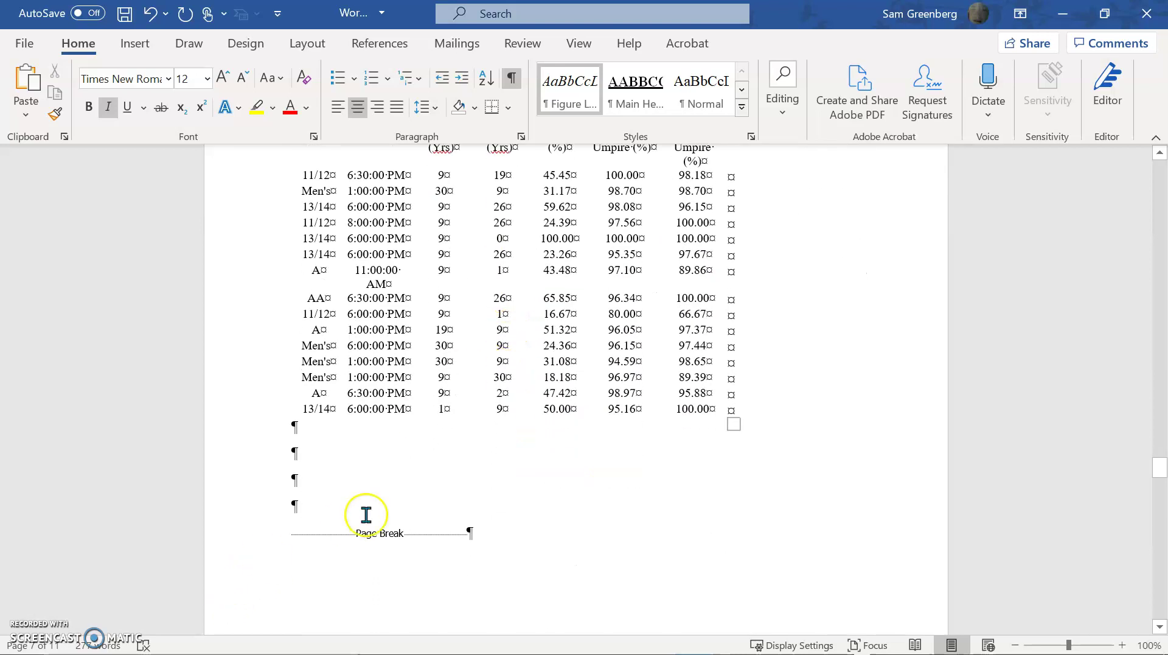
{"action": "left_click", "coordinate": [370, 464]}
{"action": "scroll", "coordinate": [502, 355], "scroll_direction": "up", "scroll_amount": 4}
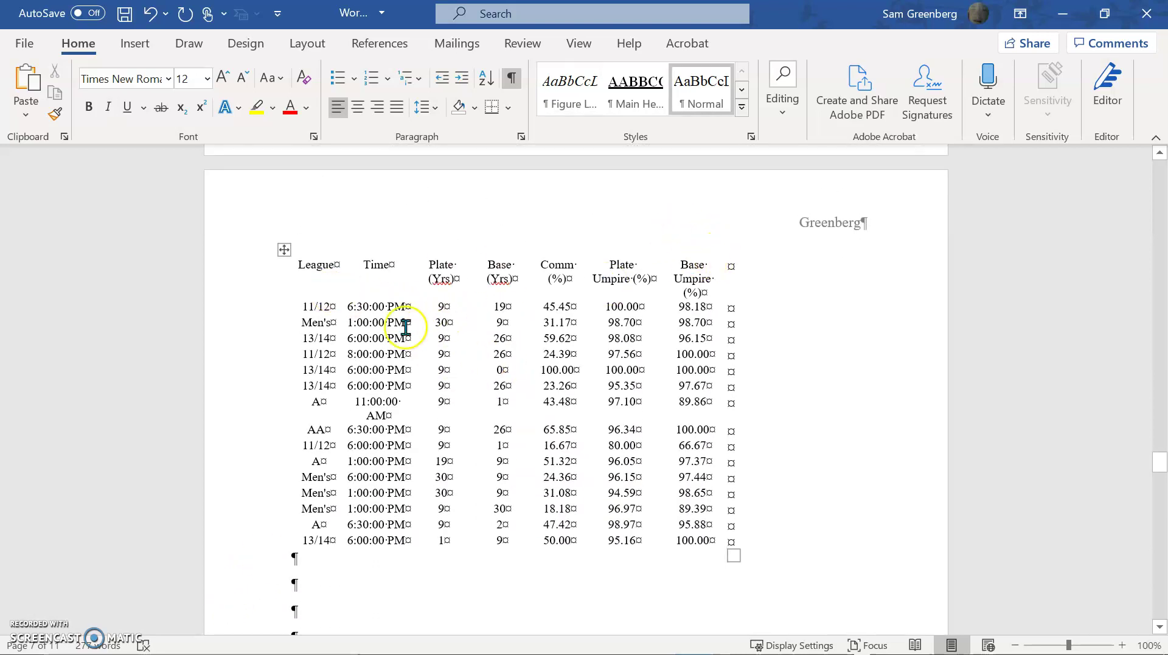
{"action": "scroll", "coordinate": [383, 566], "scroll_direction": "down", "scroll_amount": 3}
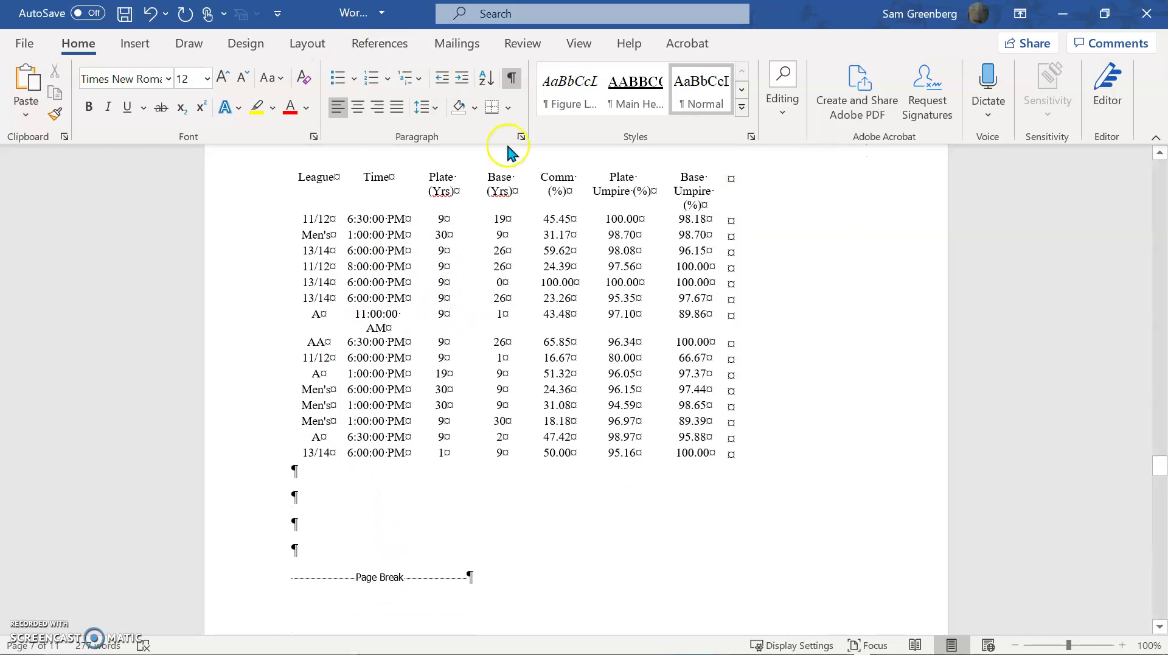
{"action": "left_click", "coordinate": [129, 51]}
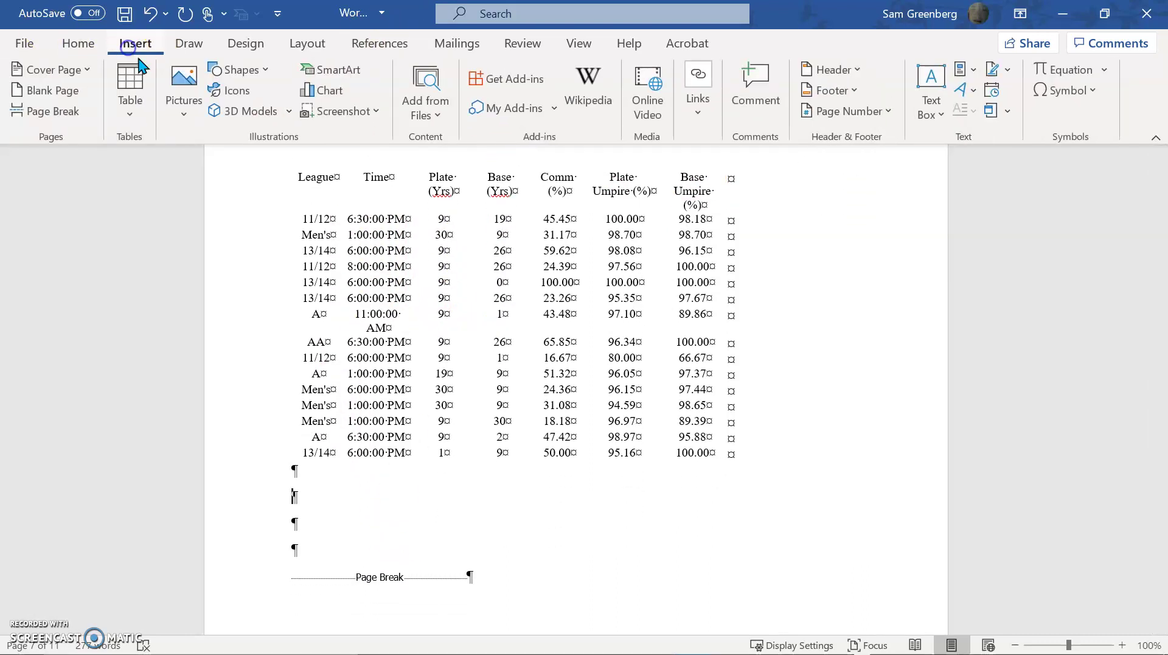
{"action": "left_click", "coordinate": [171, 115]}
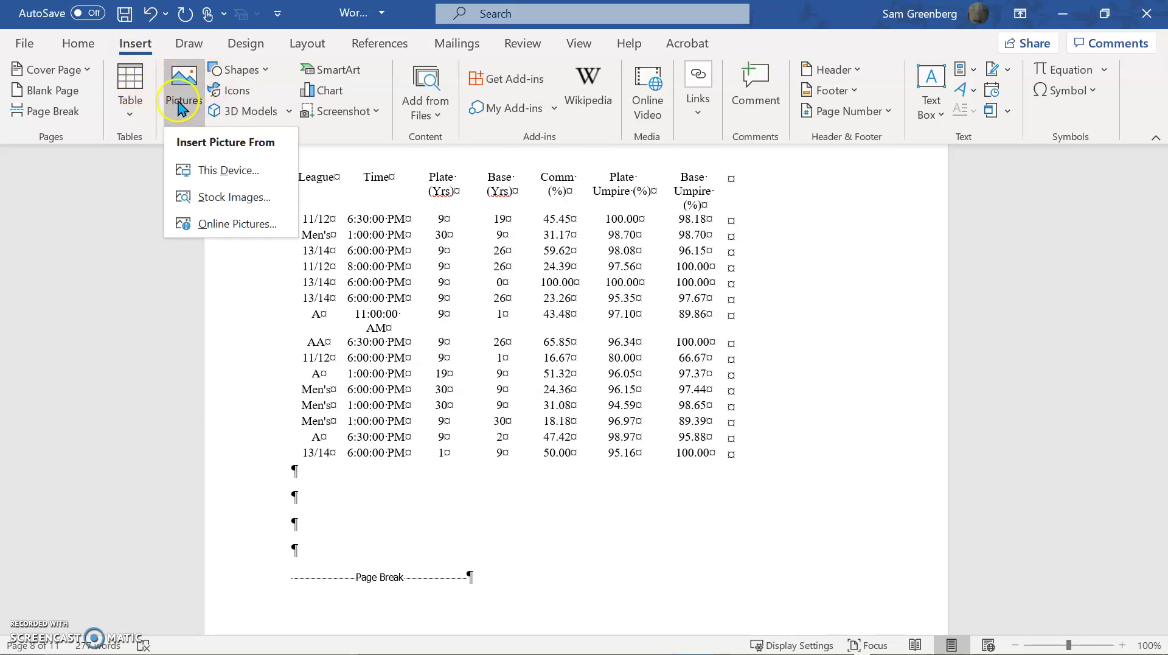
{"action": "left_click", "coordinate": [129, 109]}
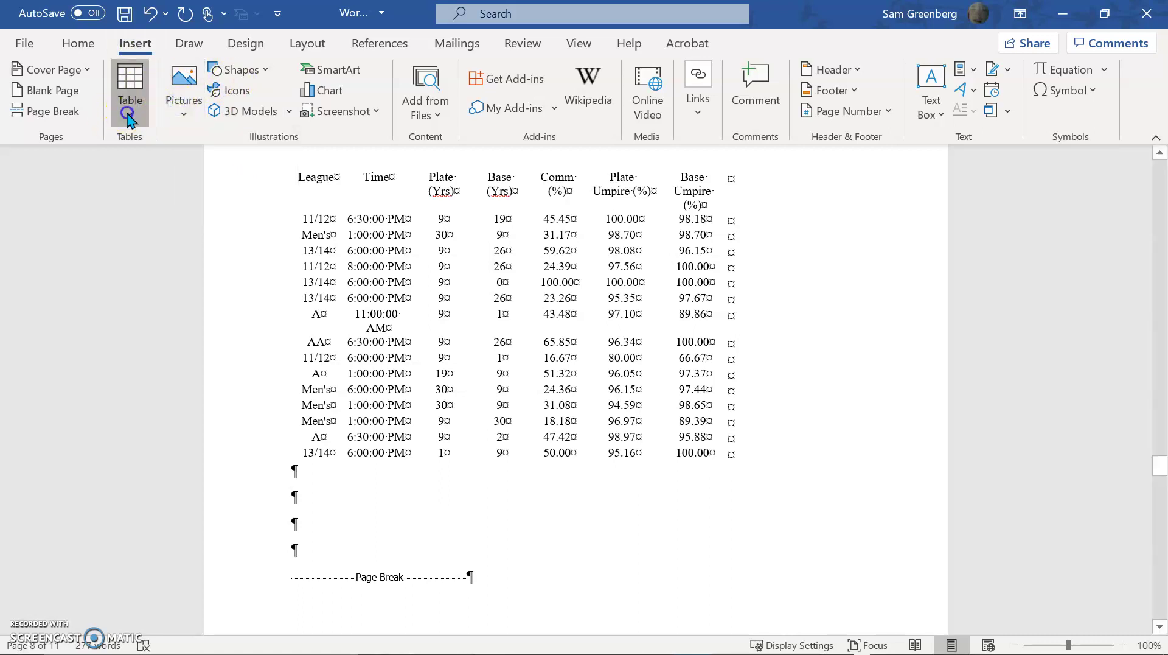
{"action": "left_click", "coordinate": [129, 116]}
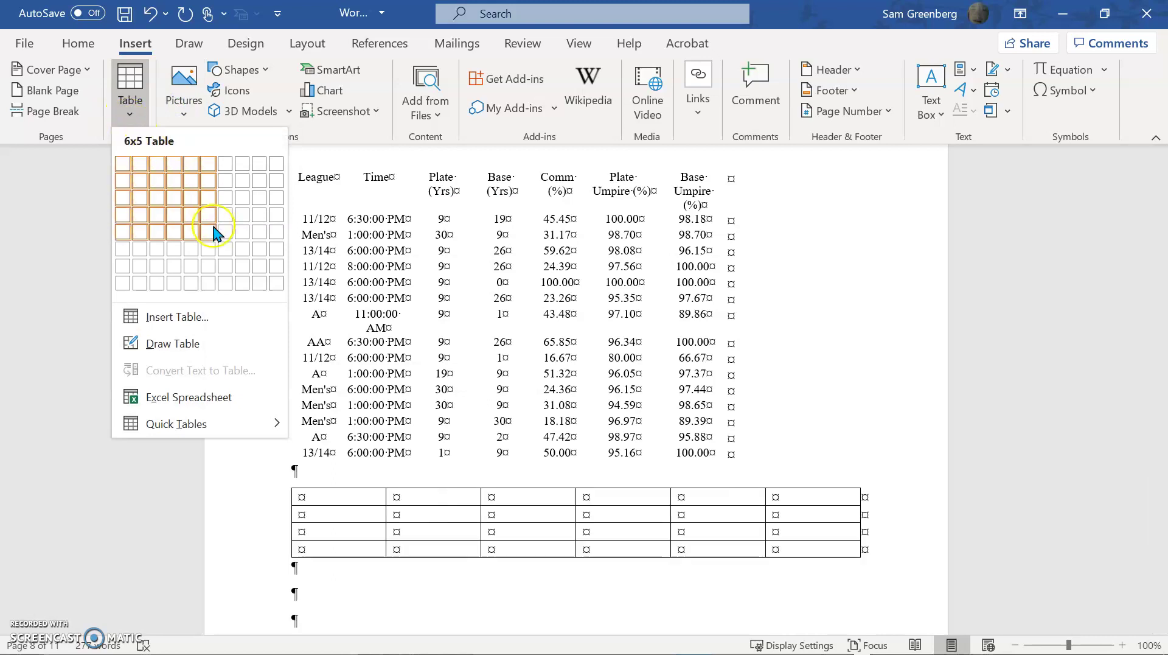
{"action": "left_click", "coordinate": [187, 317]}
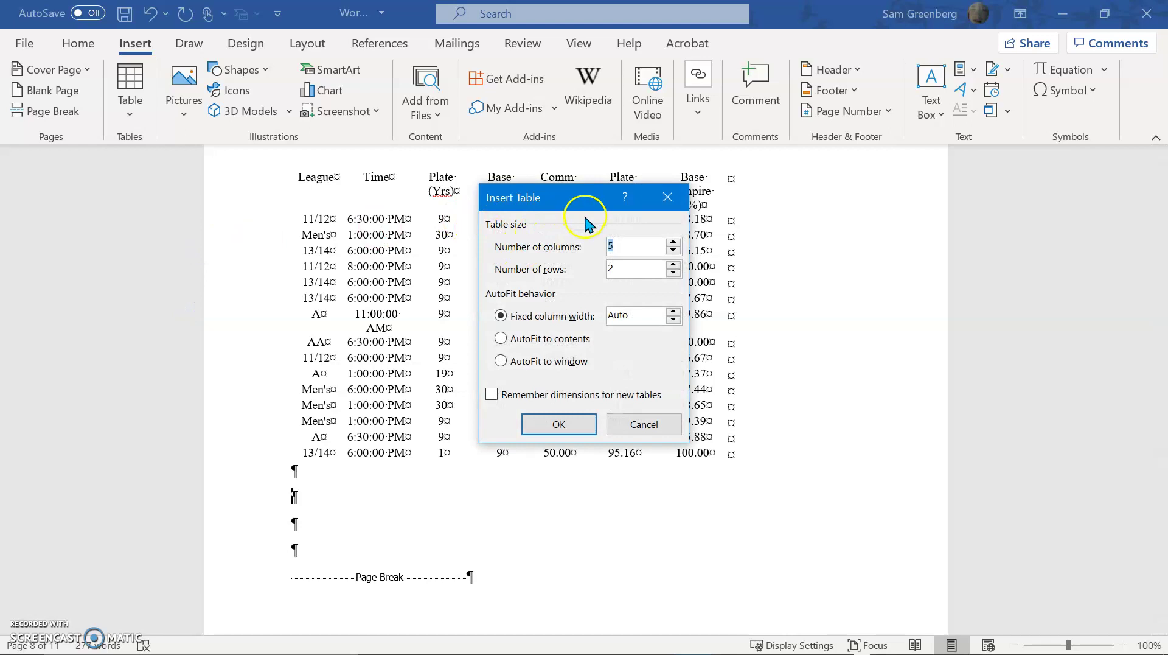
{"action": "type", "text": "7"}
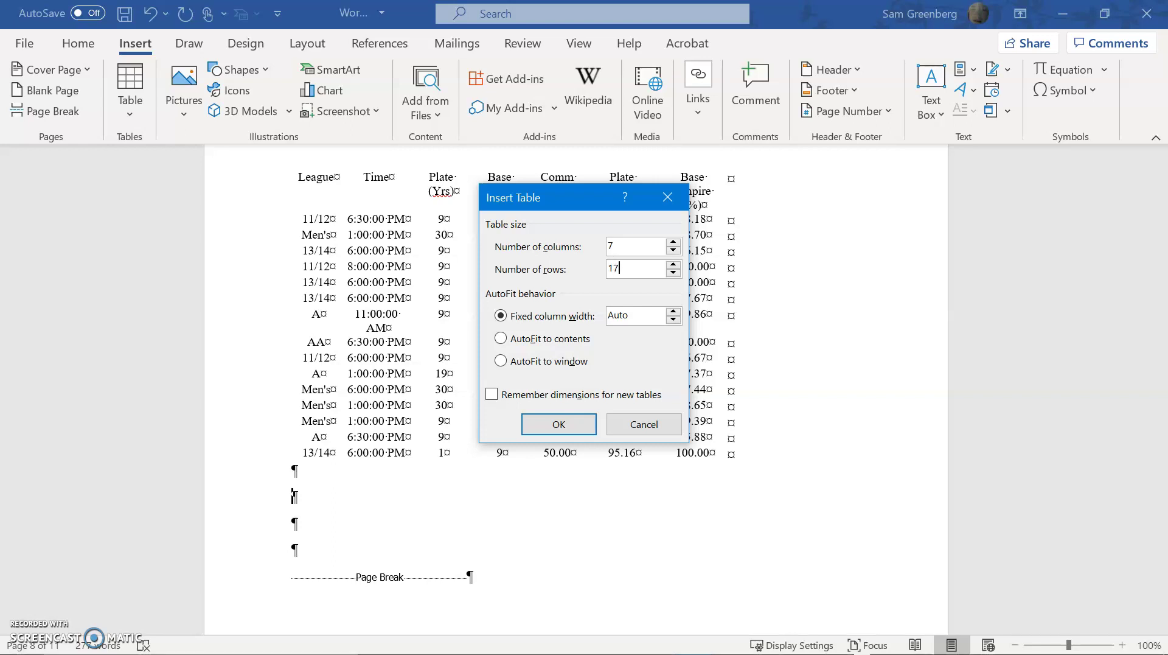
{"action": "key", "text": "Return"}
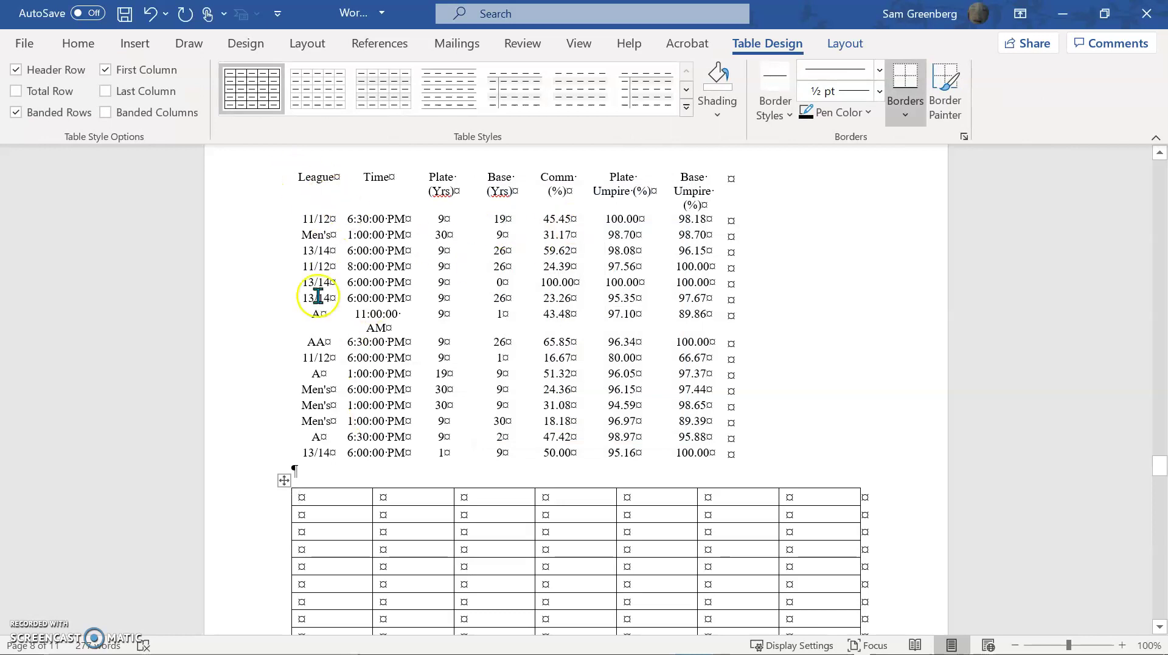
{"action": "scroll", "coordinate": [272, 235], "scroll_direction": "up", "scroll_amount": 2}
{"action": "left_click_drag", "start_coordinate": [292, 219], "coordinate": [387, 240]}
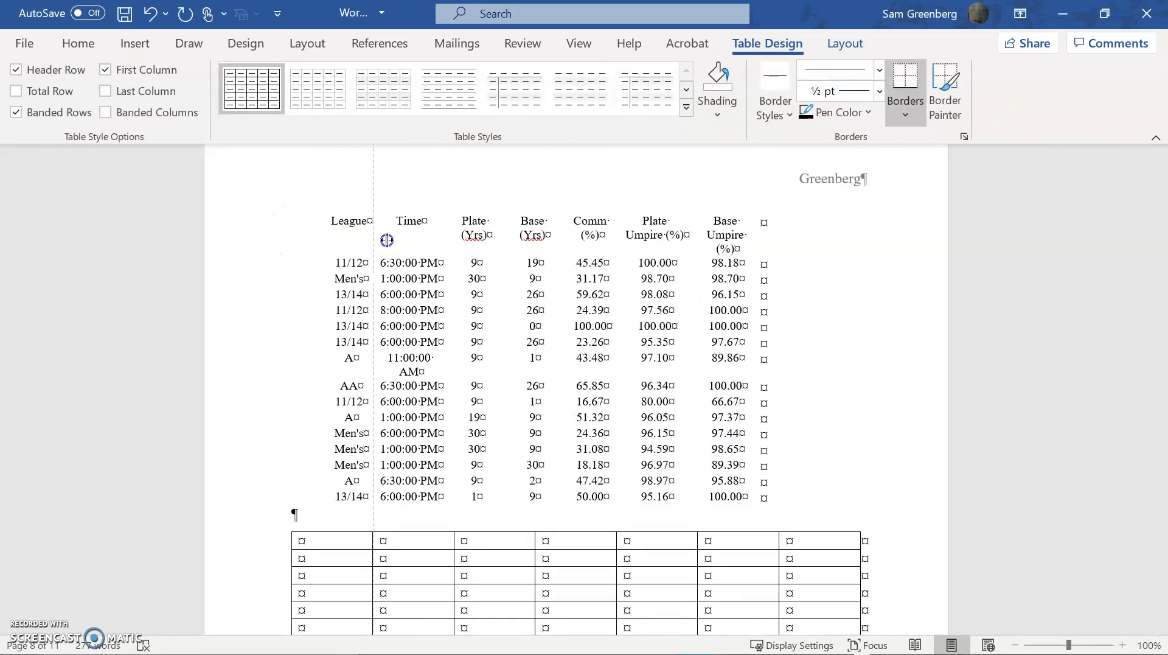
{"action": "key", "text": "ctrl+z"}
Copy all cells of the league data table and paste them into the new table starting at its second row.
{"action": "left_click", "coordinate": [302, 217]}
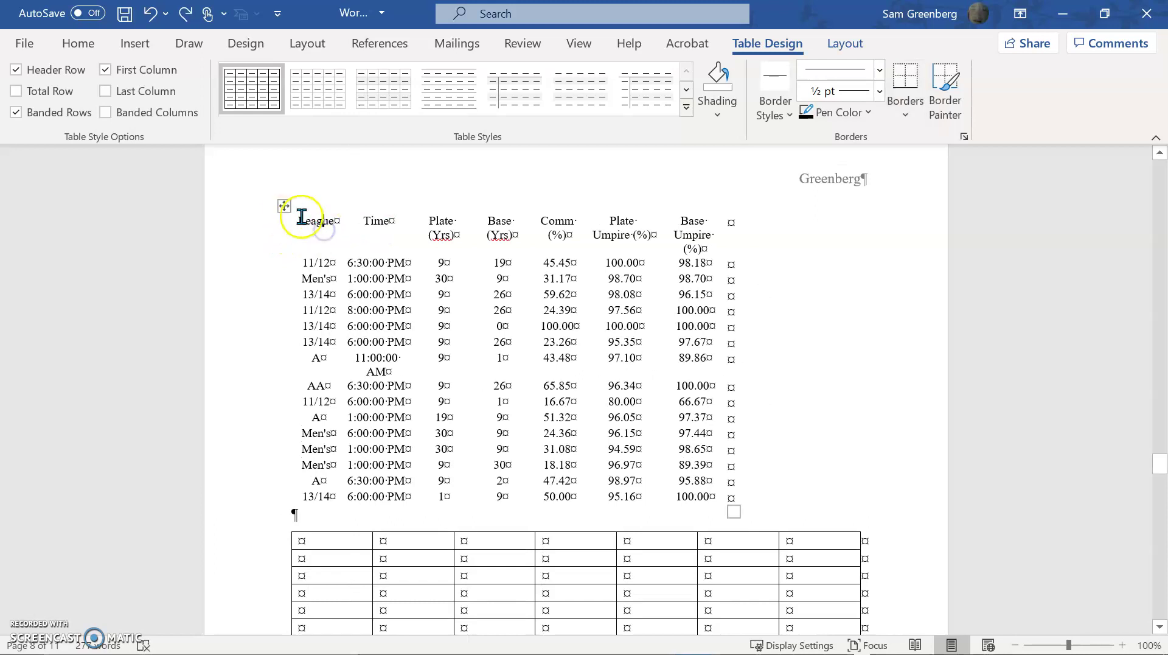
{"action": "left_click_drag", "start_coordinate": [299, 216], "coordinate": [703, 494]}
{"action": "key", "text": "ctrl+c"}
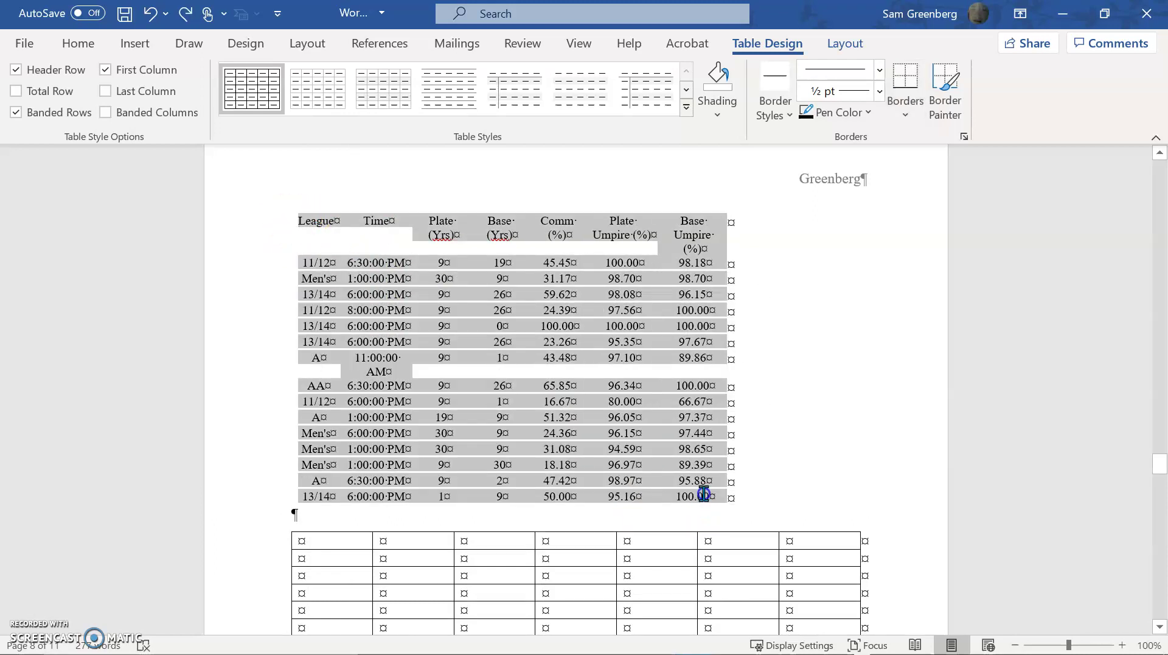
{"action": "left_click", "coordinate": [334, 554]}
{"action": "key", "text": "ctrl+v"}
Examine the pasted data in the new table and compare it with the original table above.
{"action": "scroll", "coordinate": [378, 444], "scroll_direction": "down", "scroll_amount": 9}
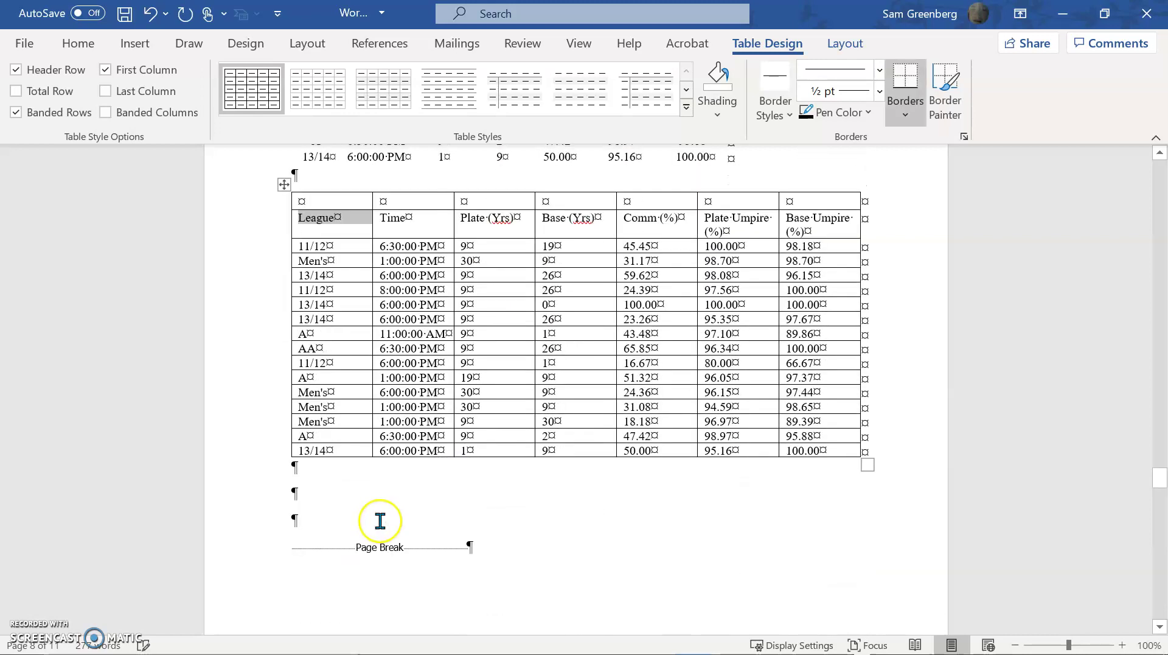
{"action": "scroll", "coordinate": [378, 511], "scroll_direction": "up", "scroll_amount": 9}
{"action": "scroll", "coordinate": [377, 459], "scroll_direction": "up", "scroll_amount": 3}
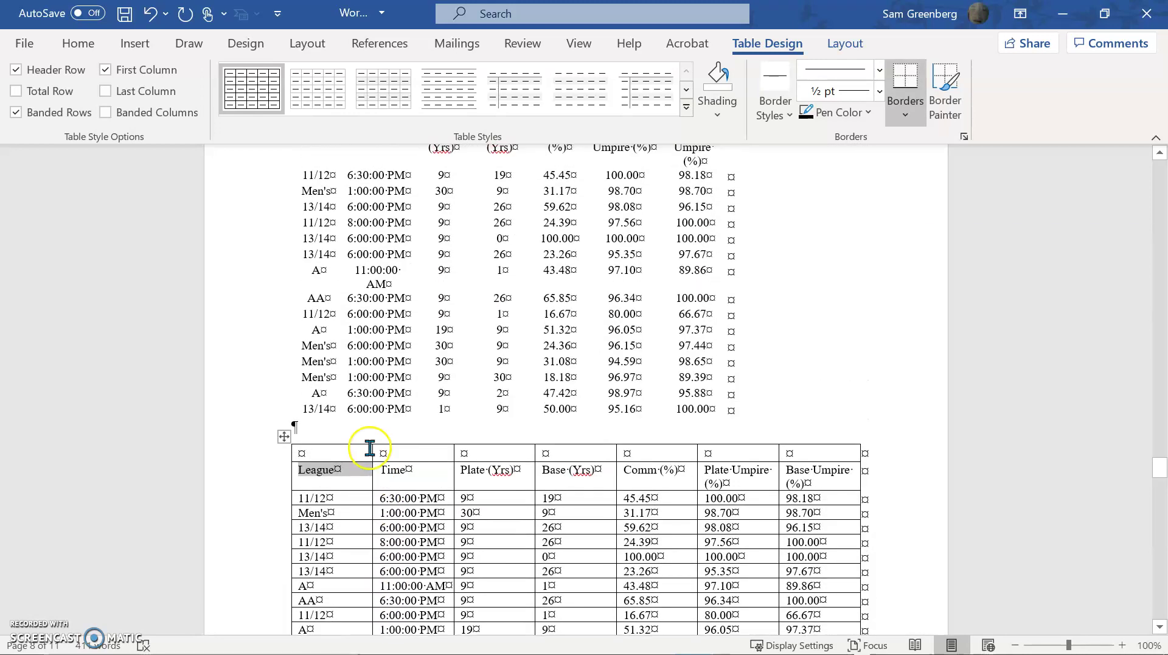
{"action": "left_click", "coordinate": [353, 480]}
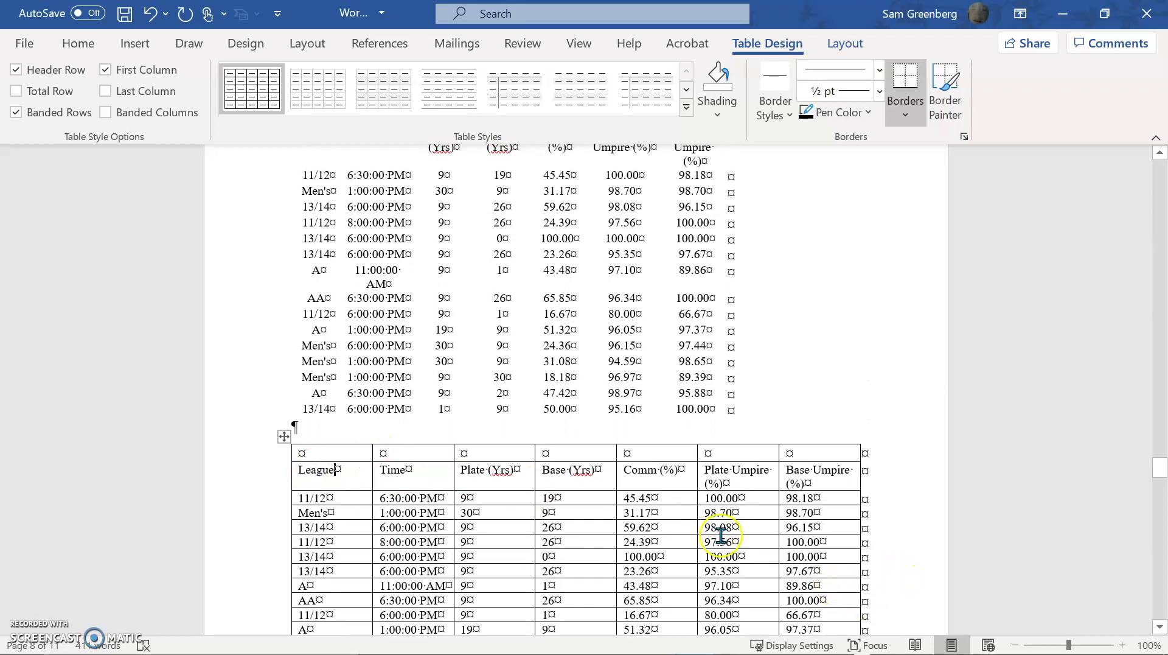
{"action": "left_click", "coordinate": [388, 297]}
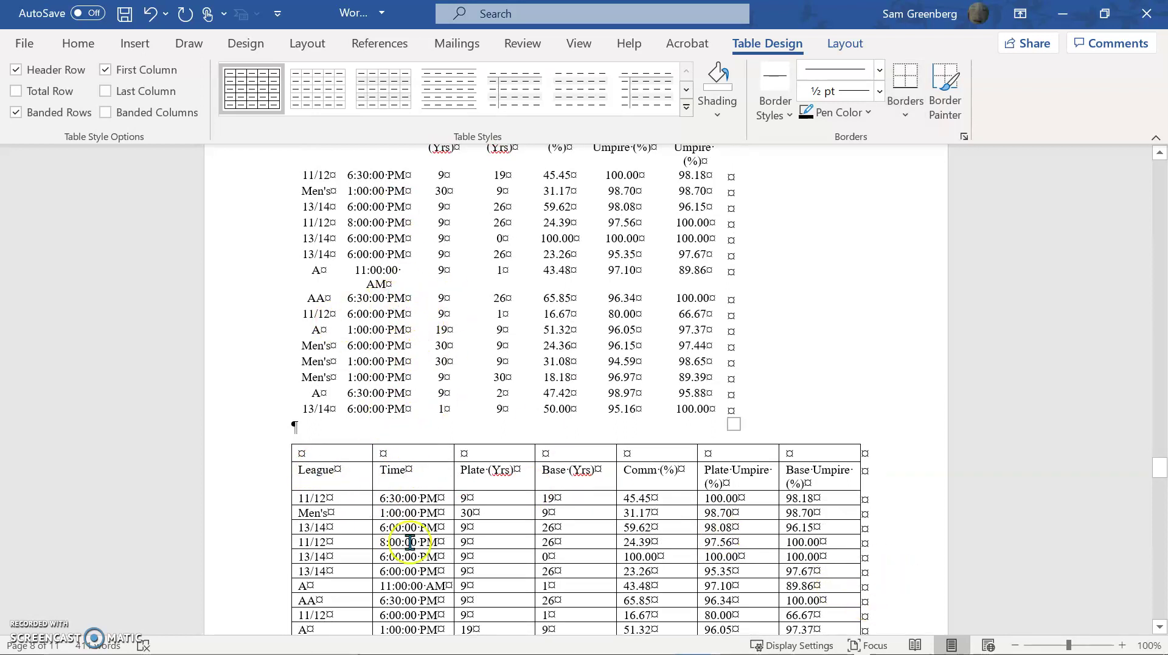
{"action": "scroll", "coordinate": [313, 514], "scroll_direction": "up", "scroll_amount": 2}
{"action": "scroll", "coordinate": [426, 462], "scroll_direction": "down", "scroll_amount": 4}
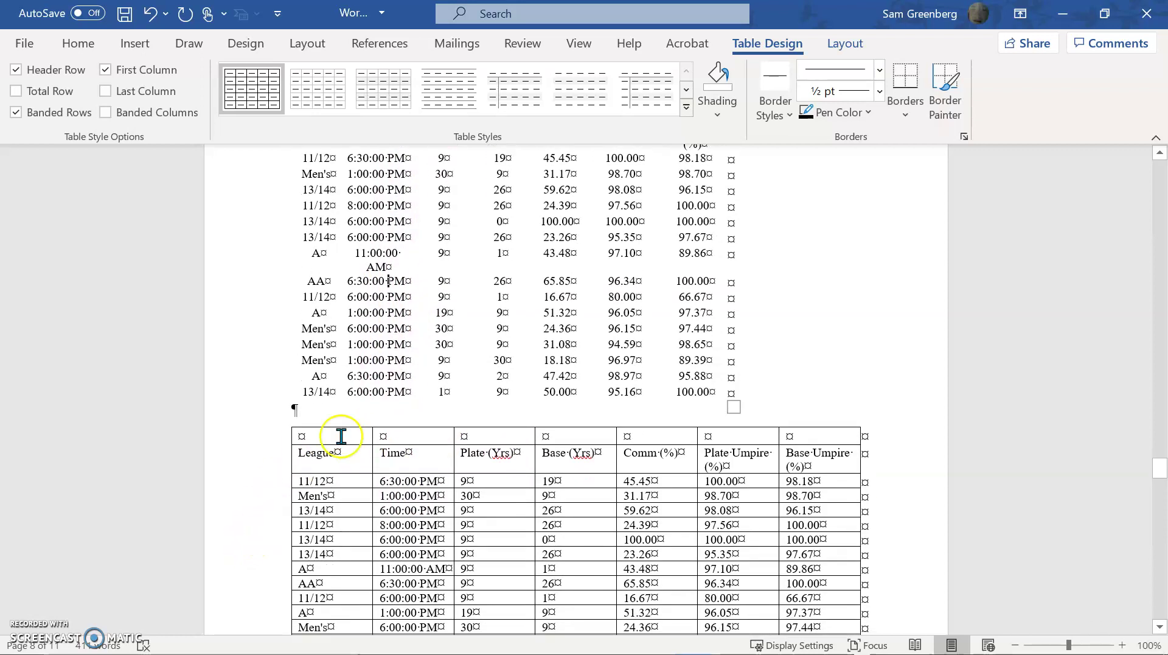
AutoFit the entire new table to its contents, then to the window width.
{"action": "left_click", "coordinate": [301, 409]}
{"action": "left_click", "coordinate": [282, 394]}
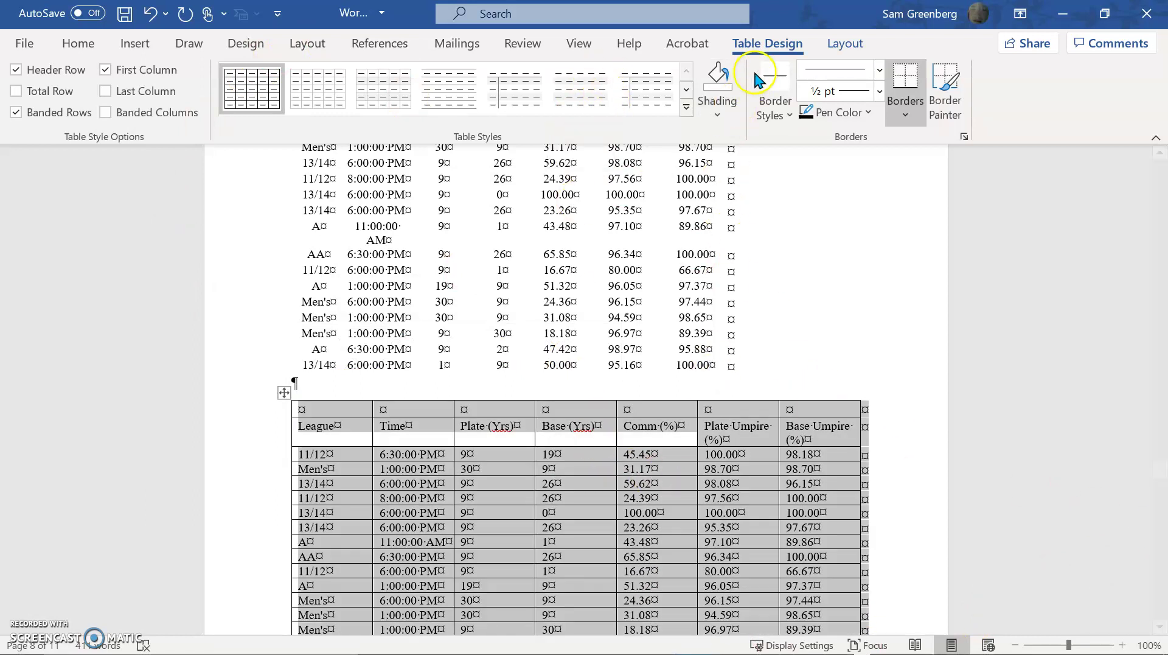
{"action": "left_click", "coordinate": [844, 44]}
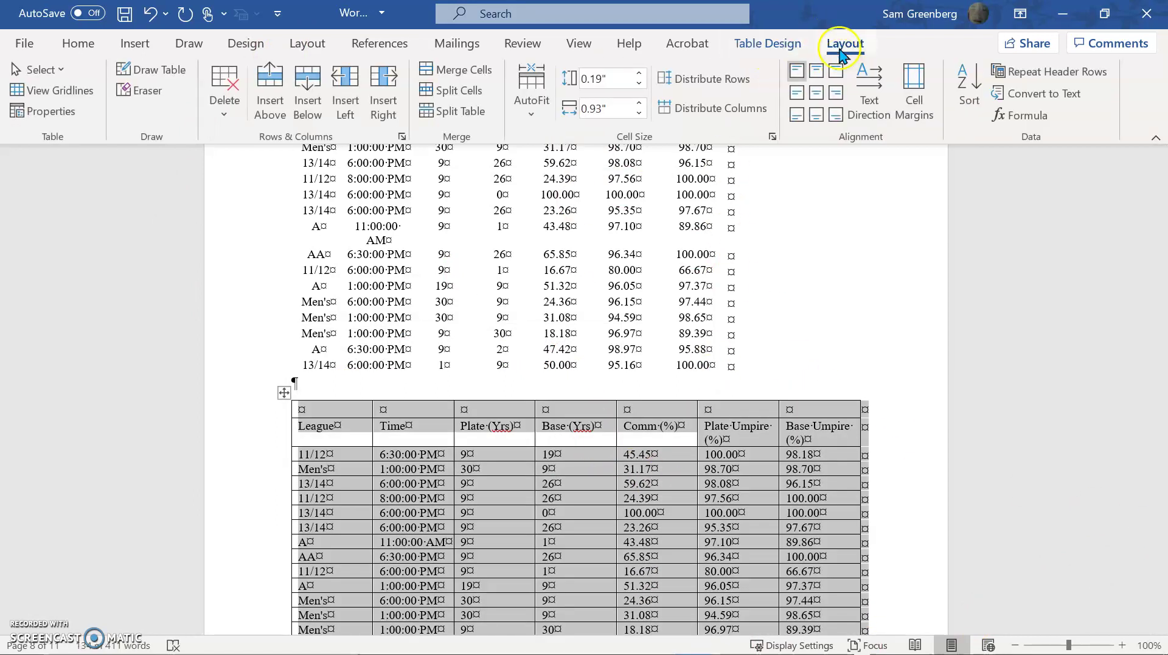
{"action": "left_click", "coordinate": [515, 95]}
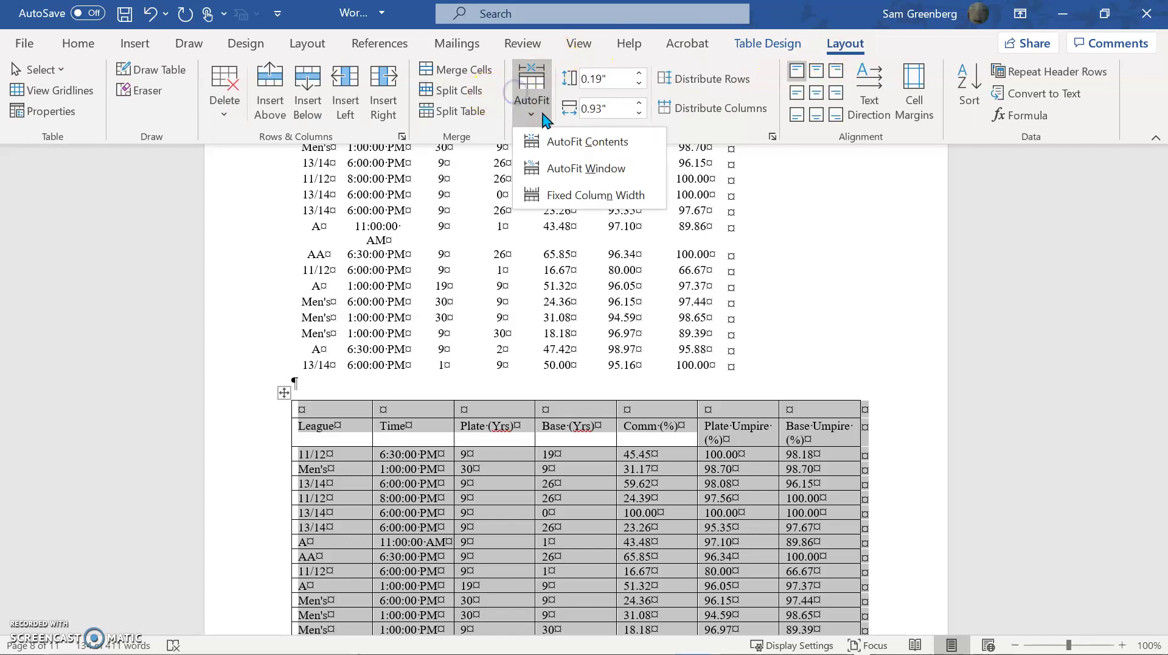
{"action": "left_click", "coordinate": [589, 159]}
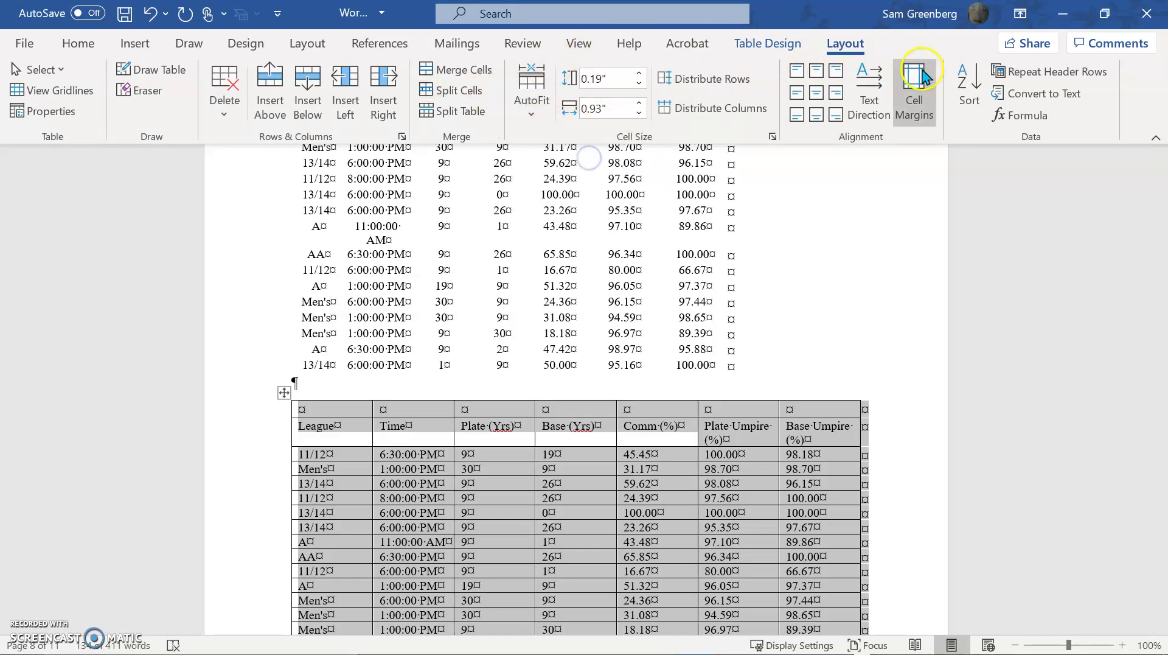
{"action": "left_click", "coordinate": [527, 101]}
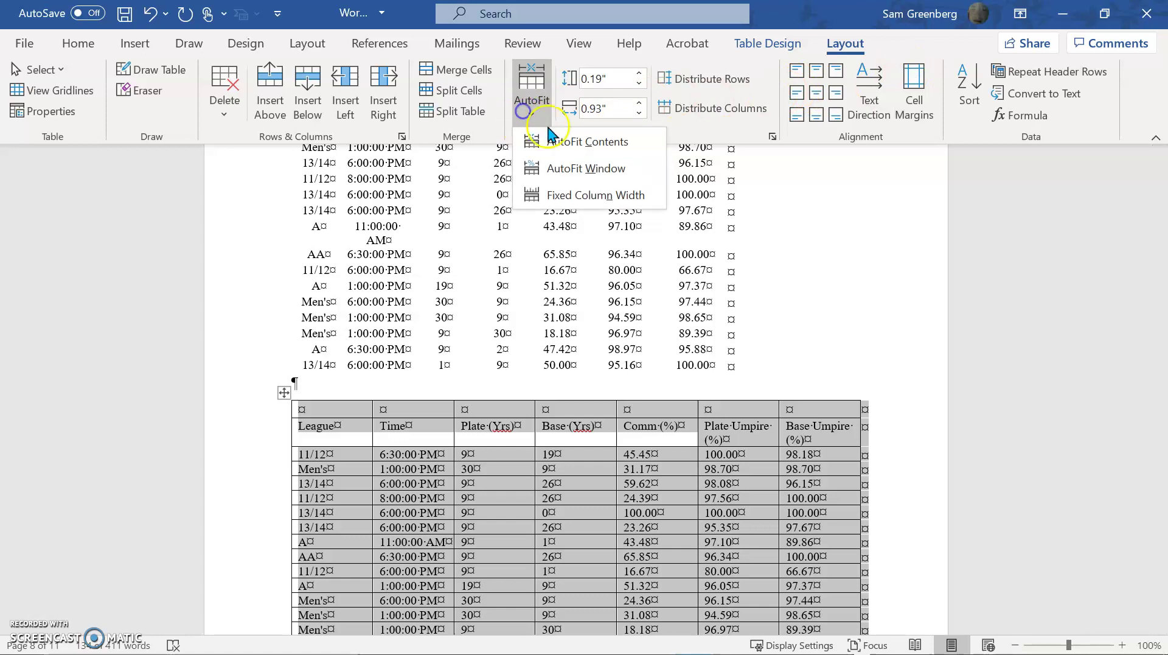
{"action": "left_click", "coordinate": [578, 143]}
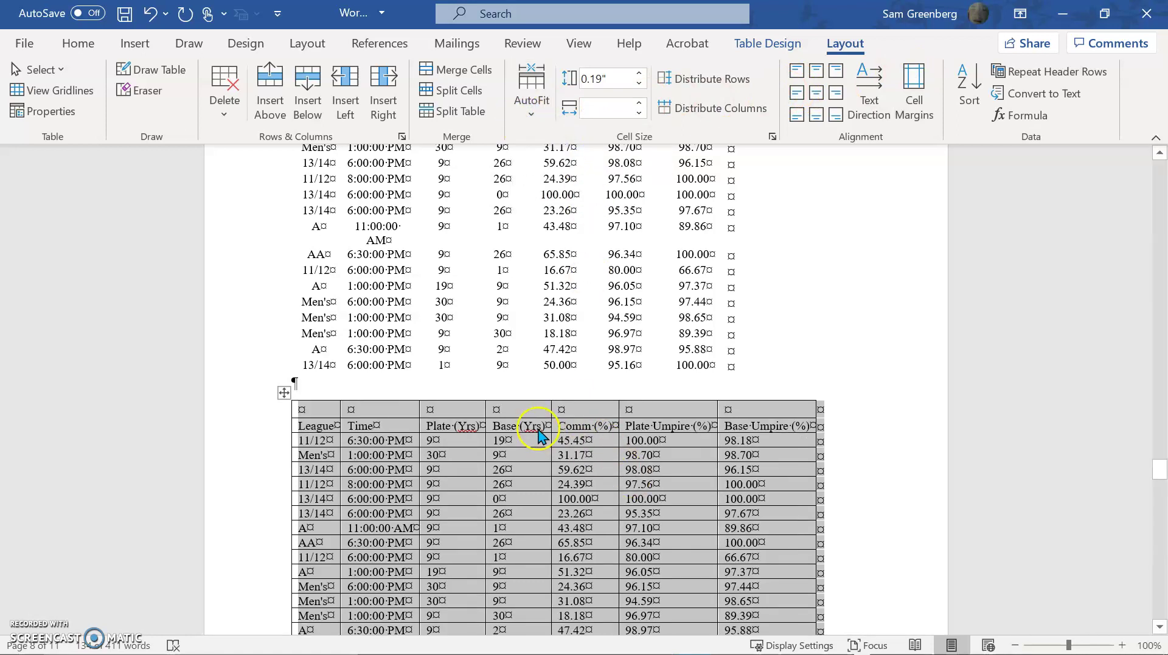
{"action": "left_click", "coordinate": [527, 113]}
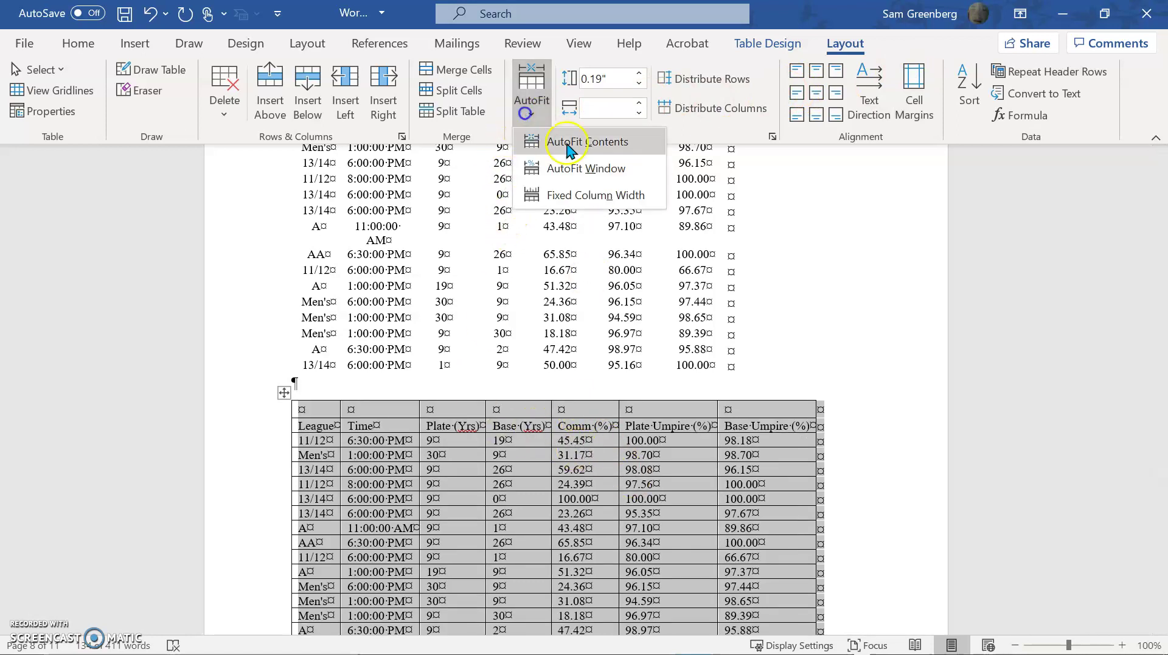
{"action": "left_click", "coordinate": [586, 168]}
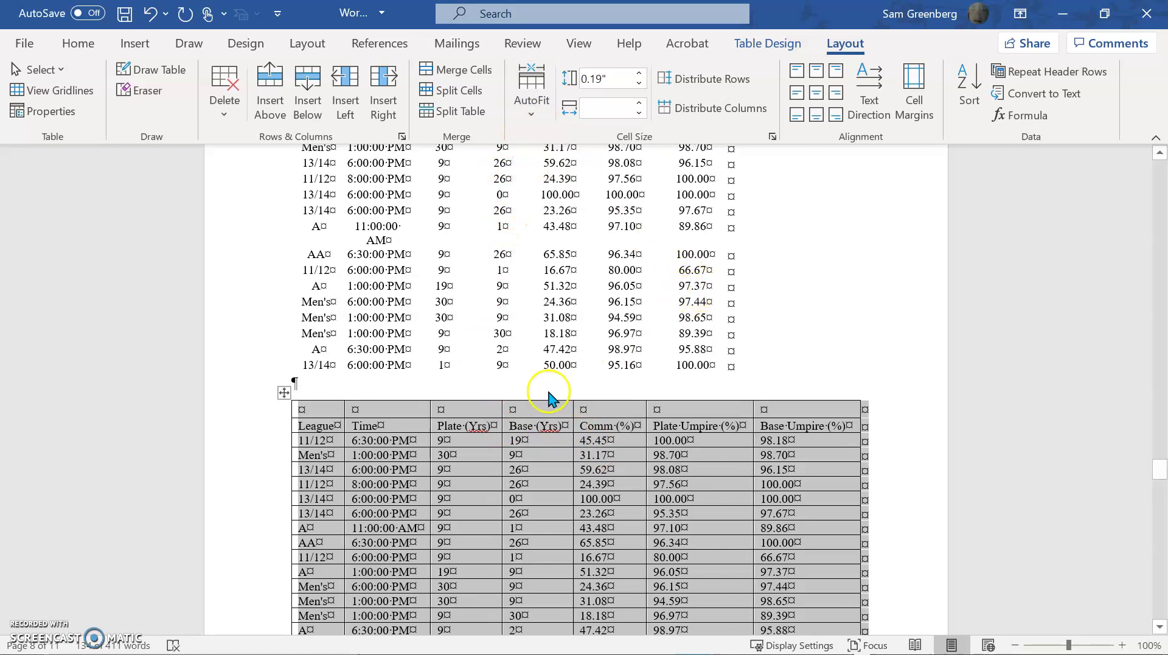
Apply the Table Value style to all cells of the new table.
{"action": "scroll", "coordinate": [548, 389], "scroll_direction": "down", "scroll_amount": 3}
{"action": "scroll", "coordinate": [542, 389], "scroll_direction": "down", "scroll_amount": 1}
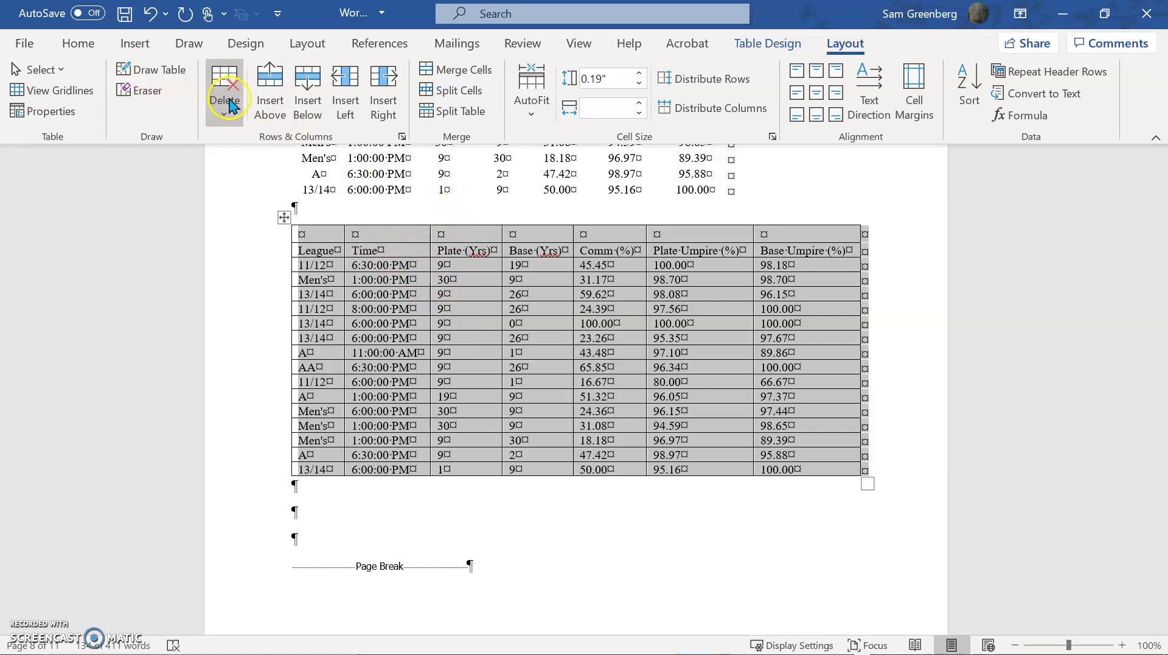
{"action": "left_click", "coordinate": [82, 45]}
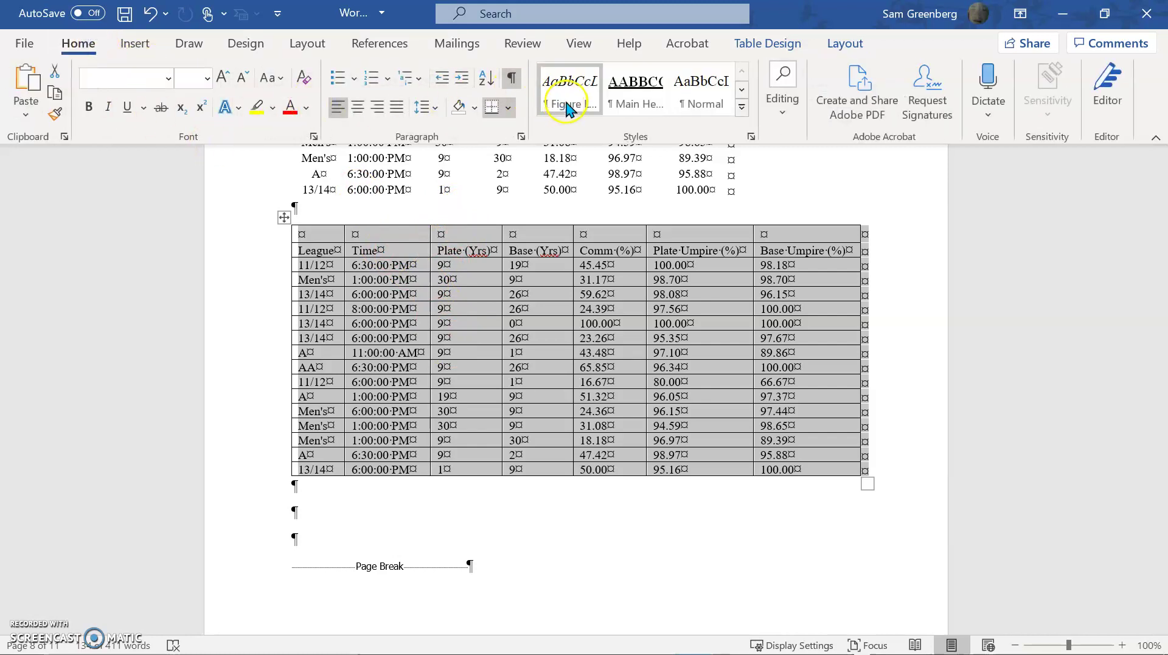
{"action": "left_click", "coordinate": [741, 107]}
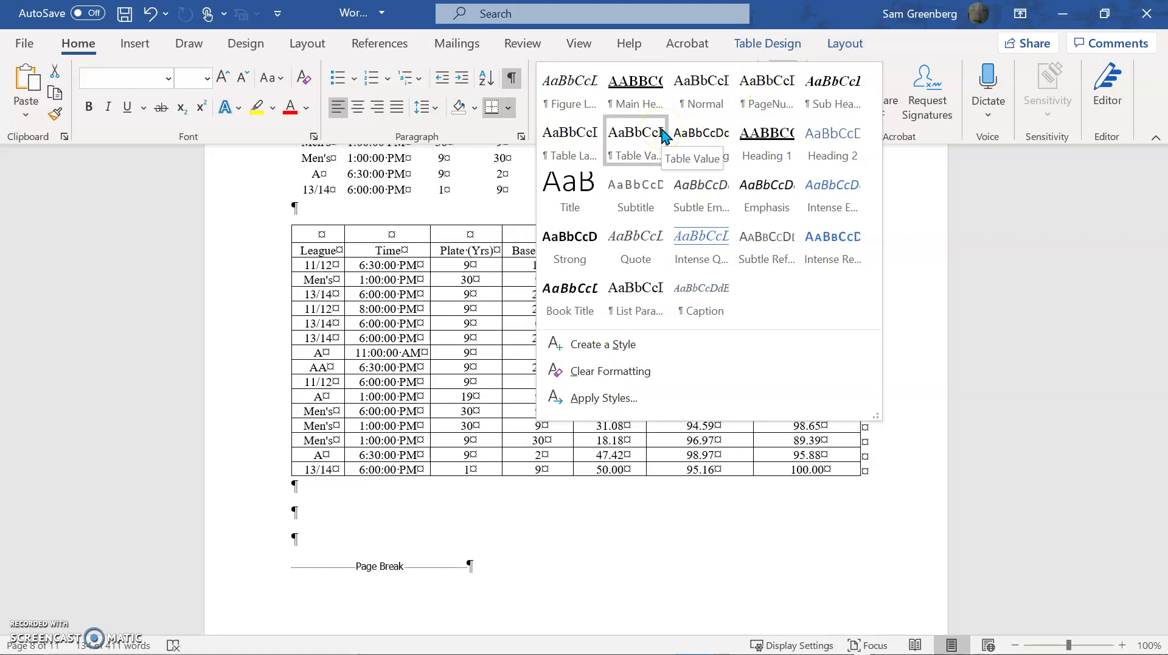
{"action": "left_click", "coordinate": [663, 136]}
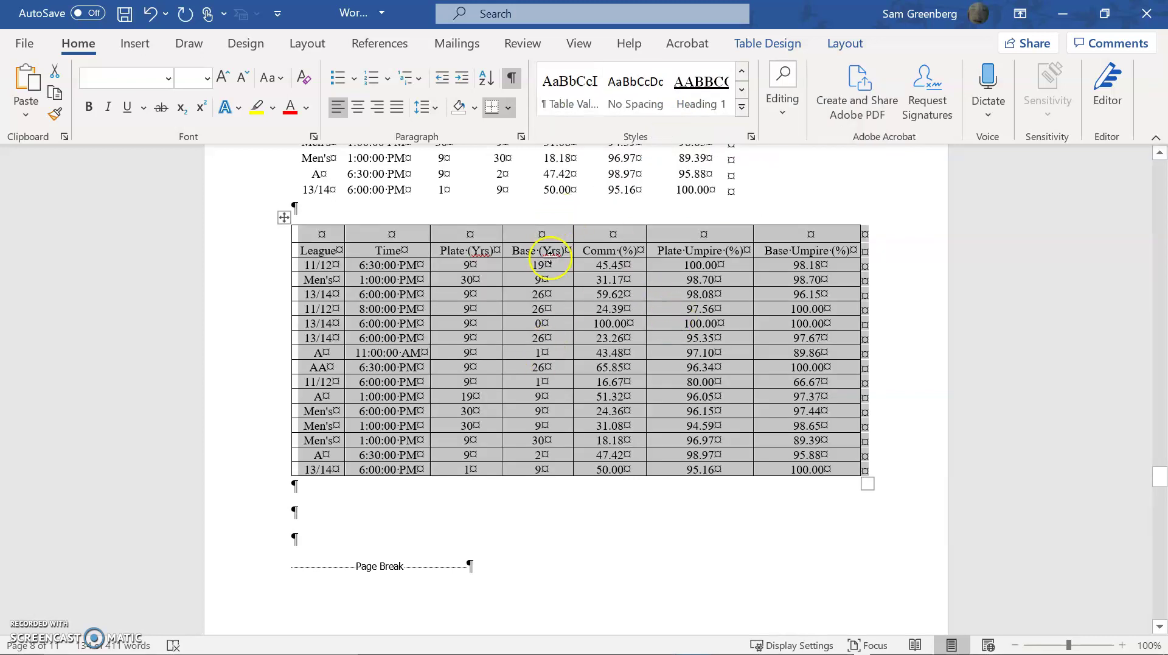
{"action": "left_click", "coordinate": [374, 316]}
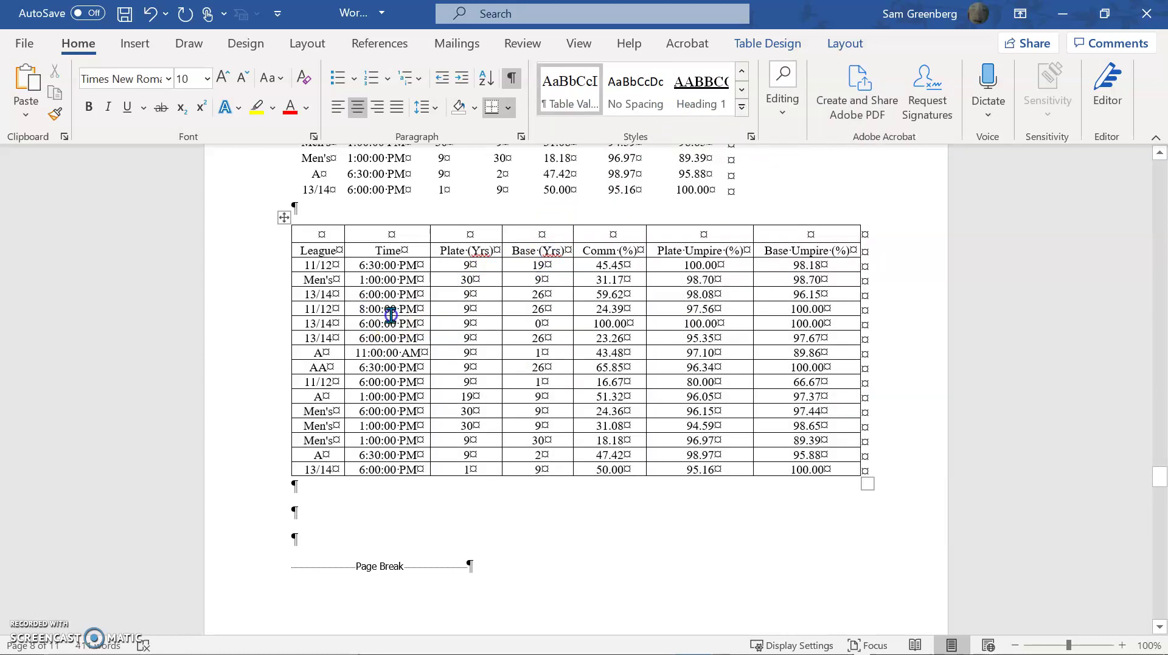
{"action": "left_click", "coordinate": [284, 217]}
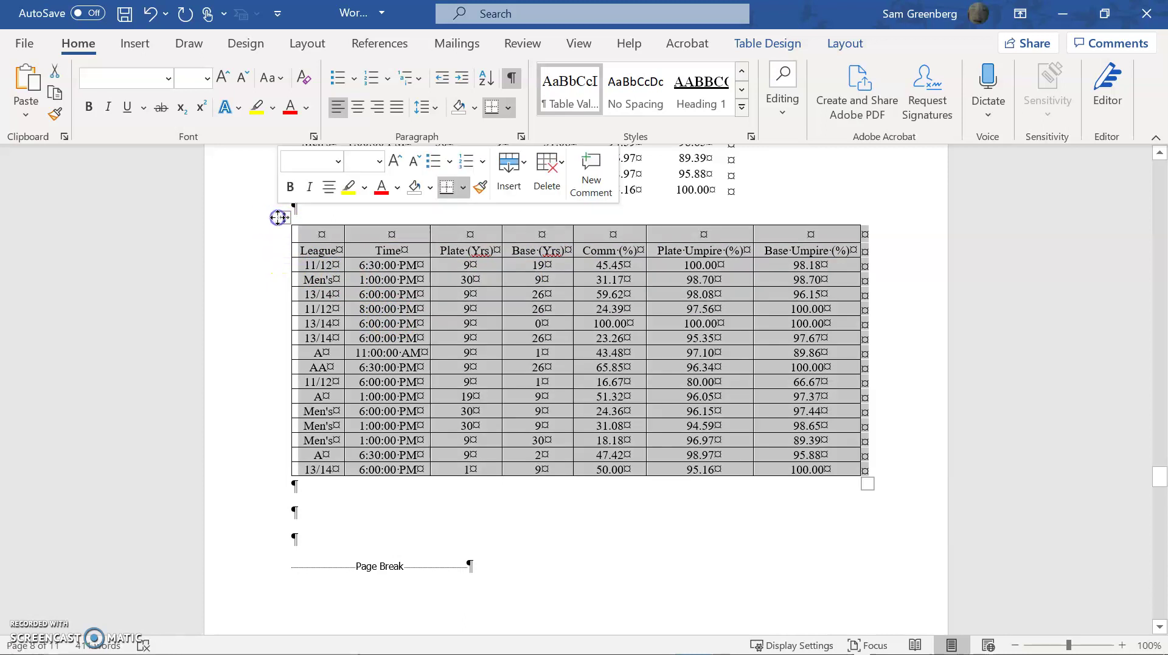
{"action": "left_click", "coordinate": [570, 87]}
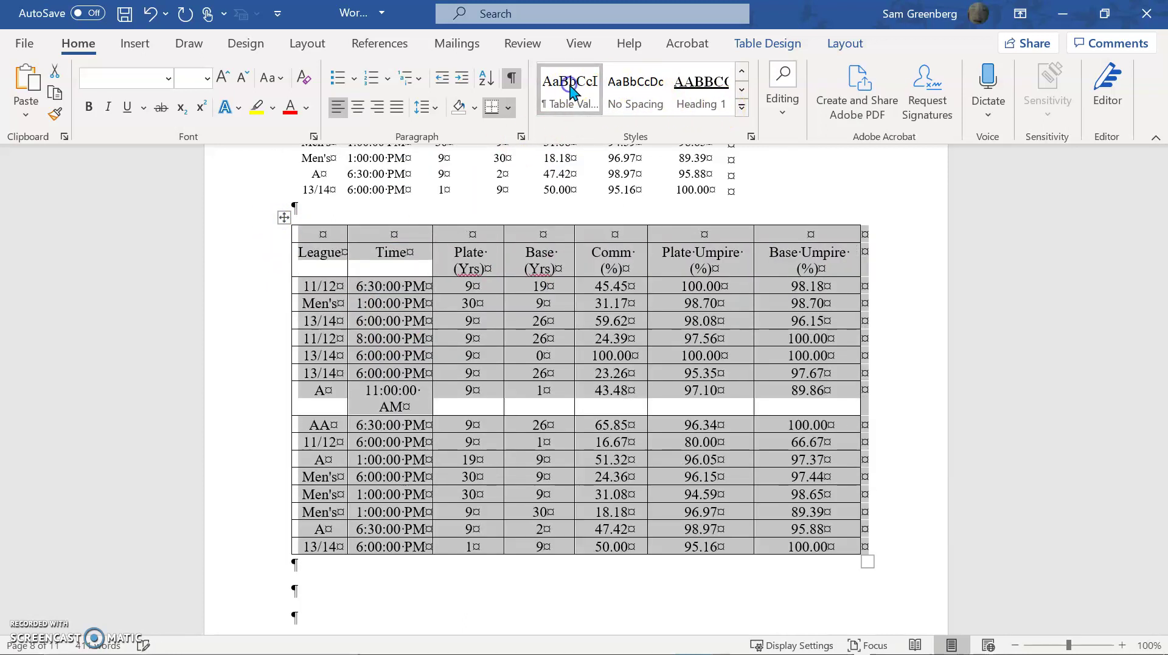
{"action": "left_click", "coordinate": [466, 344]}
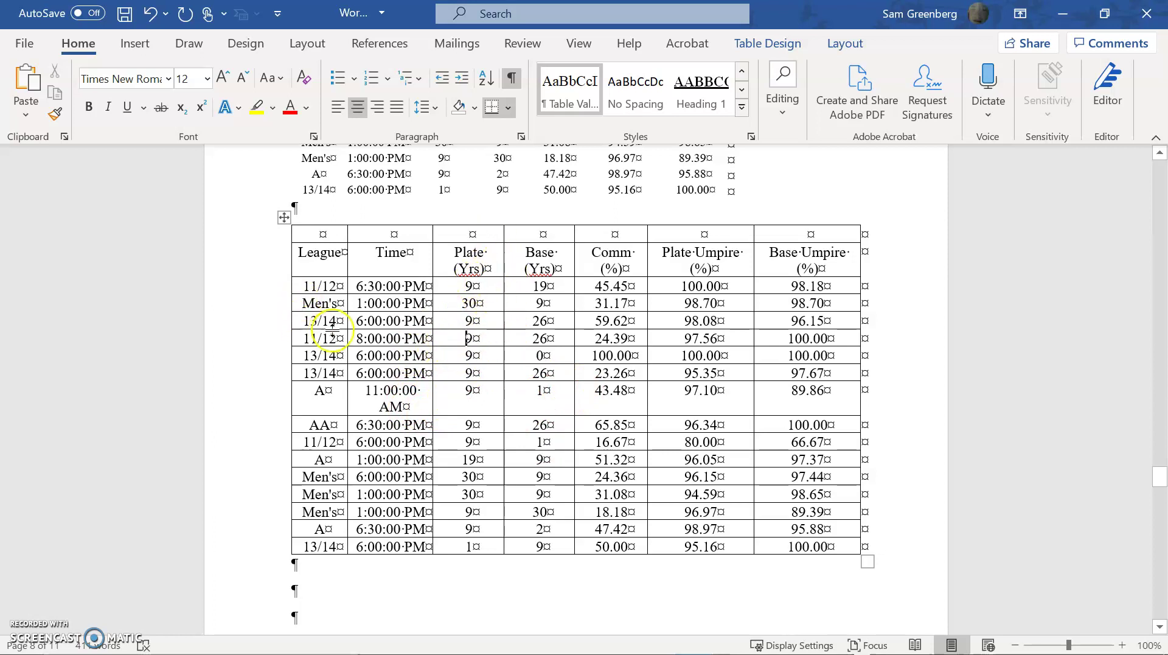
Refit the restyled table's columns with AutoFit Contents followed by AutoFit Window.
{"action": "left_click", "coordinate": [285, 216]}
{"action": "left_click", "coordinate": [772, 45]}
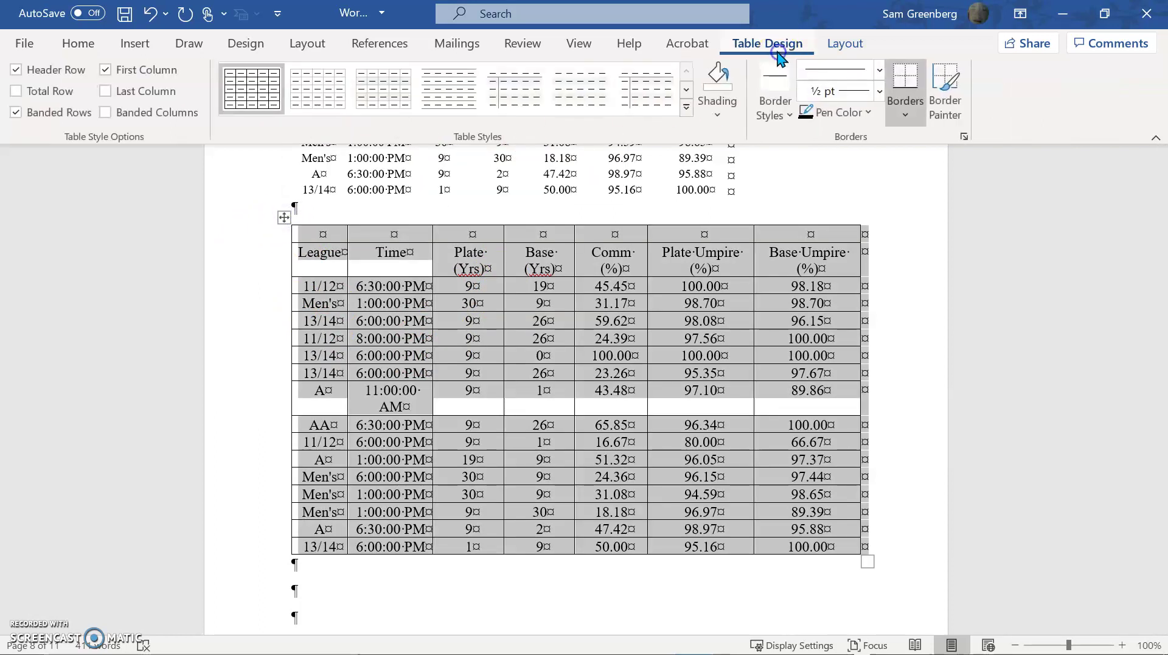
{"action": "left_click", "coordinate": [844, 44]}
{"action": "left_click", "coordinate": [527, 101]}
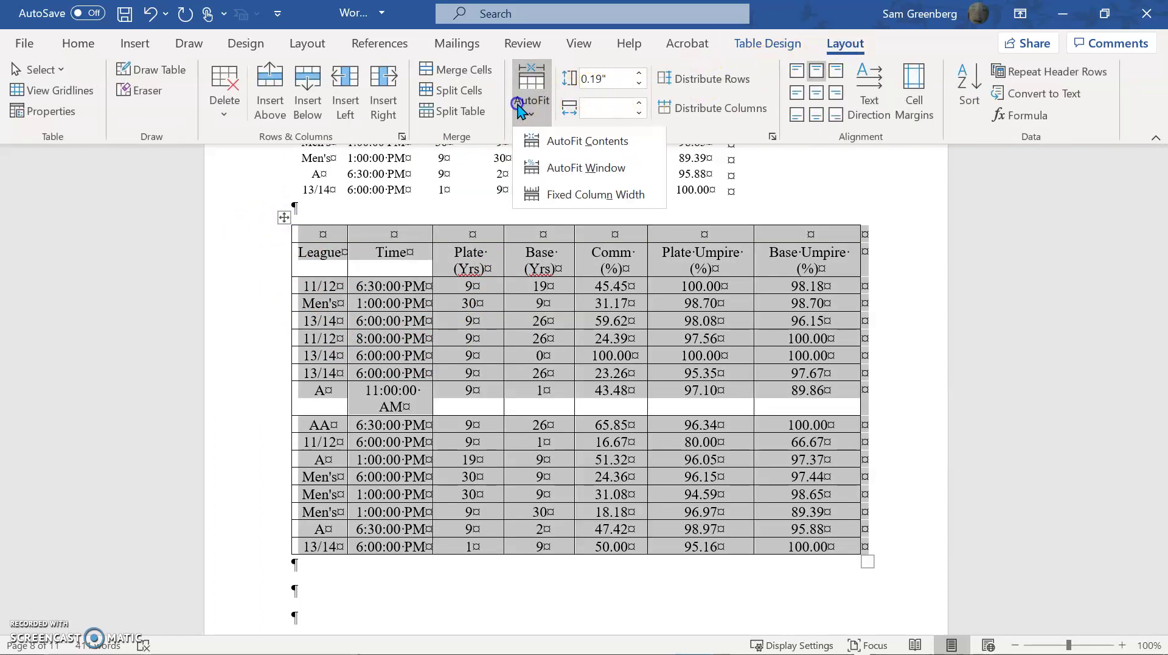
{"action": "left_click", "coordinate": [550, 141]}
{"action": "left_click", "coordinate": [532, 101]}
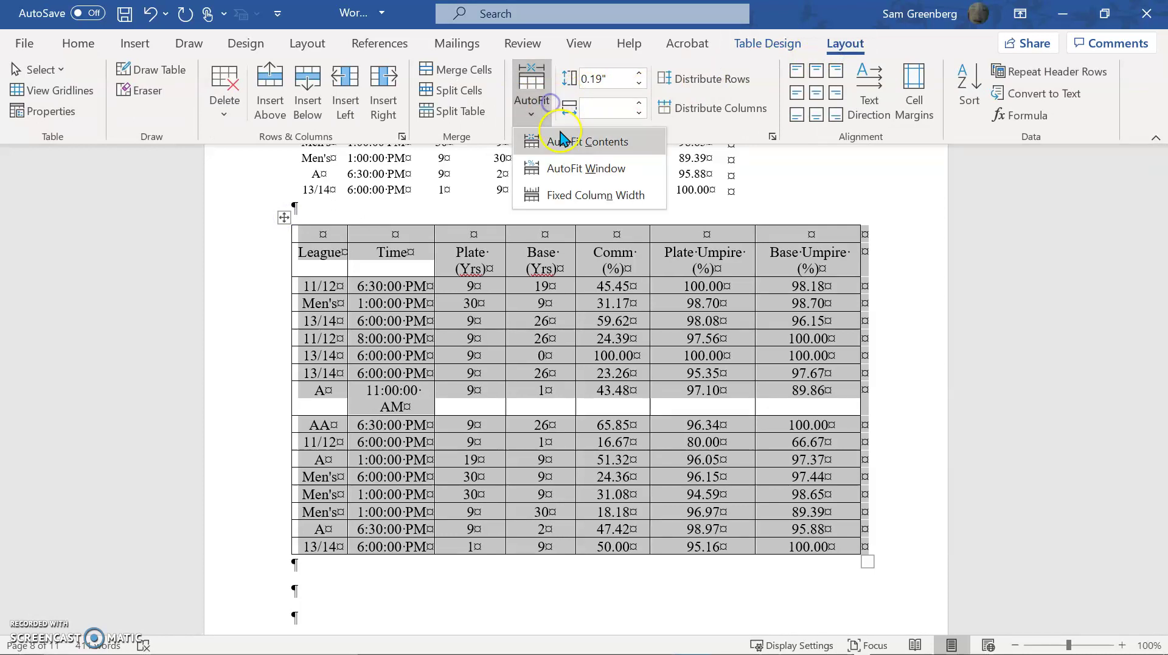
{"action": "left_click", "coordinate": [577, 169]}
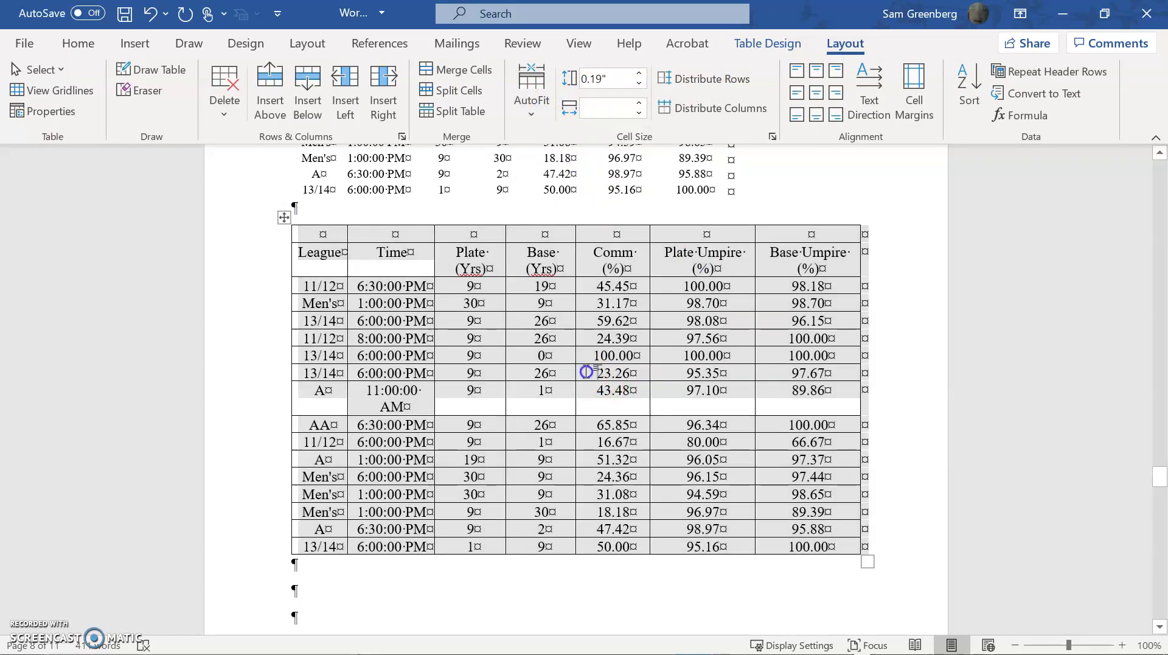
{"action": "left_click", "coordinate": [586, 371]}
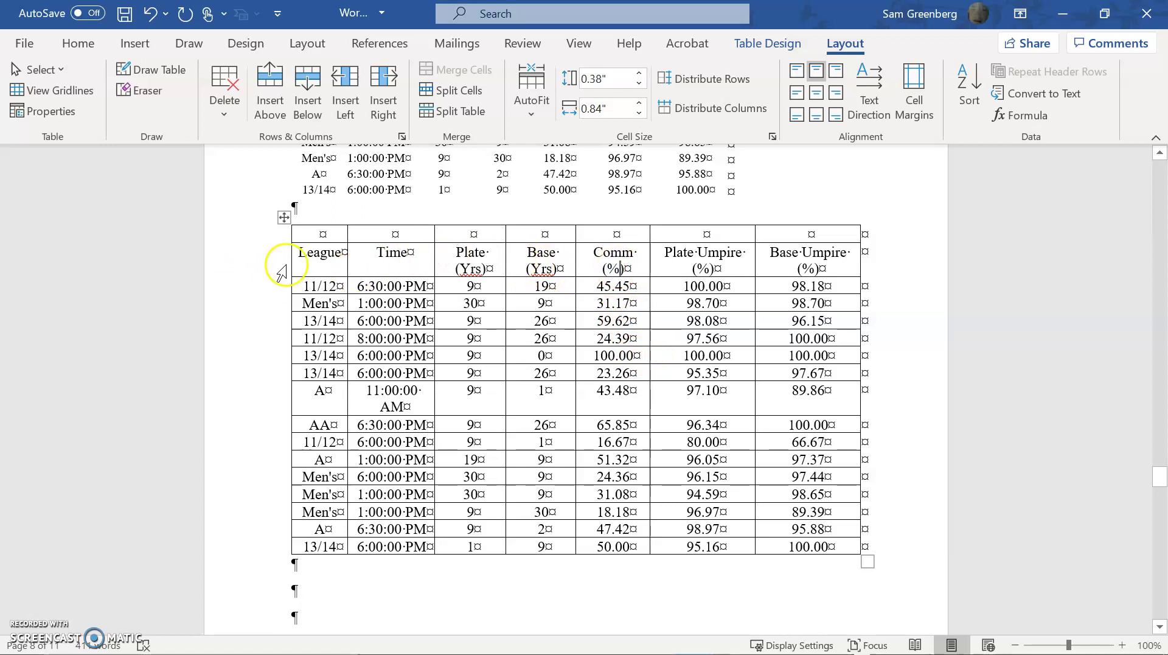
{"action": "left_click", "coordinate": [623, 268]}
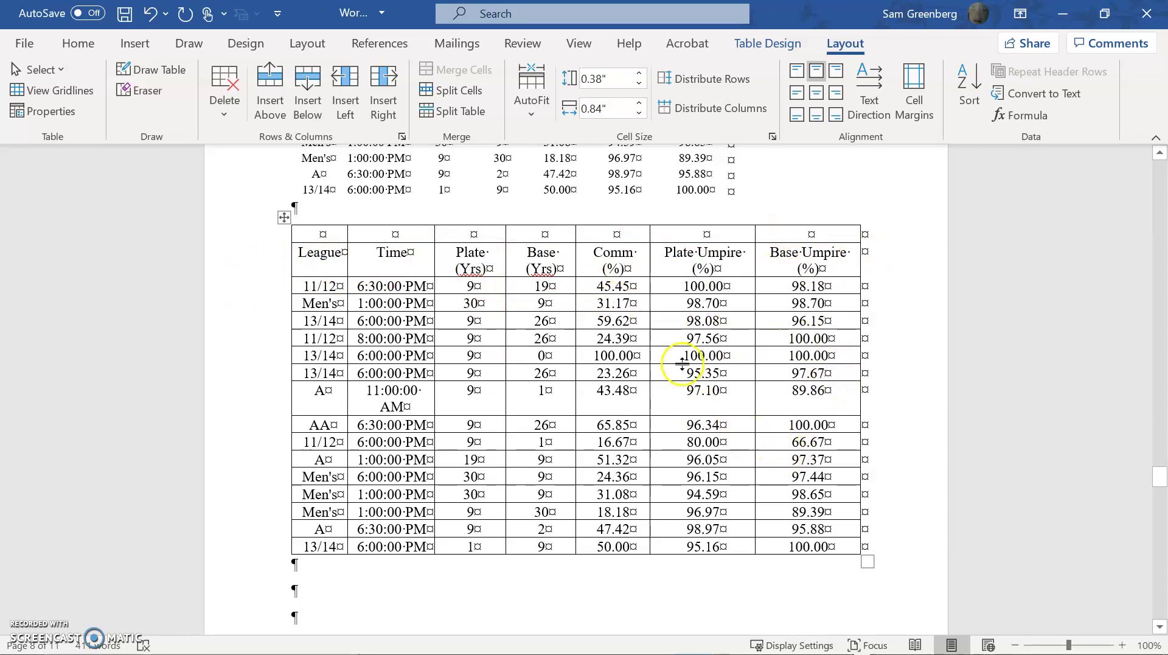
{"action": "left_click_drag", "start_coordinate": [721, 343], "coordinate": [719, 340]}
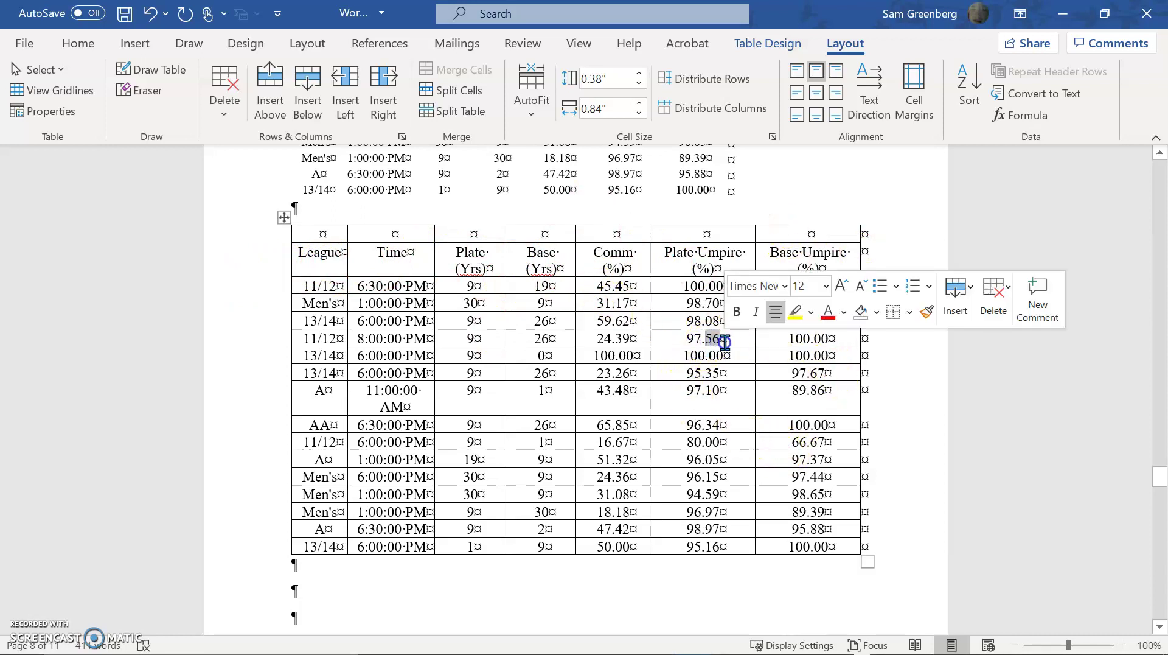
{"action": "left_click", "coordinate": [730, 354]}
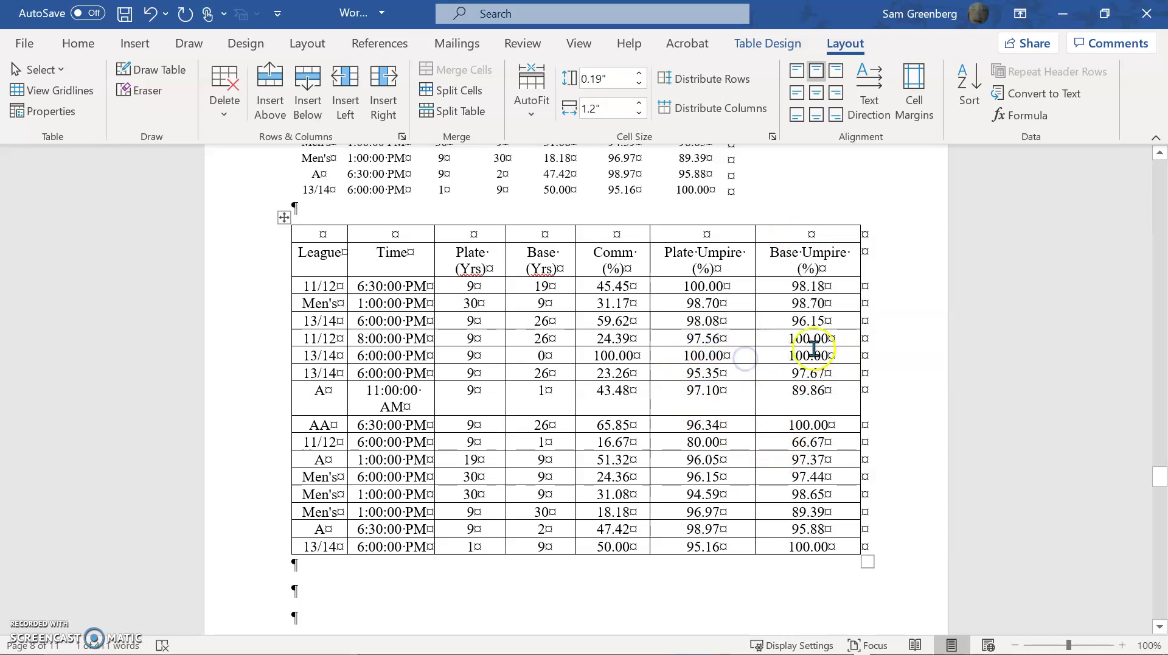
{"action": "mouse_move", "coordinate": [660, 651]}
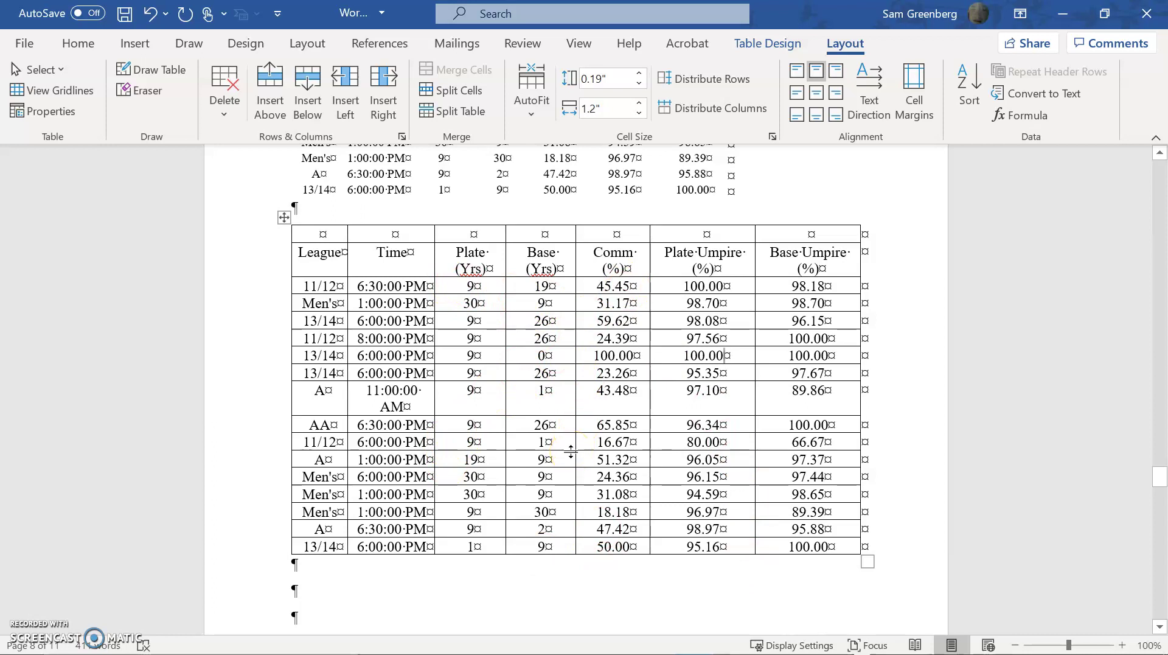
{"action": "left_click", "coordinate": [368, 494]}
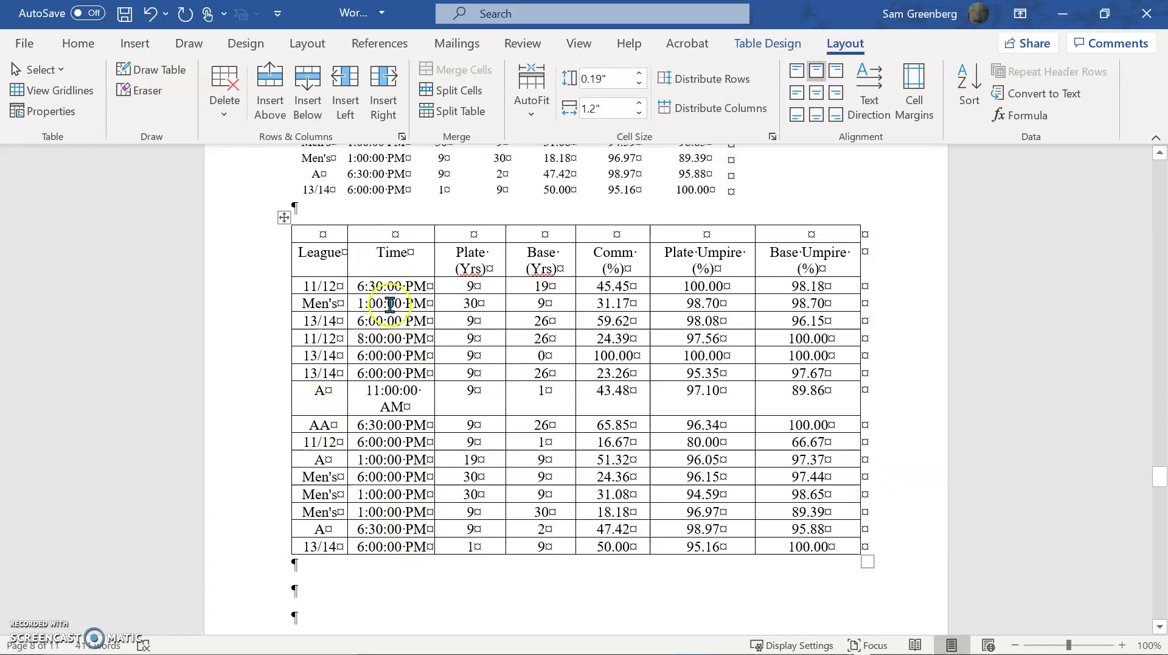
Remove all borders from the entire new table.
{"action": "left_click", "coordinate": [283, 219]}
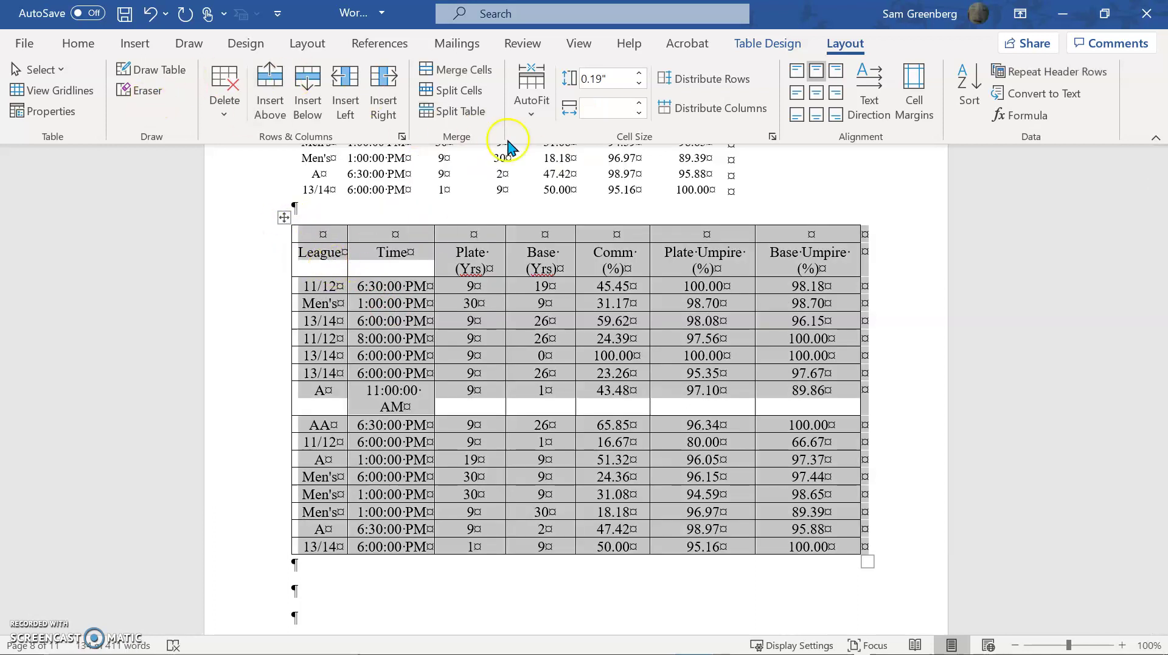
{"action": "left_click", "coordinate": [767, 42]}
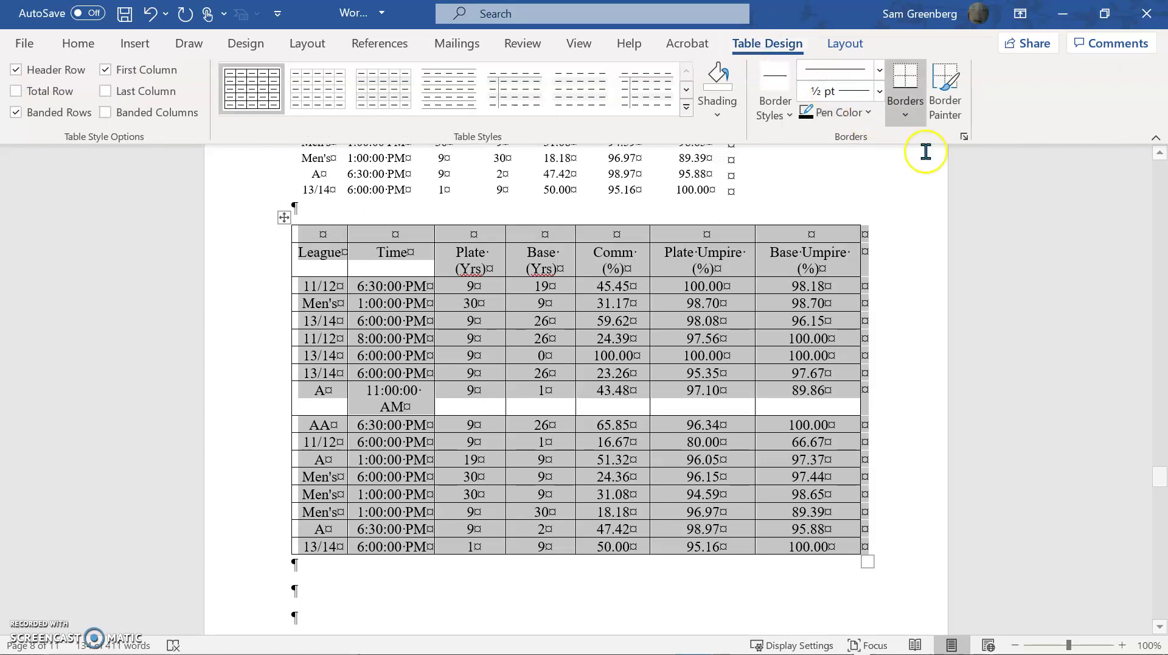
{"action": "left_click", "coordinate": [909, 126]}
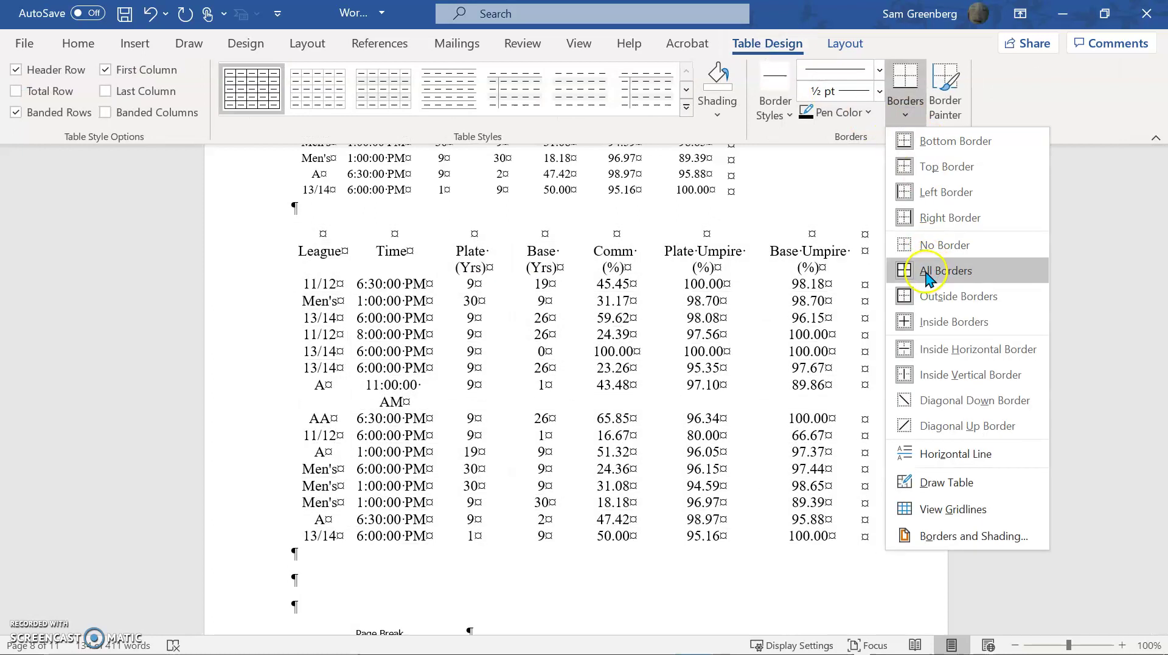
{"action": "left_click", "coordinate": [949, 244]}
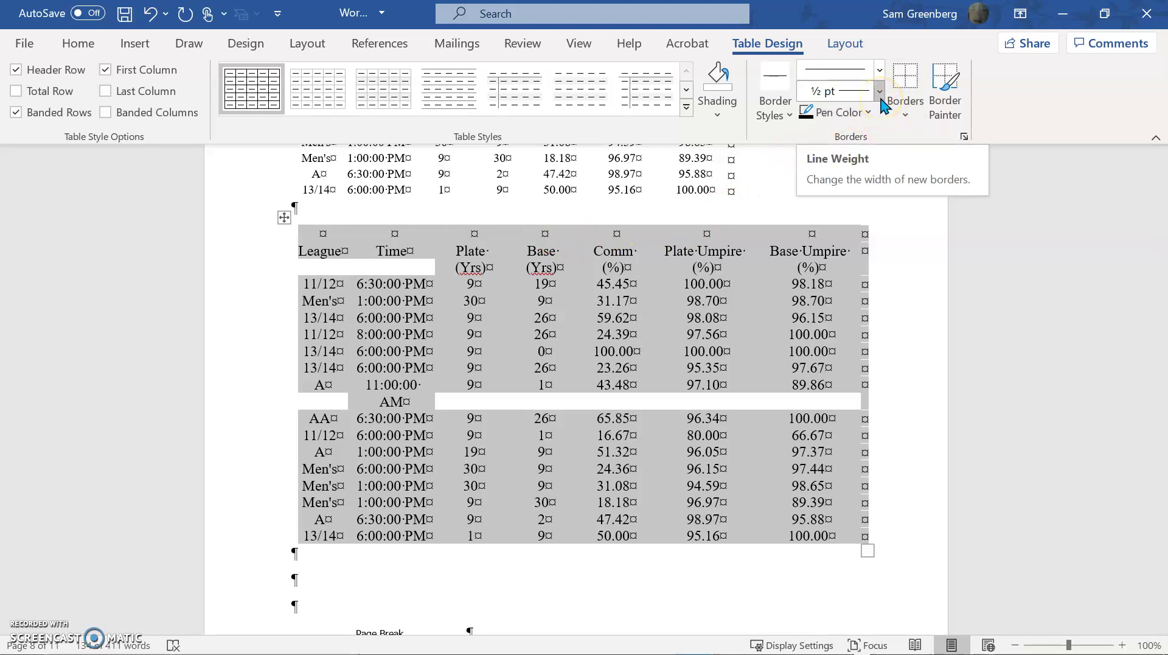
Paint 1 ½ pt horizontal borders above and below the column heading row and along the new table's bottom edge.
{"action": "left_click", "coordinate": [879, 93]}
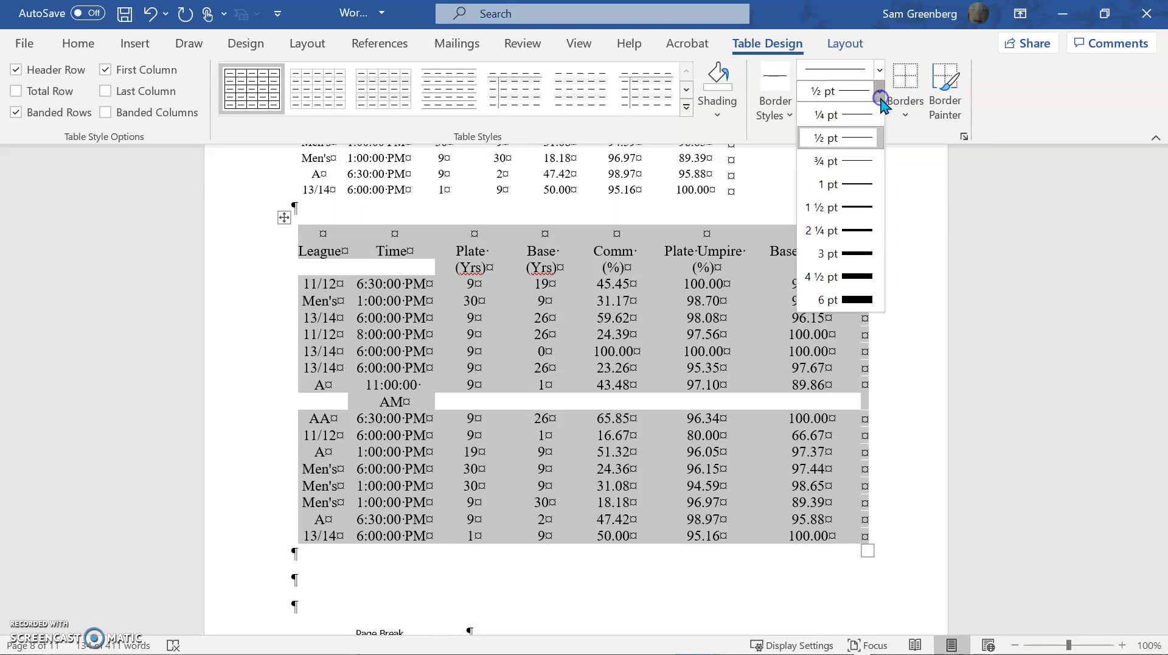
{"action": "left_click", "coordinate": [874, 206]}
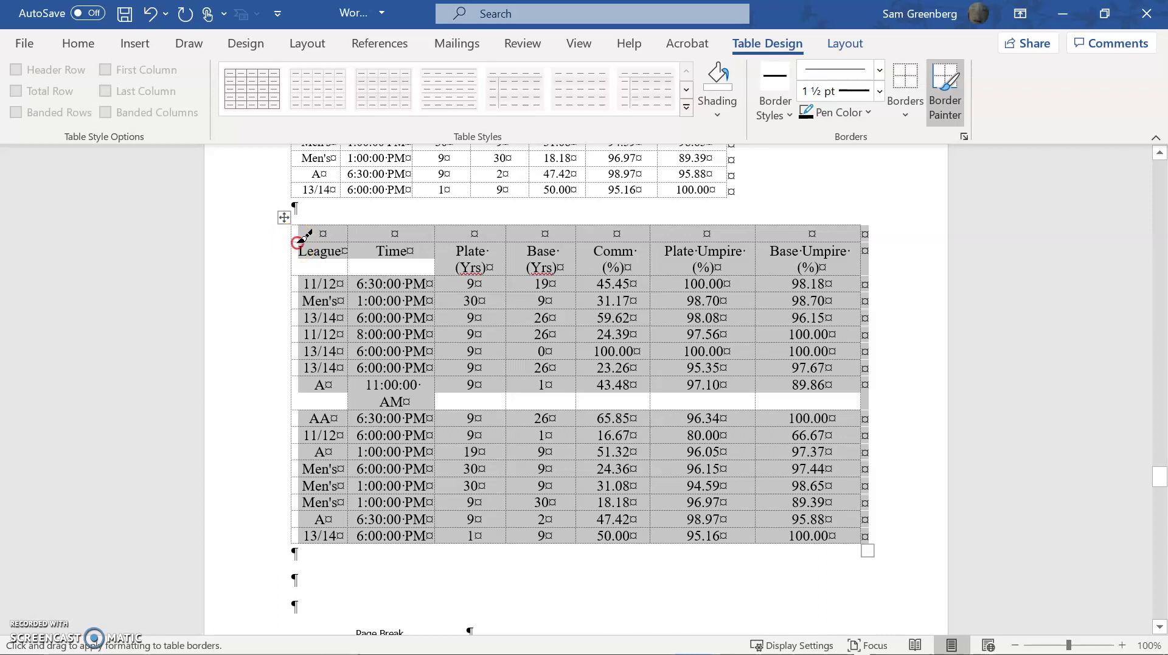
{"action": "mouse_move", "coordinate": [297, 239]}
{"action": "left_mouse_down"}
{"action": "mouse_move", "coordinate": [632, 267]}
{"action": "mouse_move", "coordinate": [864, 245]}
{"action": "left_mouse_up"}
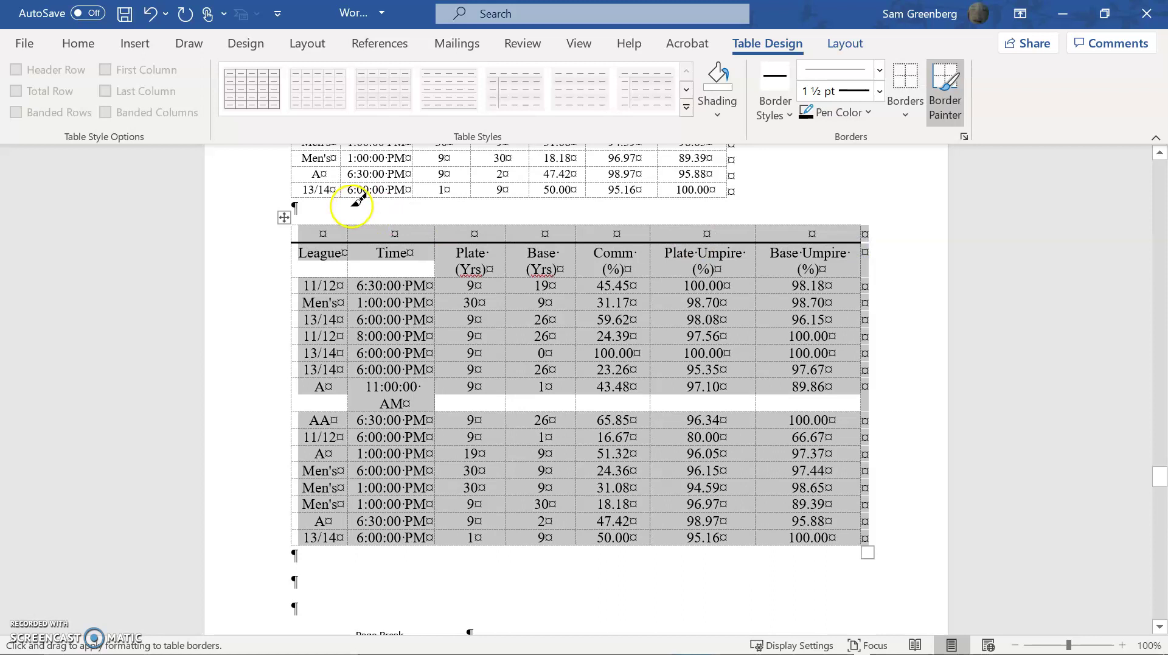
{"action": "mouse_move", "coordinate": [291, 276]}
{"action": "left_mouse_down"}
{"action": "mouse_move", "coordinate": [618, 303]}
{"action": "mouse_move", "coordinate": [864, 279]}
{"action": "left_mouse_up"}
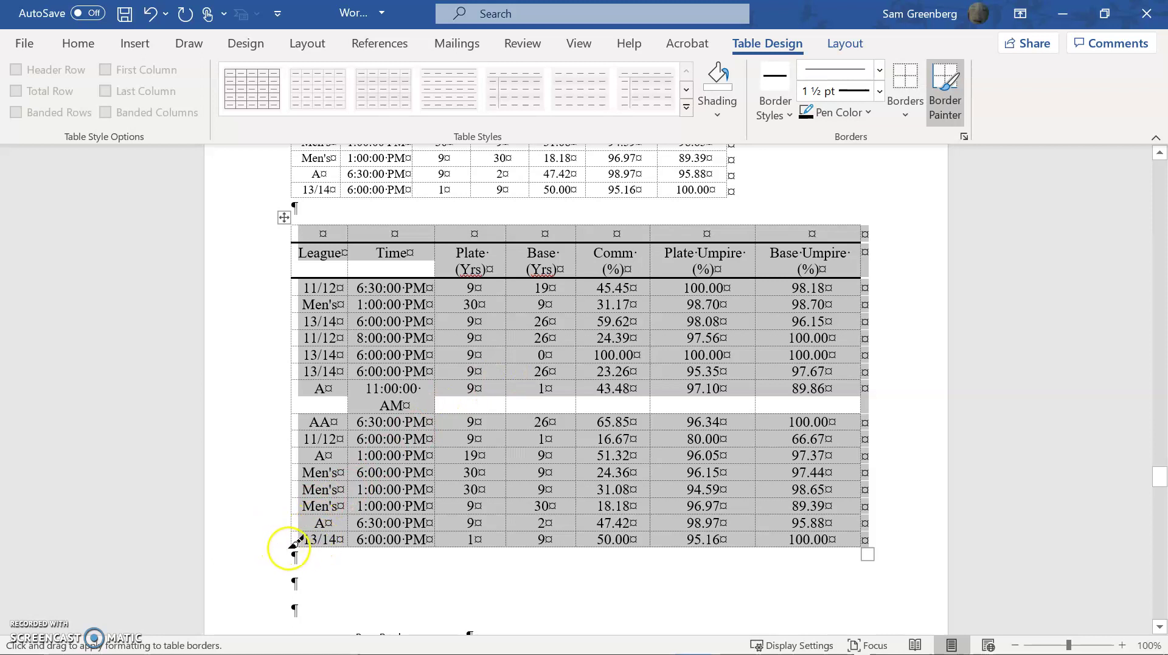
{"action": "left_click_drag", "start_coordinate": [289, 547], "coordinate": [372, 543]}
{"action": "left_click_drag", "start_coordinate": [292, 543], "coordinate": [396, 545]}
{"action": "mouse_move", "coordinate": [315, 545]}
{"action": "left_mouse_down"}
{"action": "mouse_move", "coordinate": [874, 548]}
{"action": "mouse_move", "coordinate": [859, 542]}
{"action": "left_mouse_up"}
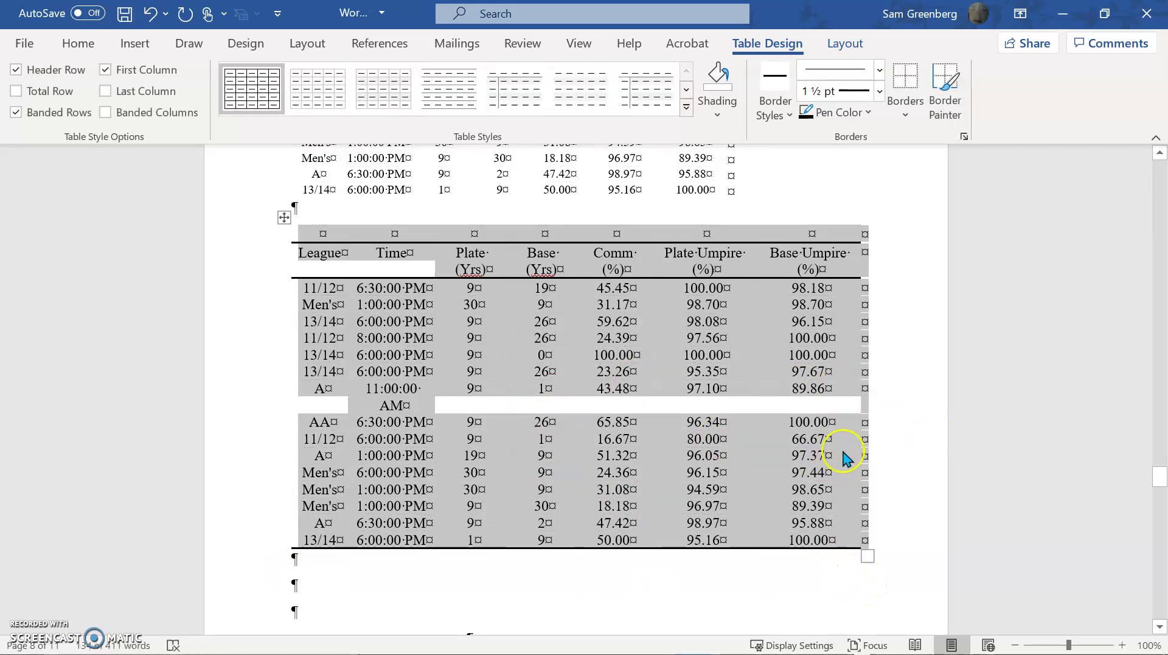
{"action": "left_click", "coordinate": [936, 457]}
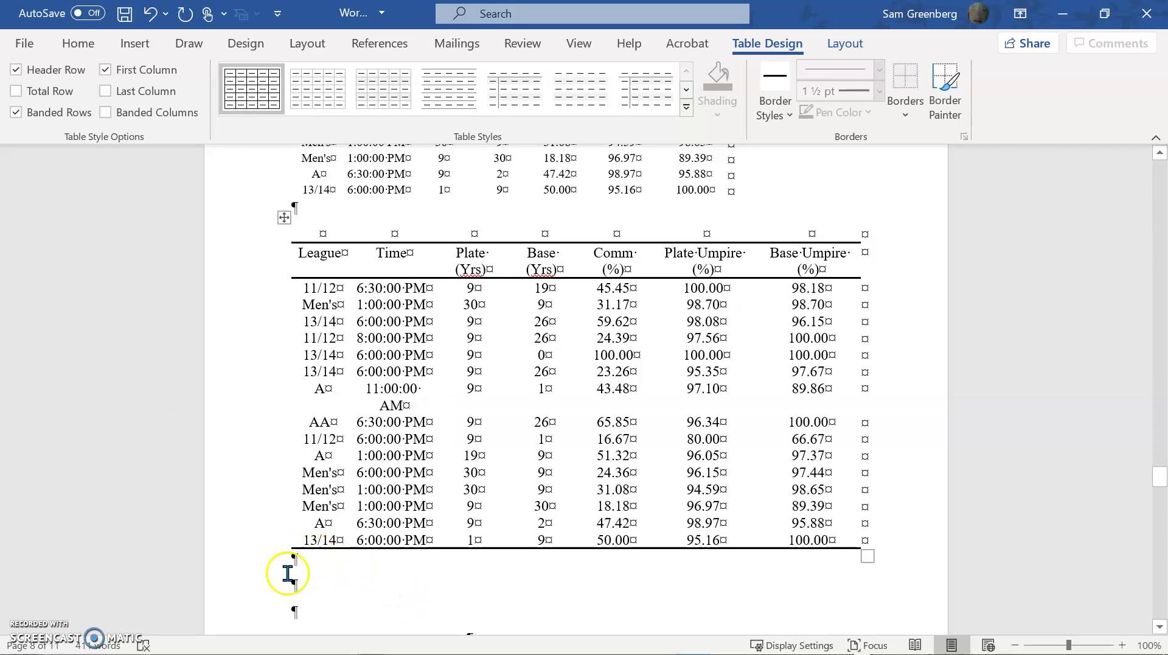
{"action": "left_click", "coordinate": [289, 588]}
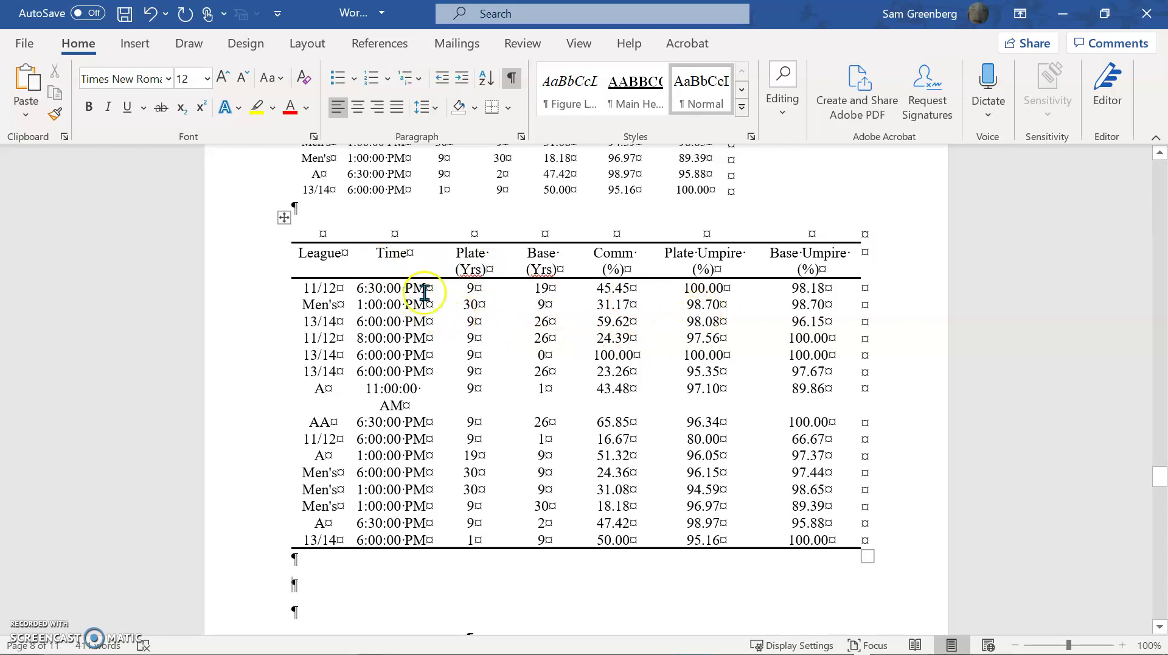
{"action": "scroll", "coordinate": [474, 392], "scroll_direction": "up", "scroll_amount": 5}
{"action": "scroll", "coordinate": [474, 393], "scroll_direction": "down", "scroll_amount": 2}
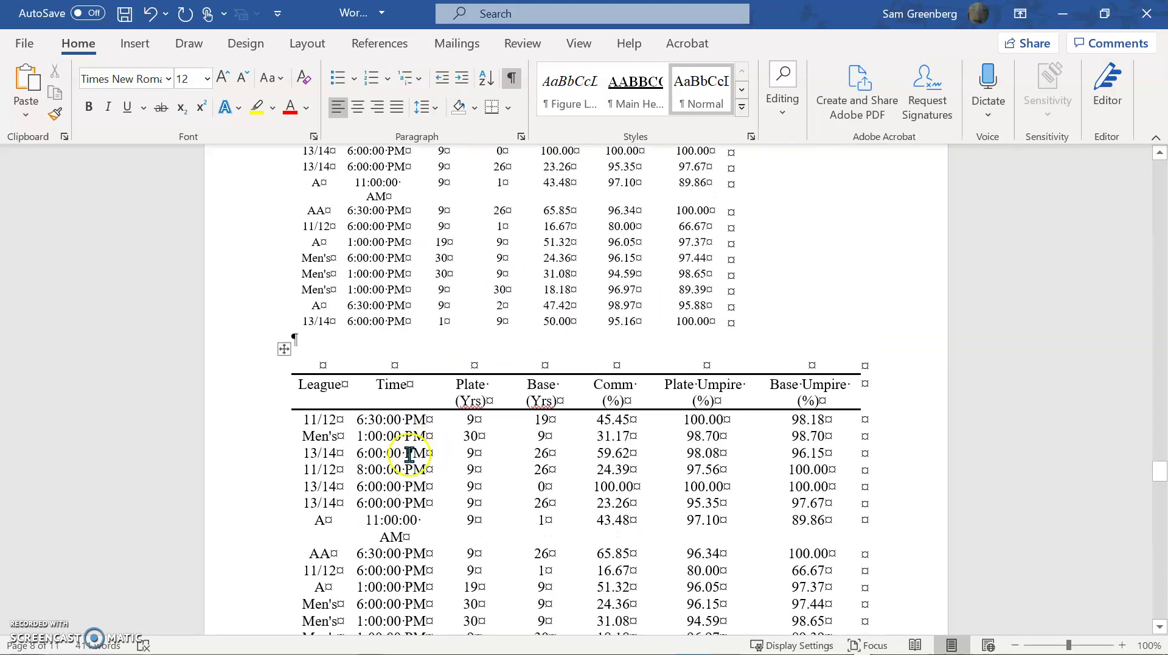
{"action": "scroll", "coordinate": [358, 469], "scroll_direction": "down", "scroll_amount": 2}
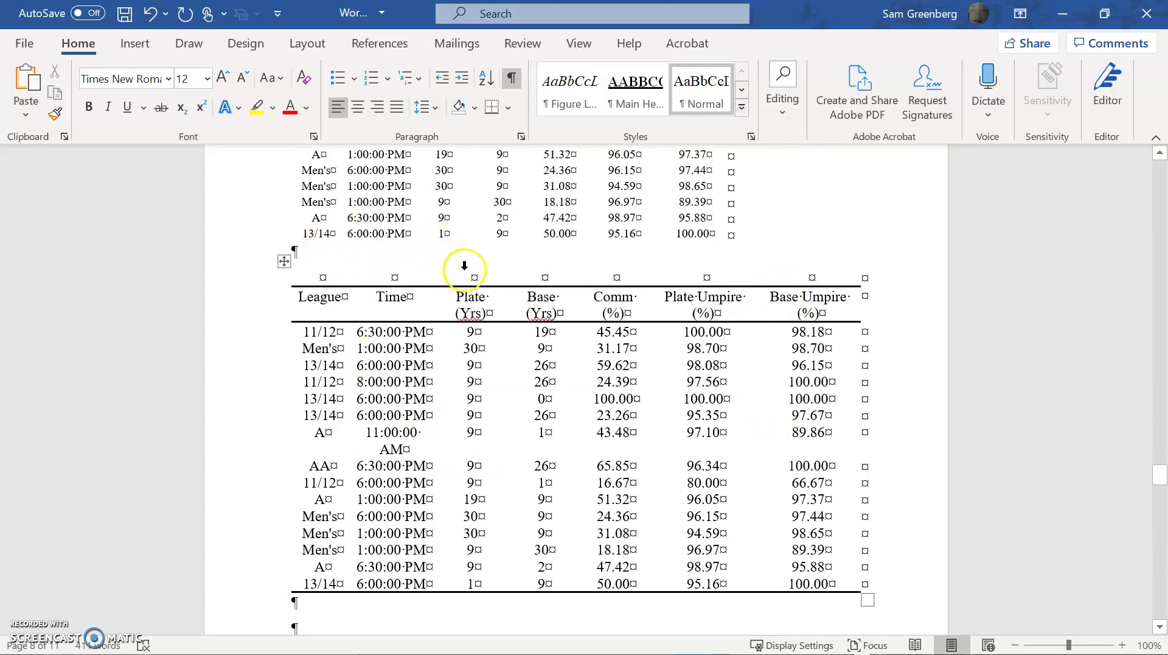
{"action": "left_click", "coordinate": [279, 254]}
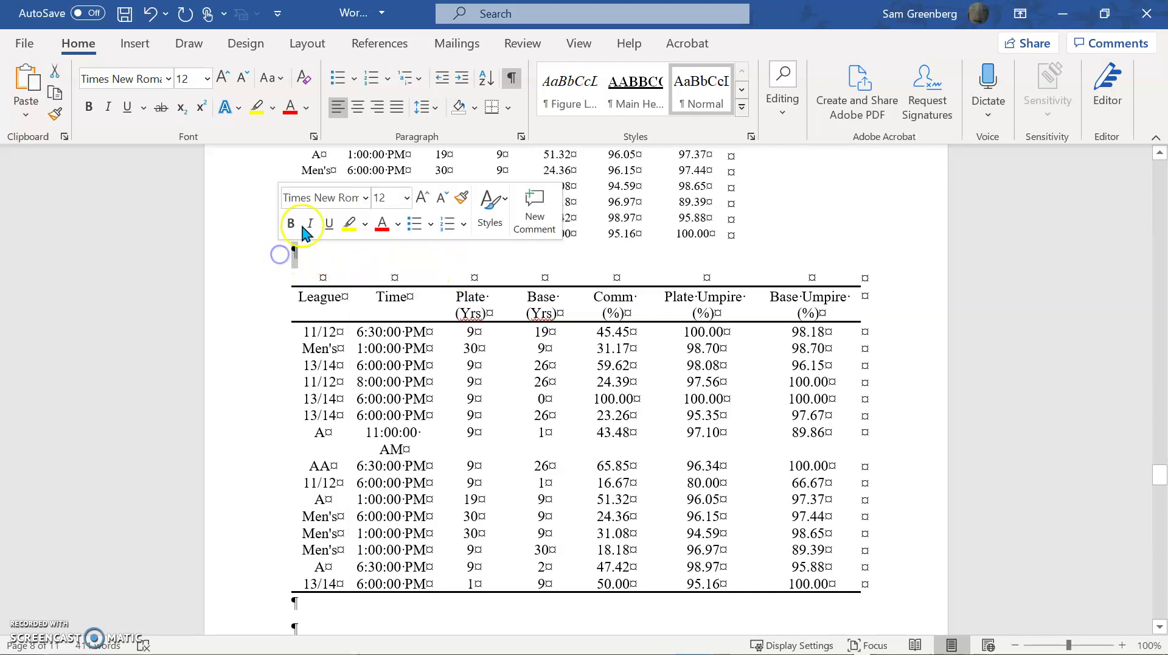
{"action": "left_click", "coordinate": [284, 263]}
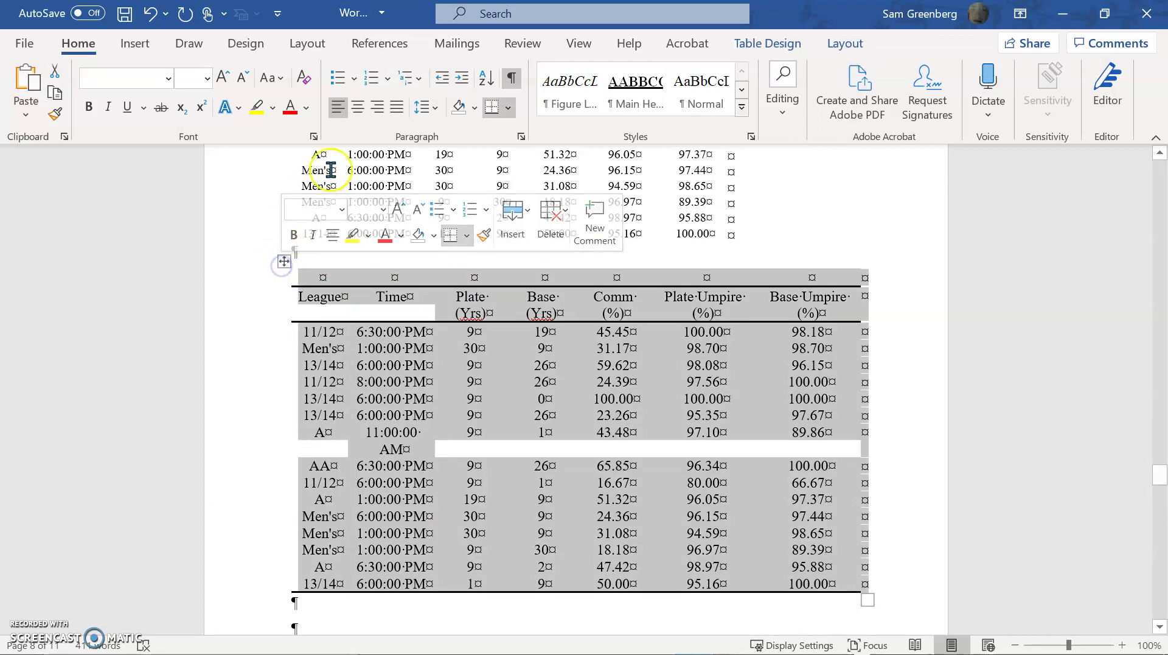
{"action": "left_click", "coordinate": [357, 107]}
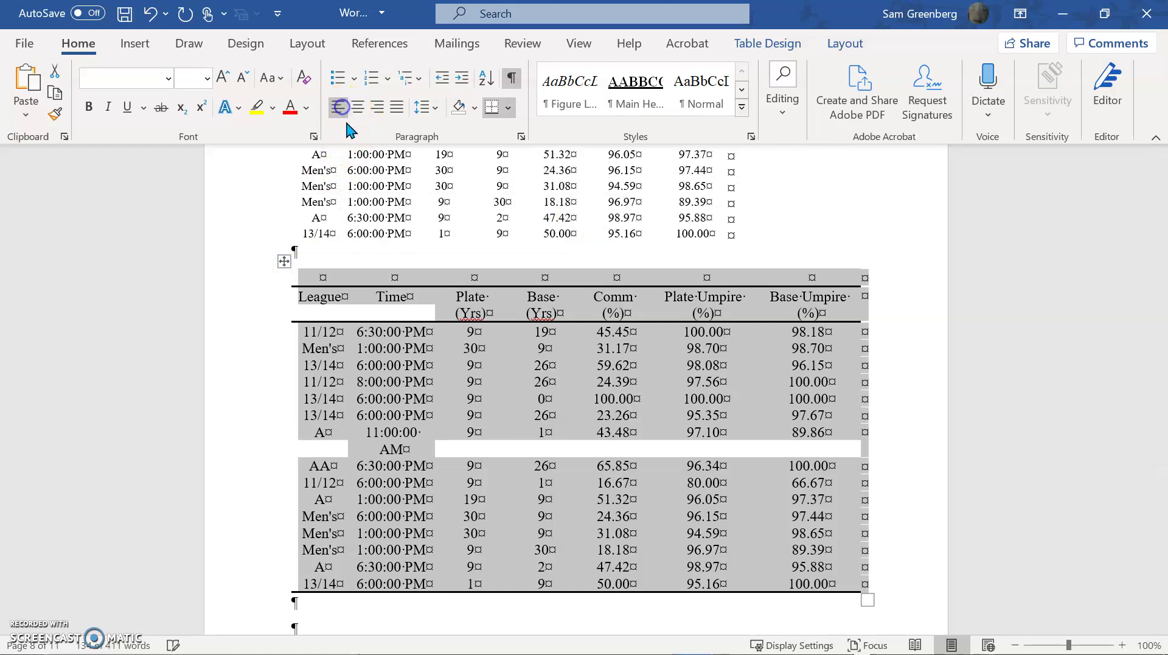
{"action": "left_click", "coordinate": [363, 243]}
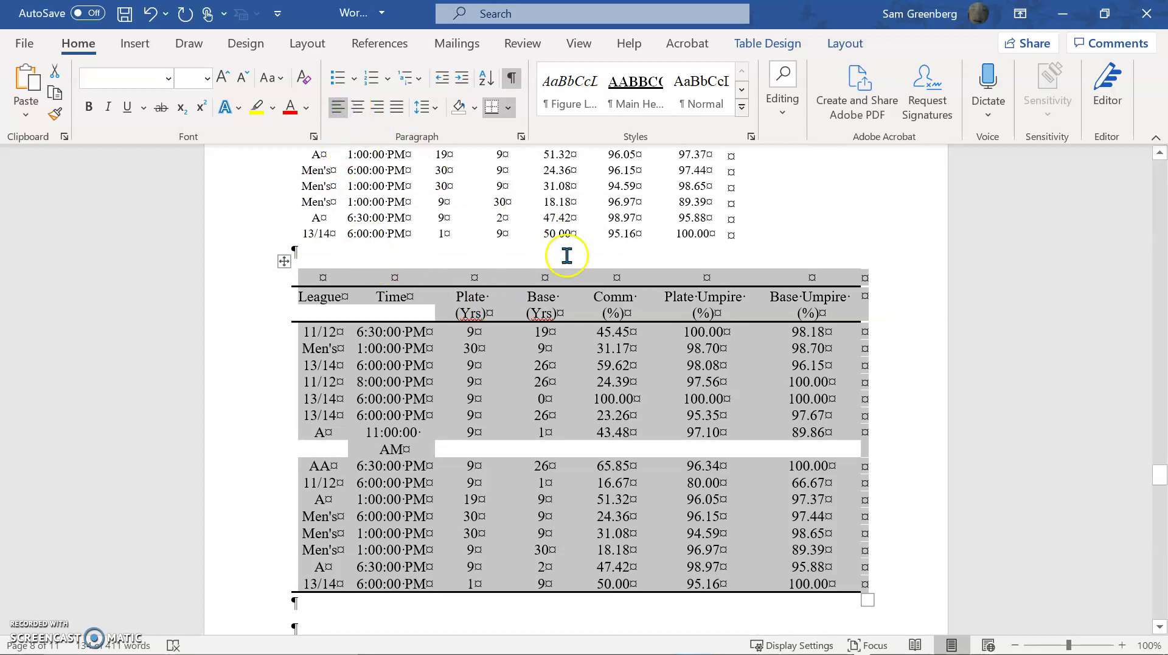
{"action": "left_click", "coordinate": [328, 251]}
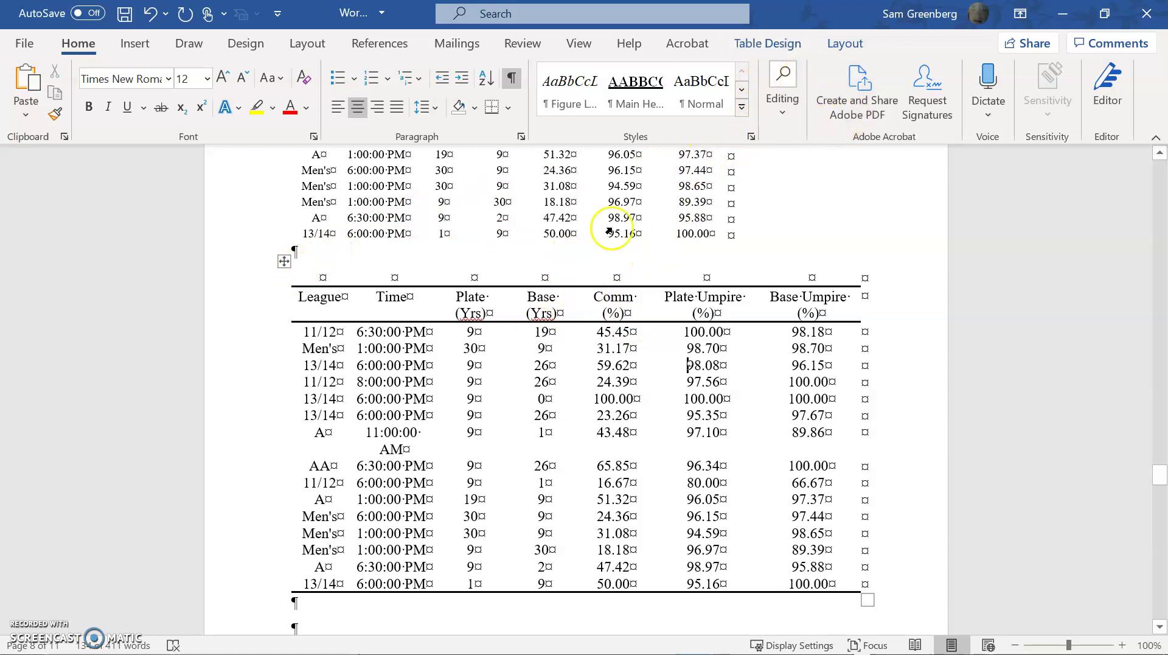
Try repainting the borders above the column heading row and along the new table's bottom edge at ½ pt.
{"action": "left_click", "coordinate": [758, 42]}
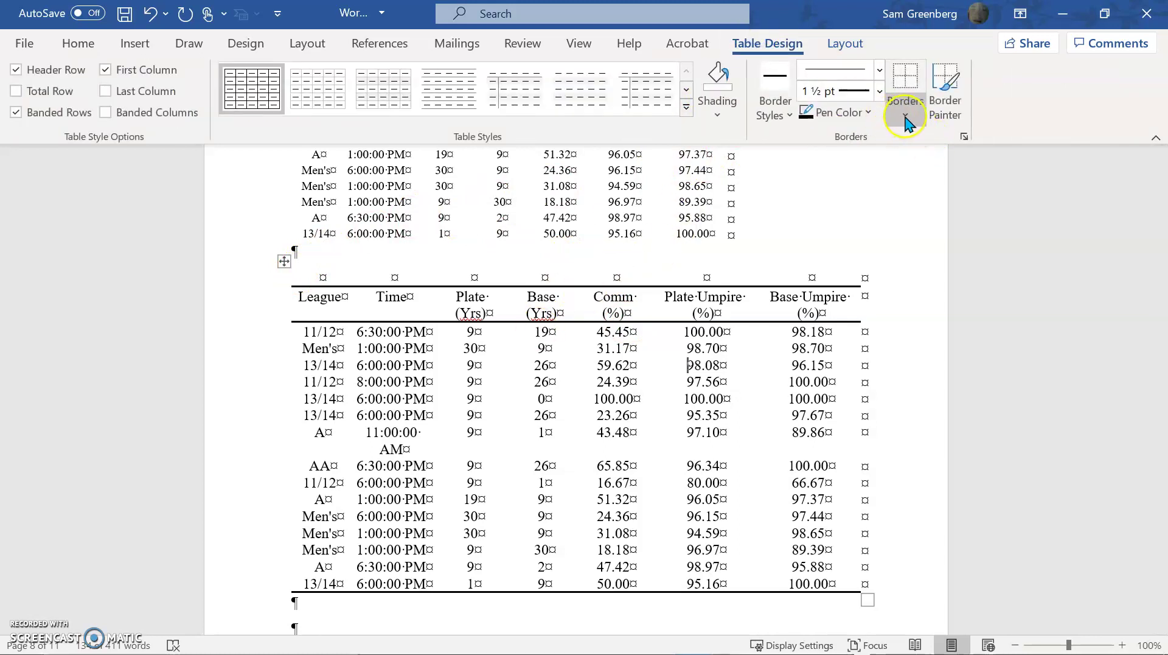
{"action": "left_click", "coordinate": [906, 119]}
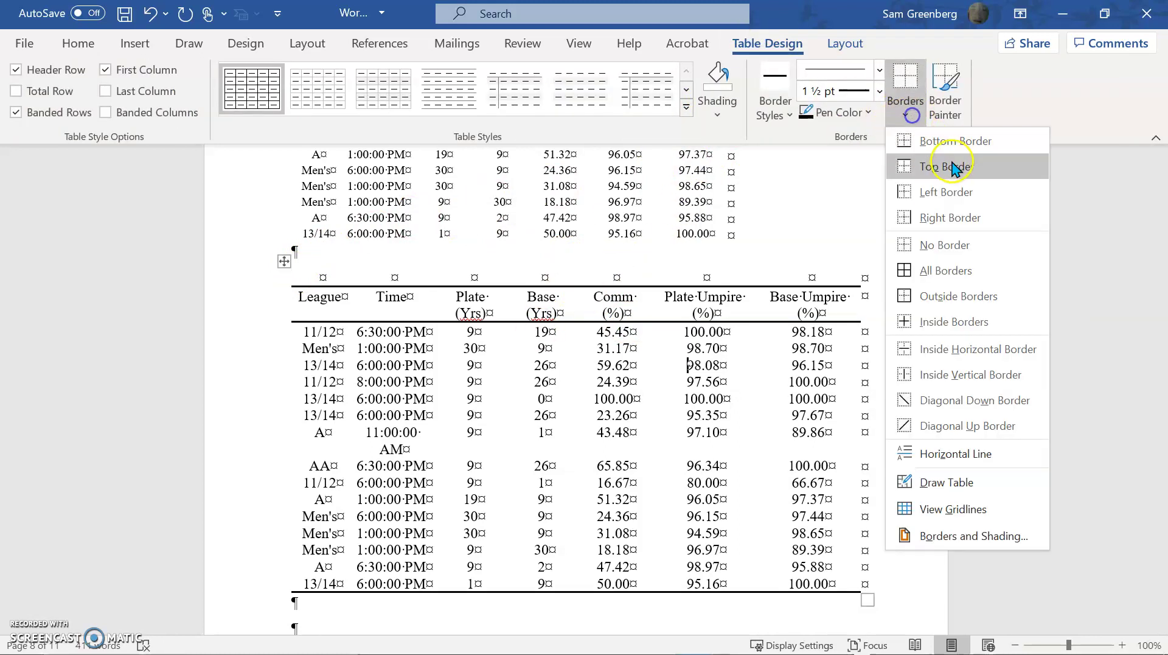
{"action": "left_click", "coordinate": [937, 112]}
{"action": "left_click", "coordinate": [879, 92]}
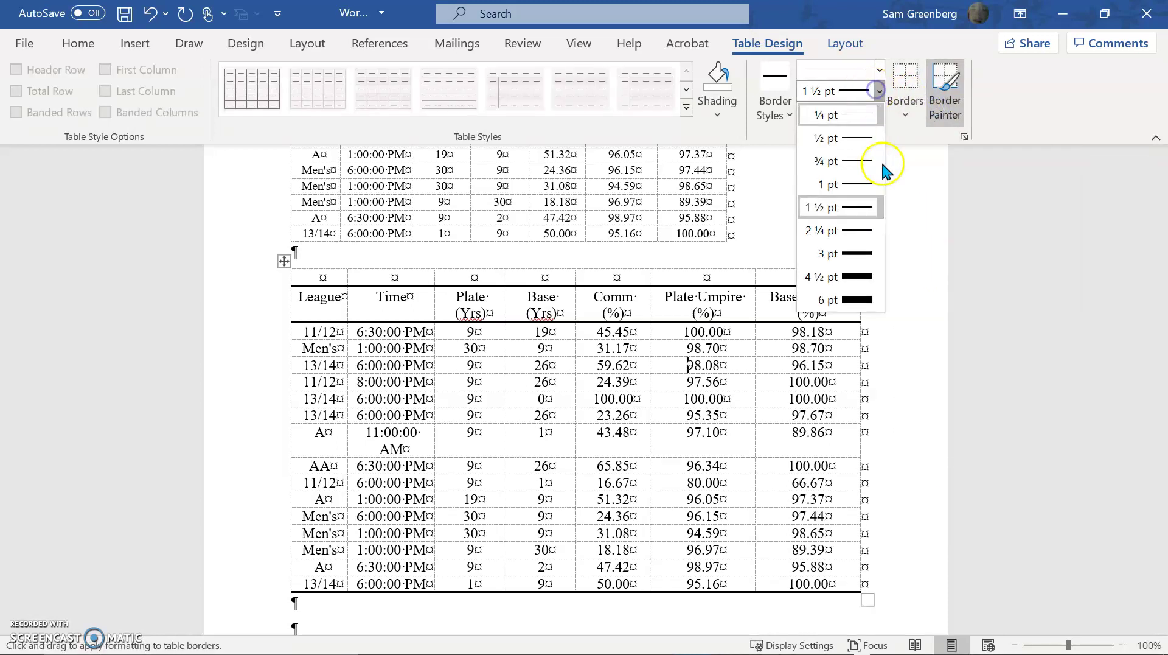
{"action": "left_click", "coordinate": [841, 130]}
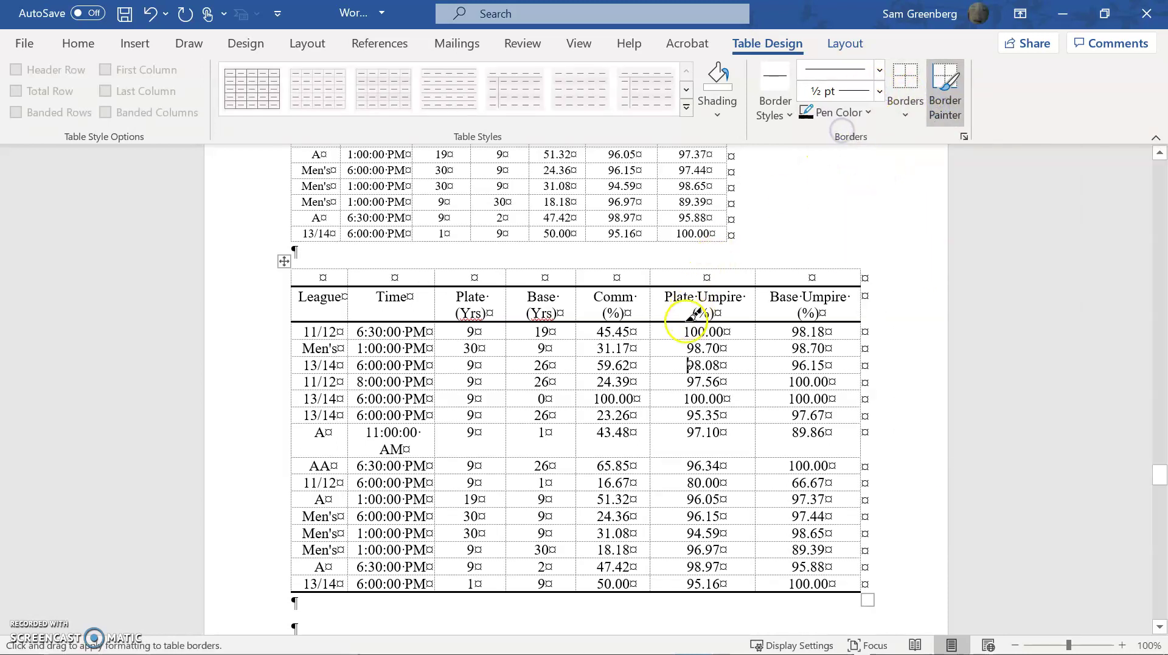
{"action": "left_click_drag", "start_coordinate": [293, 288], "coordinate": [881, 288]}
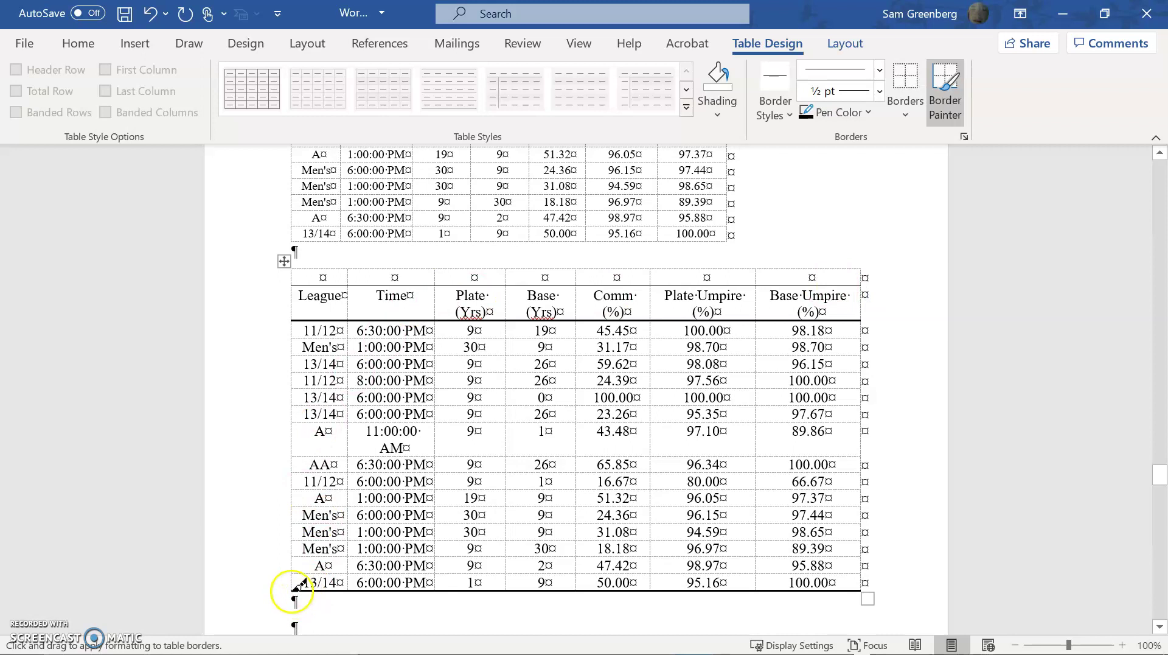
{"action": "left_click_drag", "start_coordinate": [293, 589], "coordinate": [863, 592]}
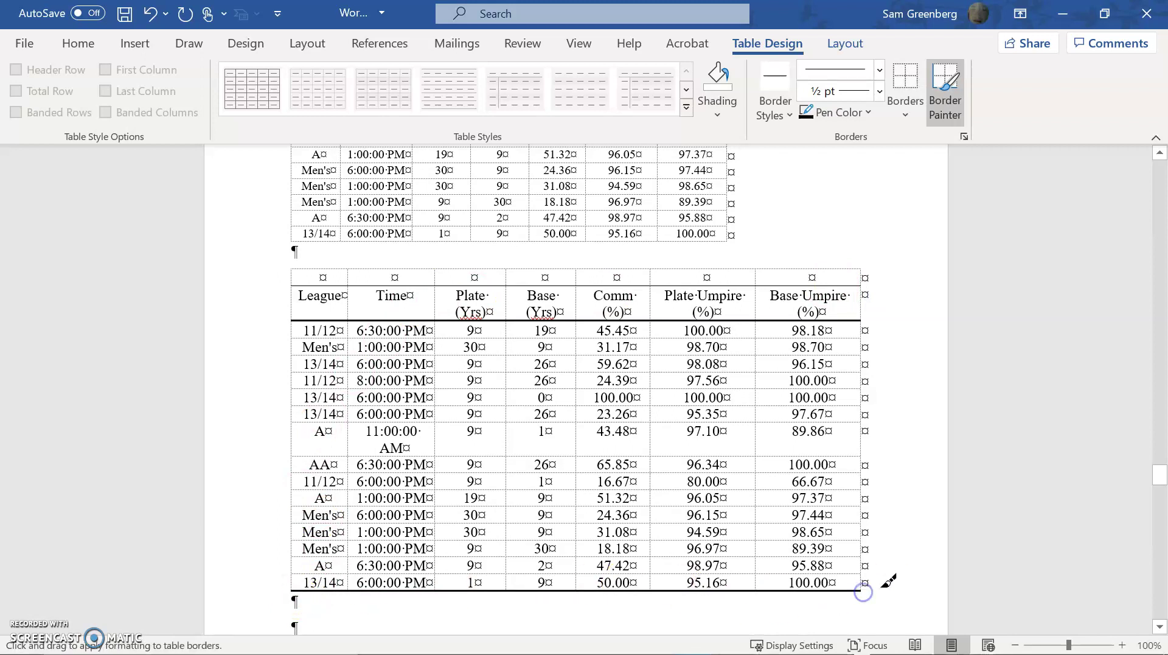
{"action": "left_click", "coordinate": [101, 43]}
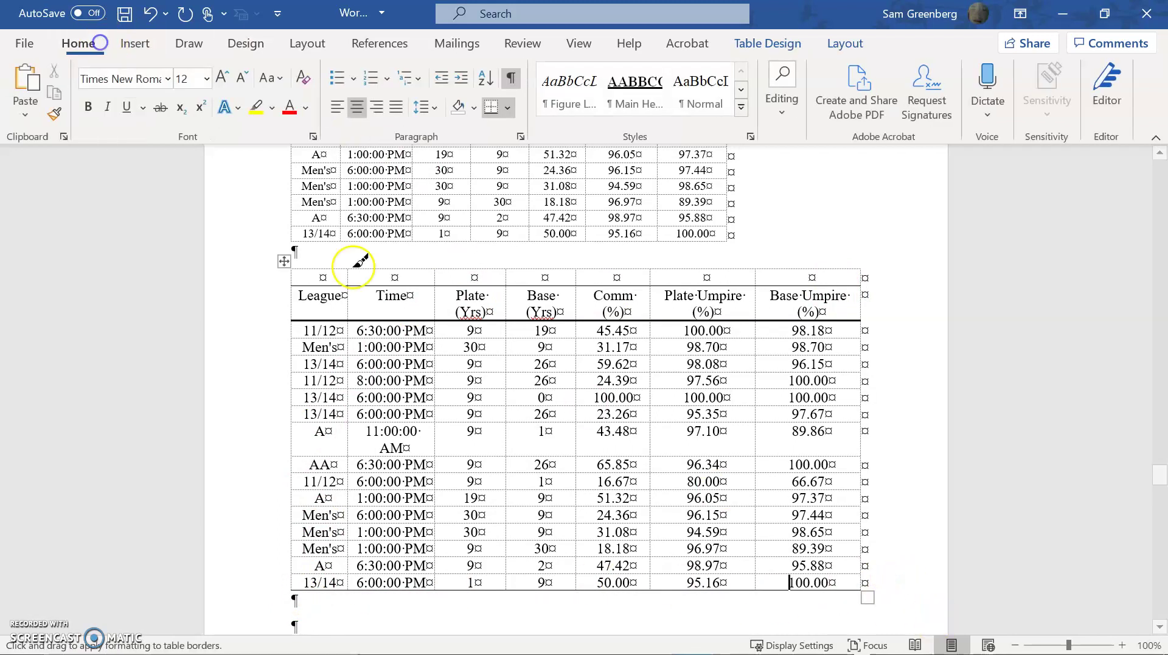
{"action": "scroll", "coordinate": [547, 603], "scroll_direction": "down", "scroll_amount": 3}
{"action": "left_click", "coordinate": [455, 535]}
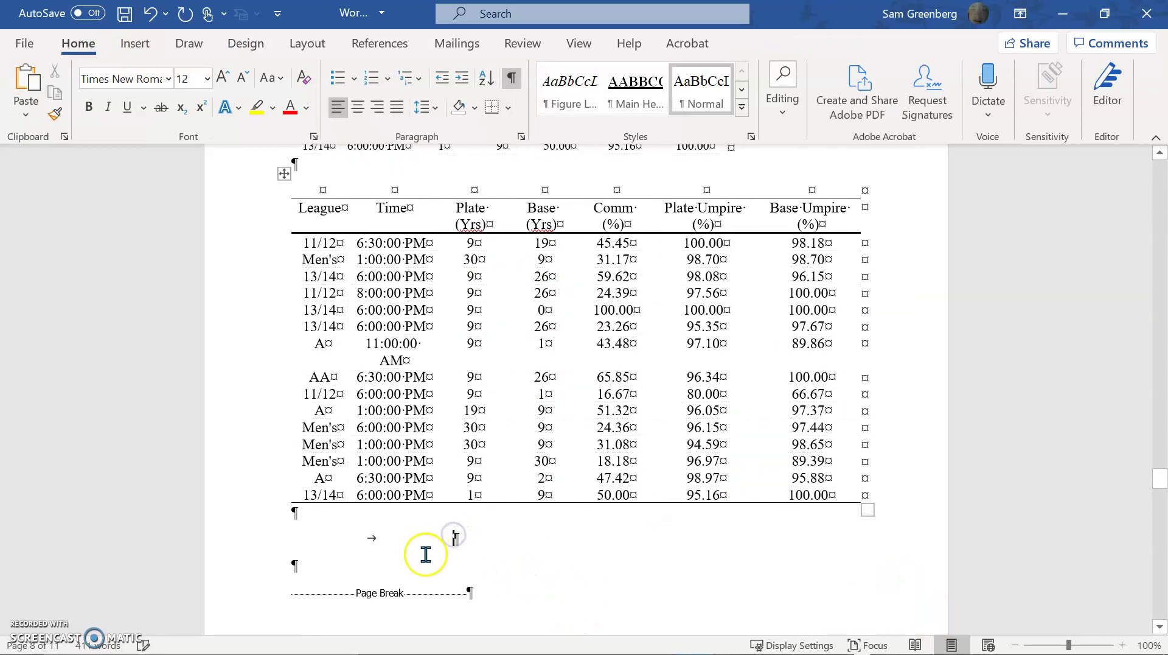
Undo both ½ pt border repaints on the new table.
{"action": "left_click", "coordinate": [698, 444]}
{"action": "key", "text": "ctrl+z"}
{"action": "key", "text": "ctrl+z"}
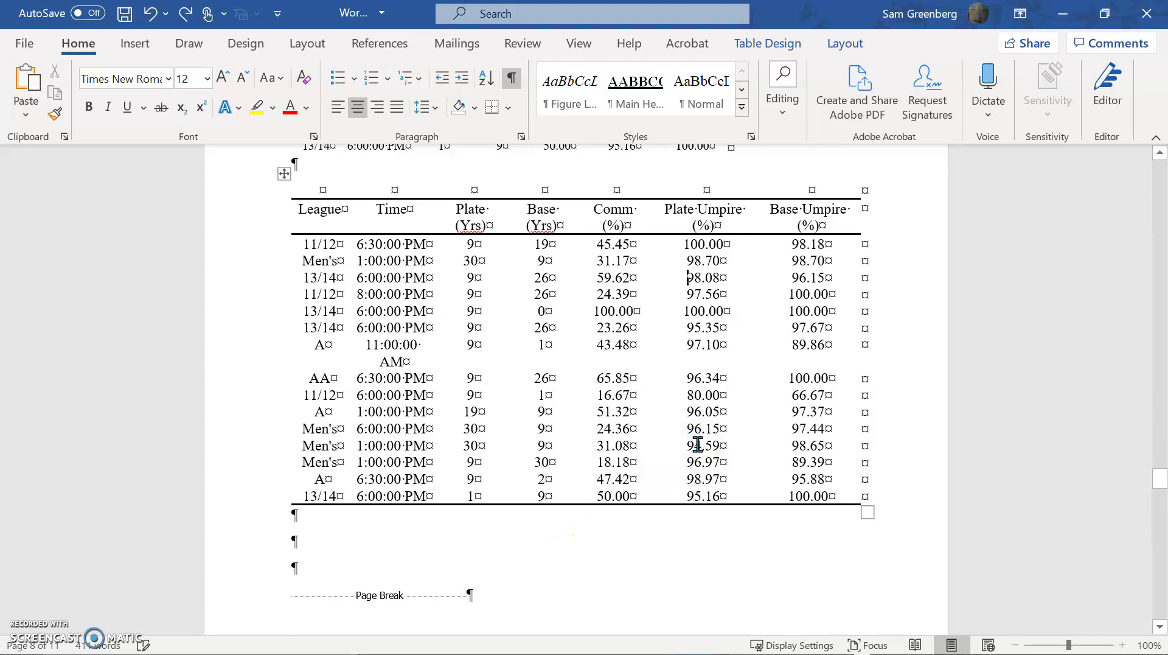
Enter "Table 1:" in the first cell of the new table's empty title row and "Regular Season" in the second.
{"action": "scroll", "coordinate": [535, 403], "scroll_direction": "up", "scroll_amount": 6}
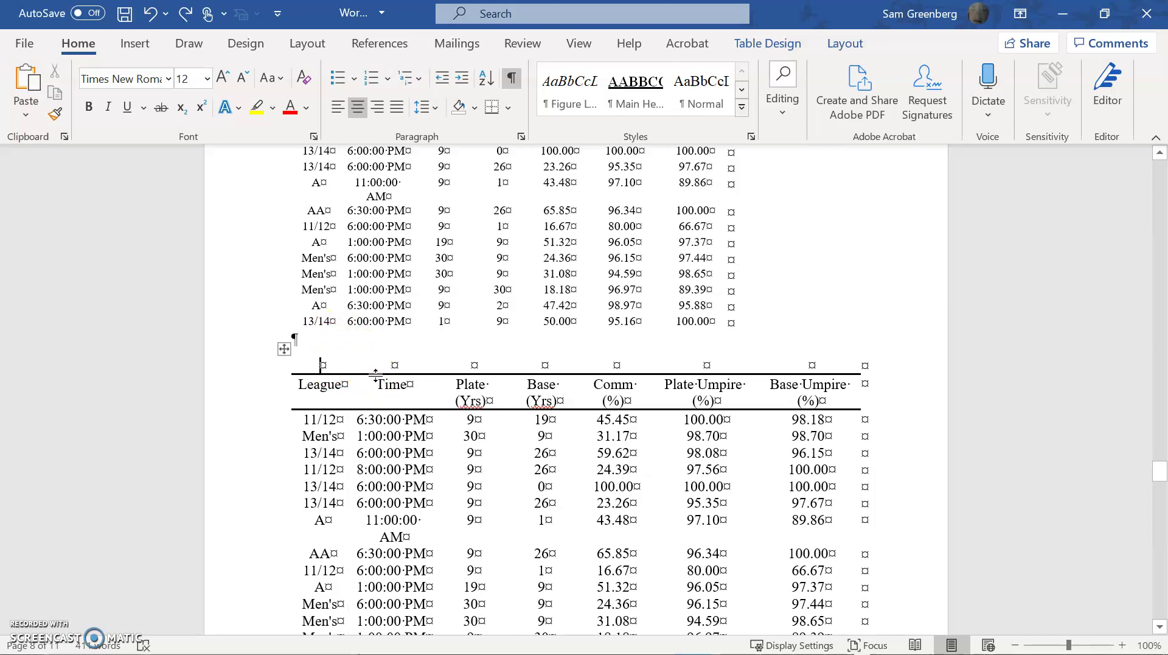
{"action": "type", "text": "Tabl"}
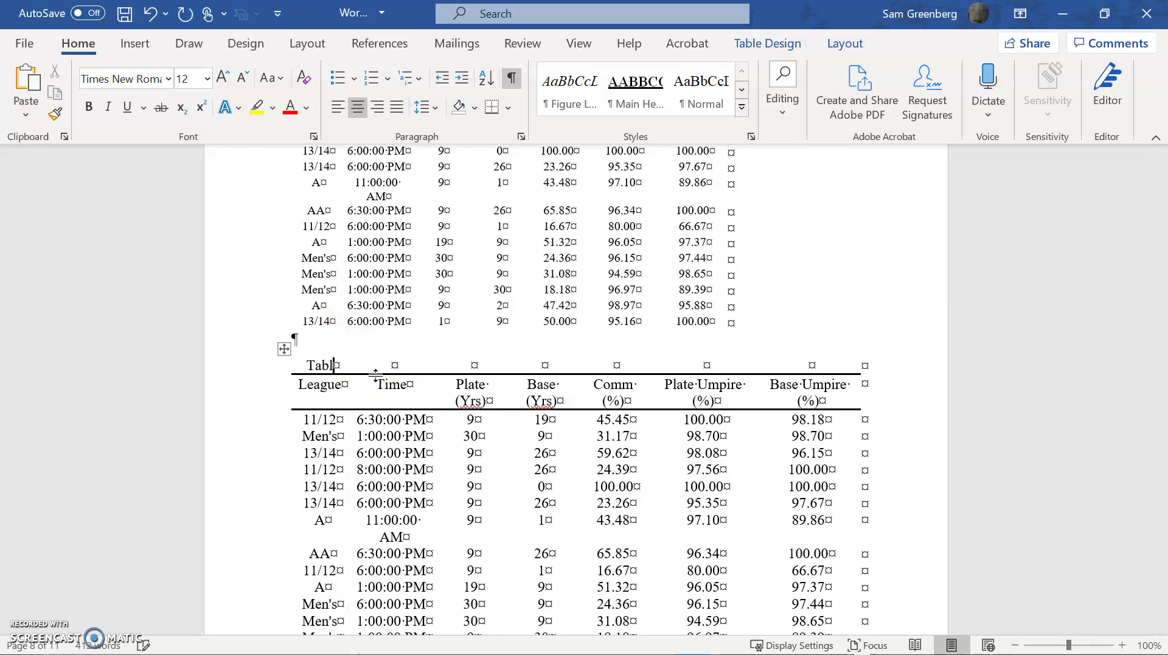
{"action": "type", "text": "e 1:"}
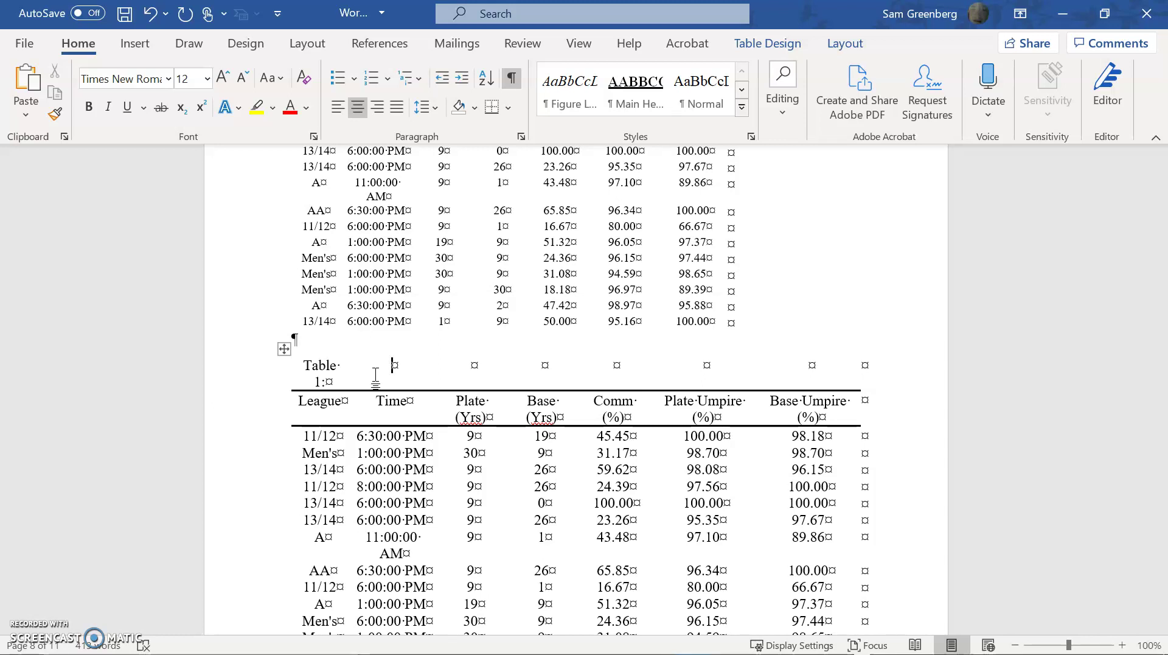
{"action": "type", "text": "ula"}
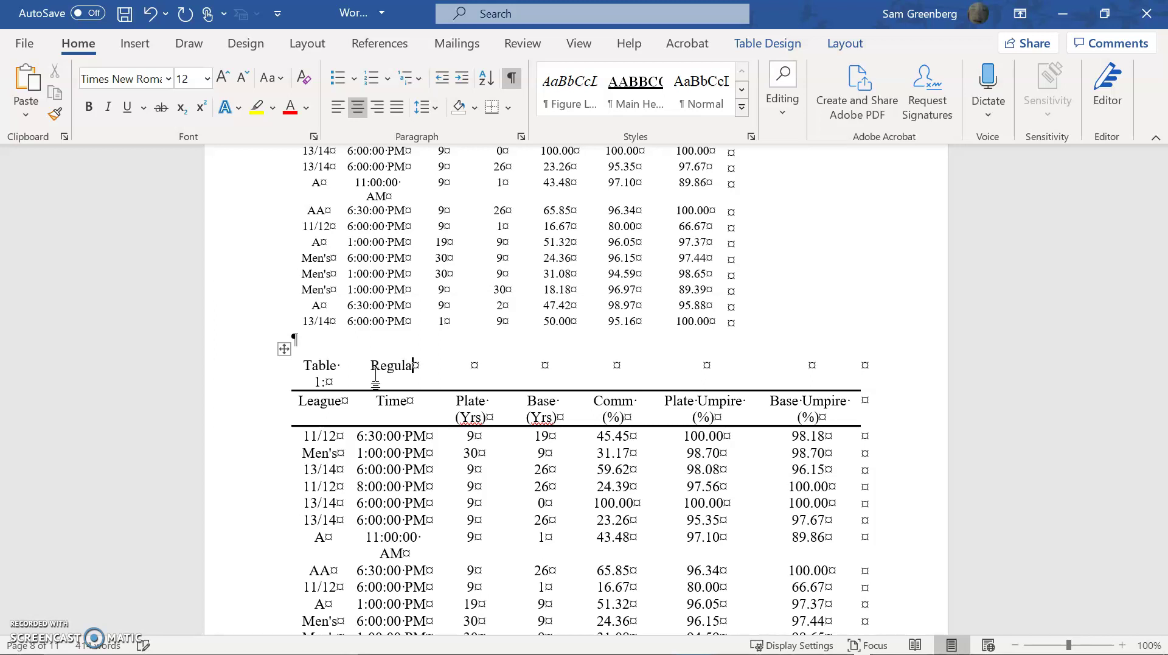
{"action": "type", "text": "r Season"}
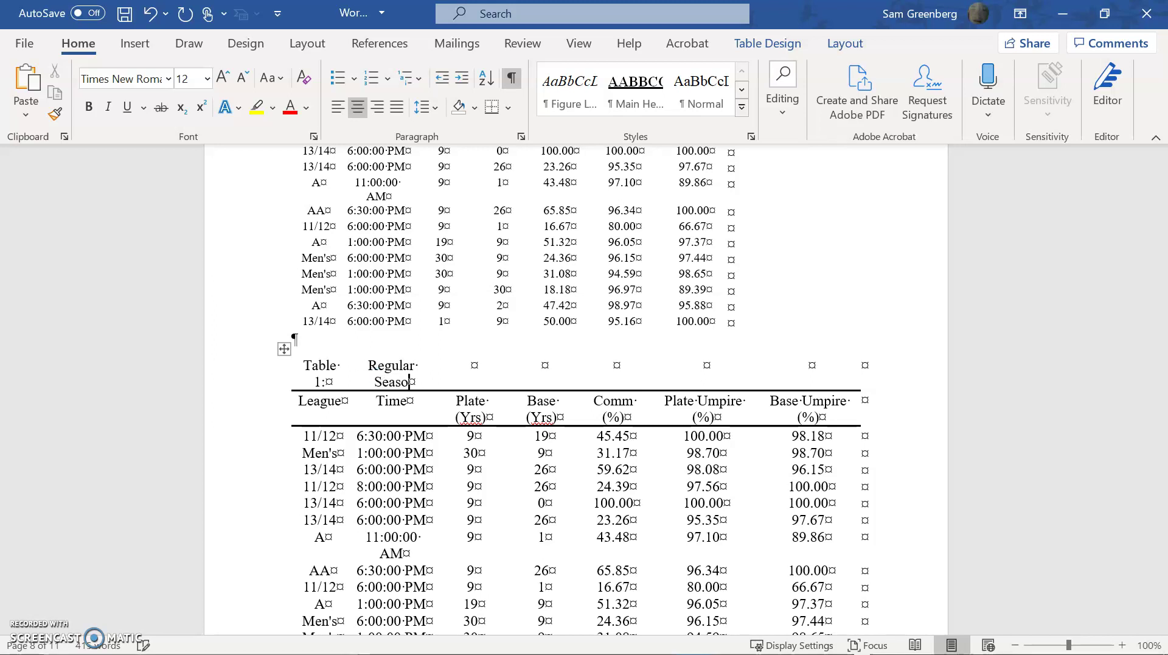
Merge the title row's cells from "Regular Season" through the last column into one cell.
{"action": "left_click", "coordinate": [368, 365]}
{"action": "left_click_drag", "start_coordinate": [368, 365], "coordinate": [810, 386]}
{"action": "left_click", "coordinate": [756, 44]}
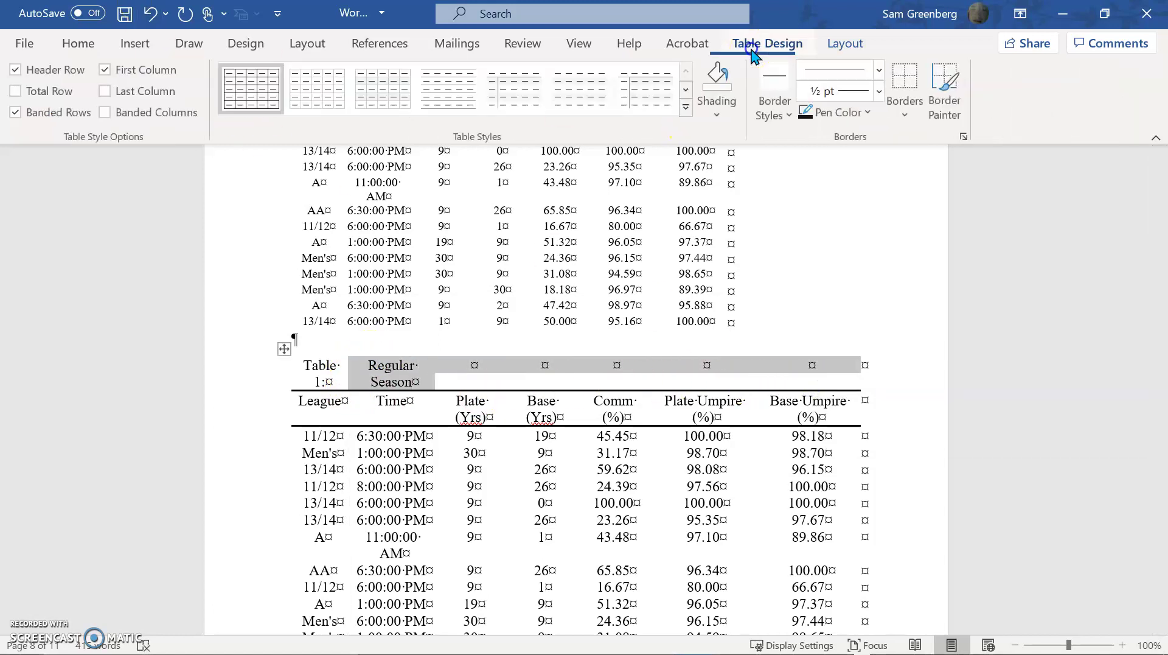
{"action": "left_click", "coordinate": [836, 43]}
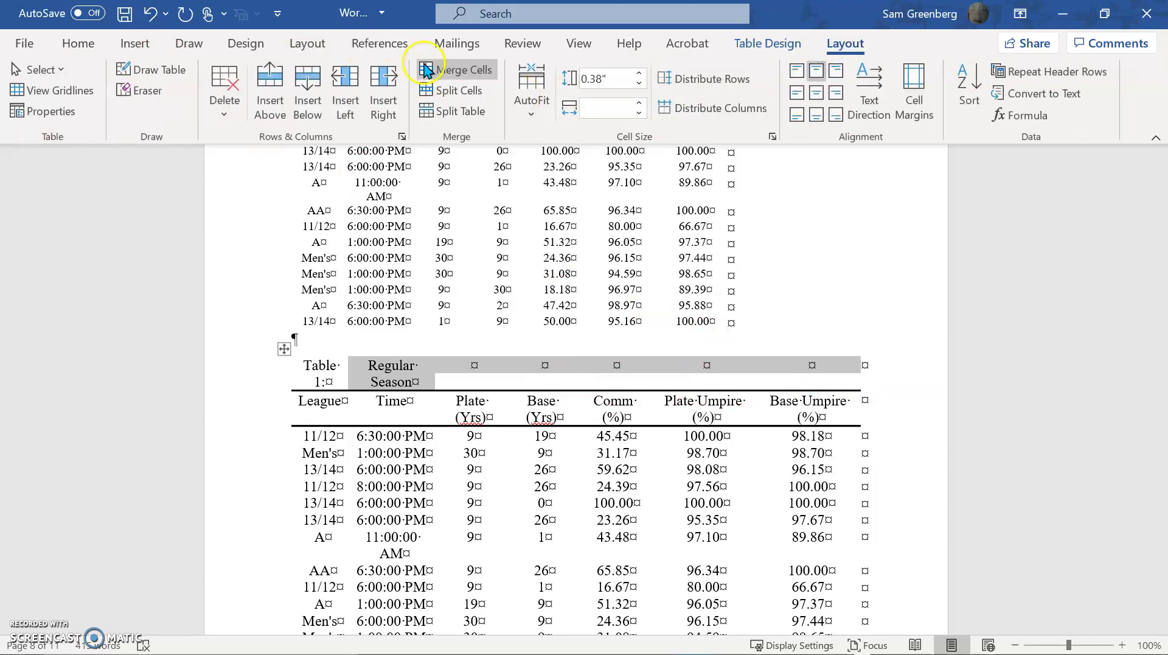
{"action": "left_click", "coordinate": [472, 73]}
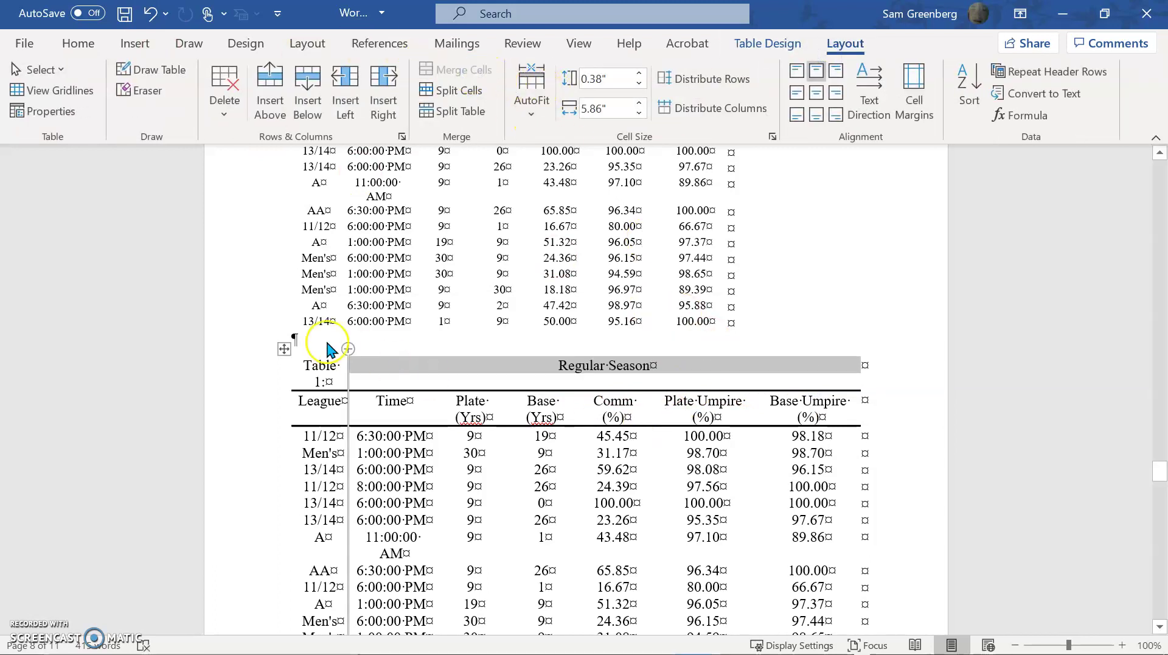
Try moving the boundary between the "Table 1:" cell and the merged title cell, and undo the change.
{"action": "left_click_drag", "start_coordinate": [309, 366], "coordinate": [367, 370]}
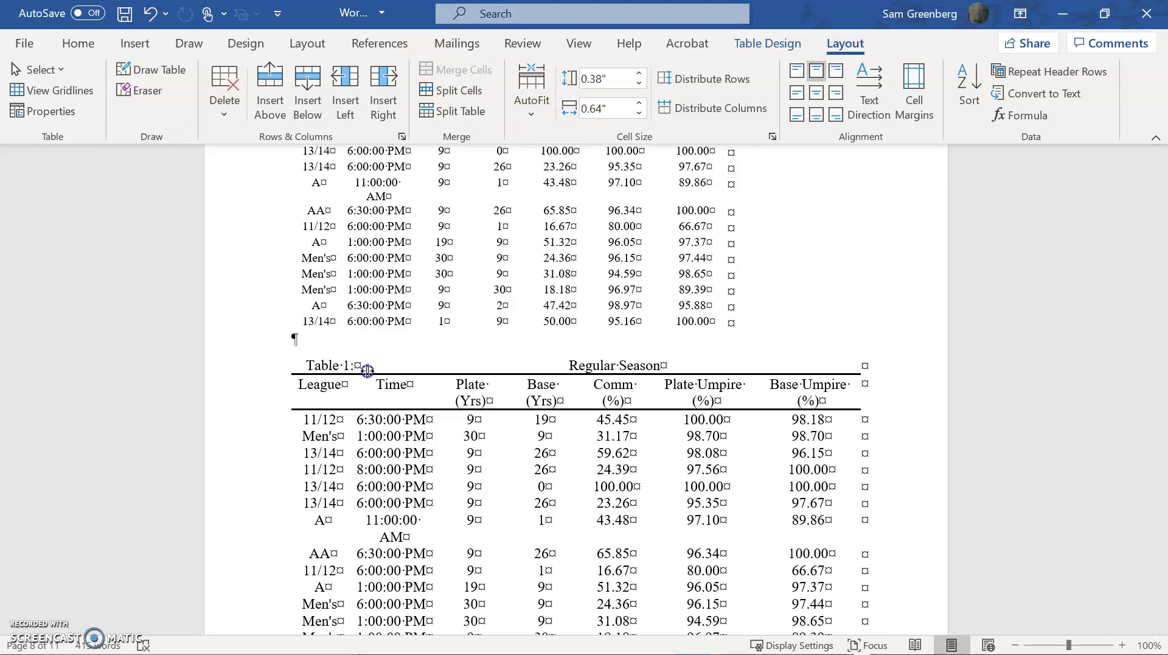
{"action": "key", "text": "ctrl+z"}
{"action": "left_click", "coordinate": [428, 418]}
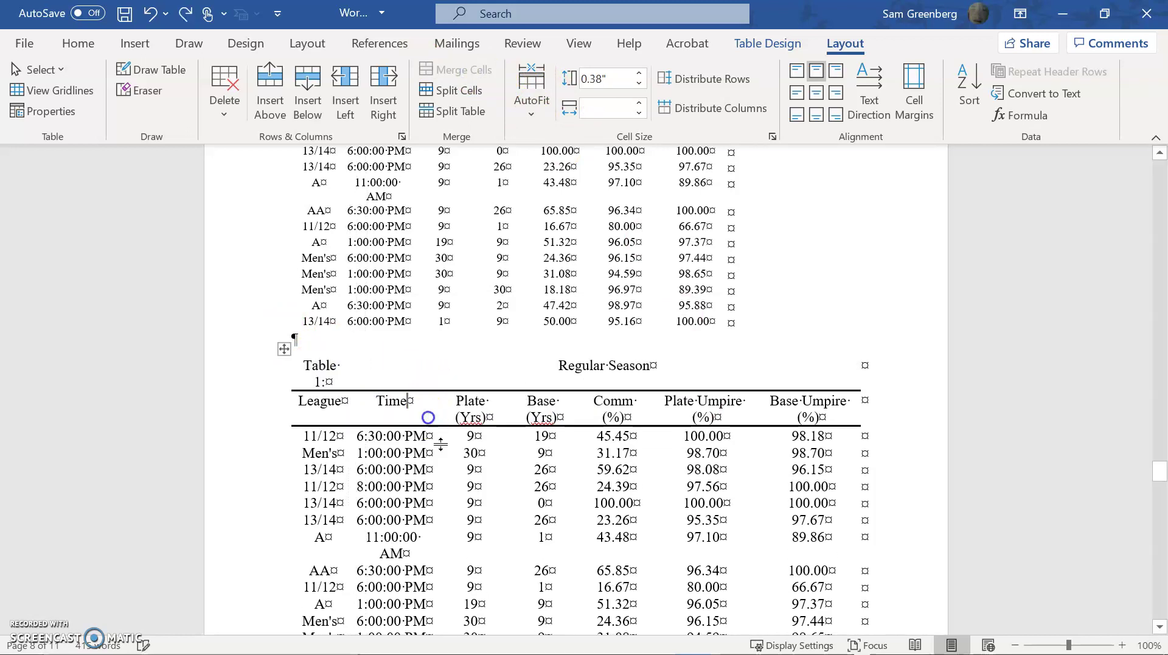
{"action": "left_click", "coordinate": [346, 373]}
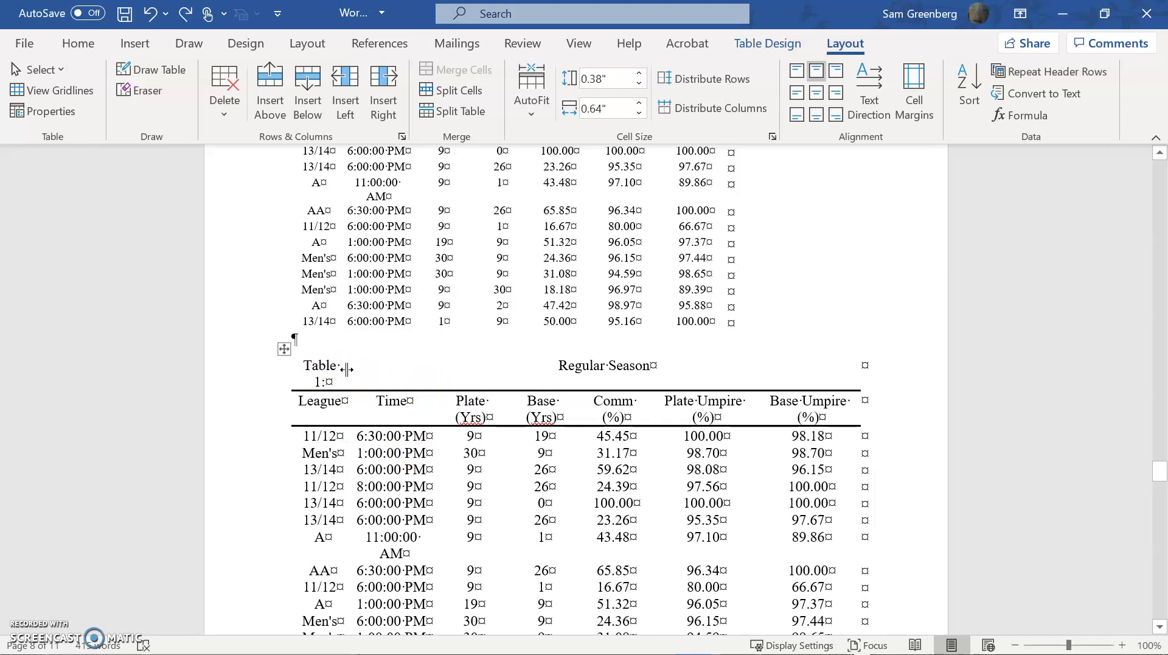
{"action": "left_click_drag", "start_coordinate": [347, 368], "coordinate": [631, 399]}
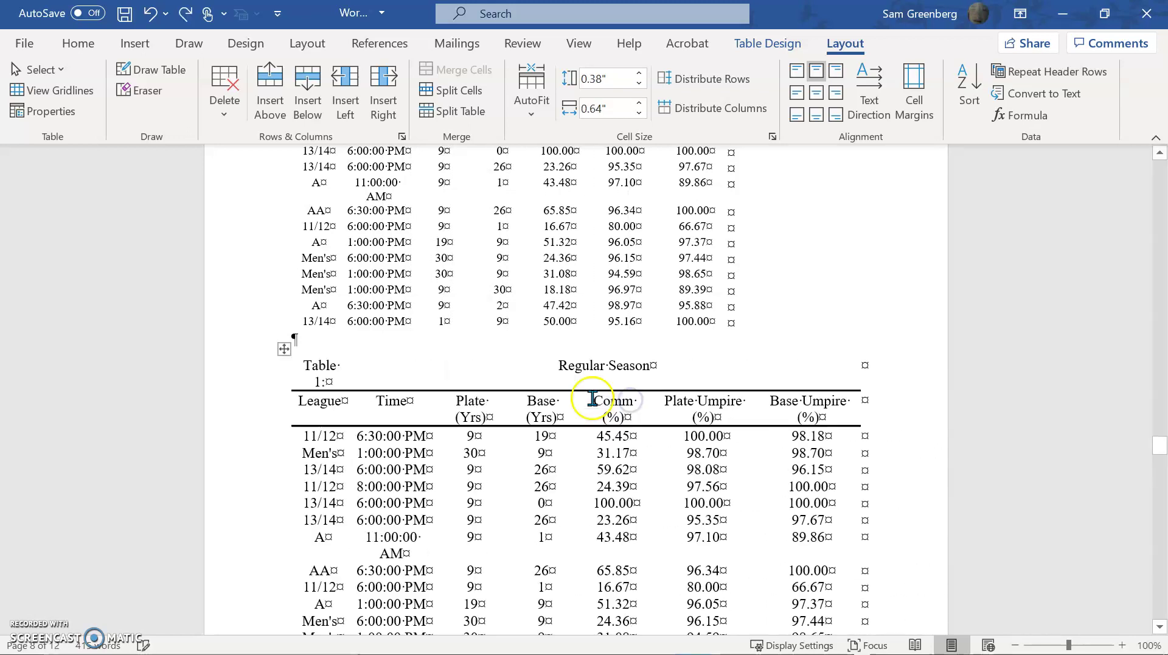
Widen only the "Table 1:" cell so its label fits on one line, and left-align the "Regular Season" title.
{"action": "double_click", "coordinate": [328, 368]}
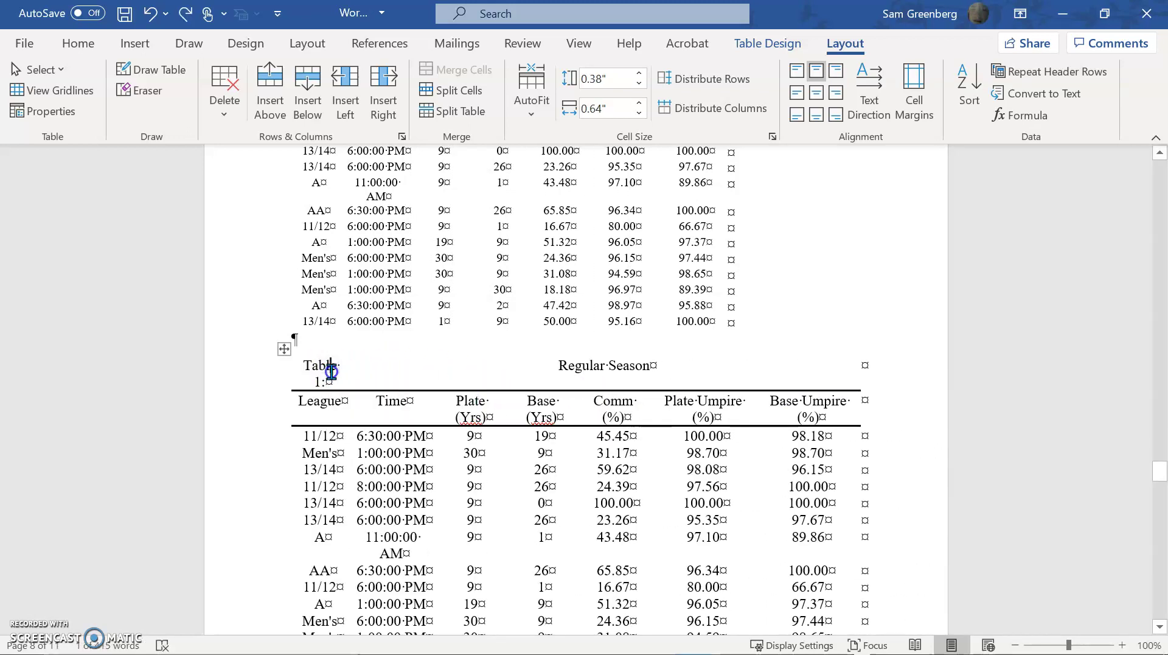
{"action": "left_click", "coordinate": [309, 378]}
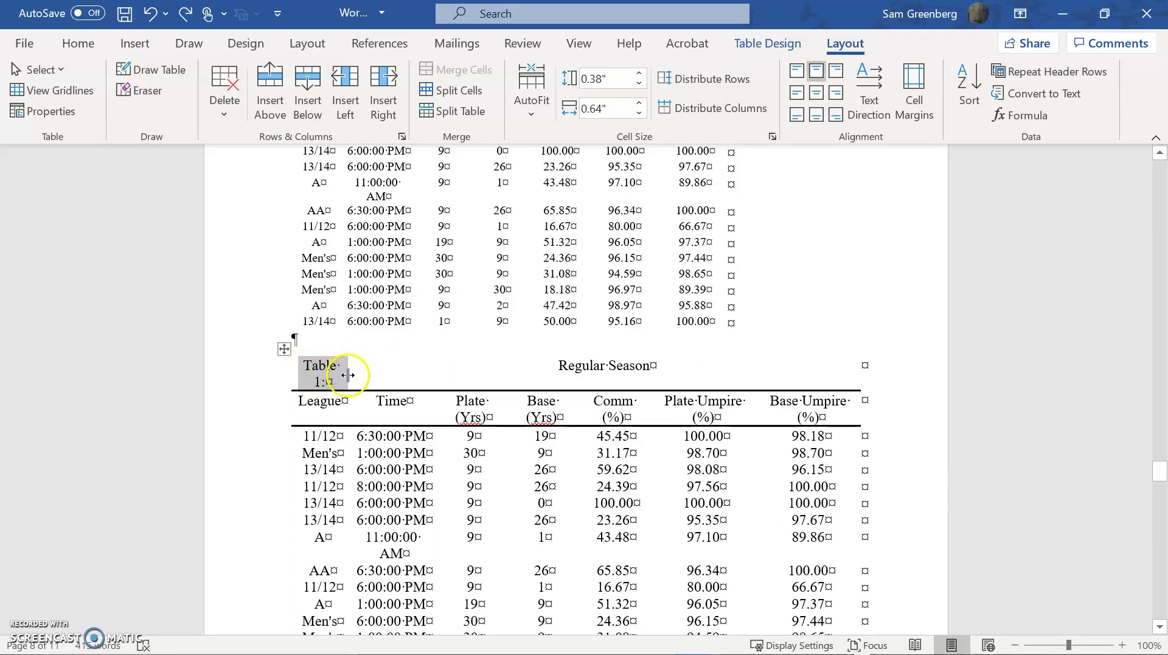
{"action": "double_click", "coordinate": [346, 376]}
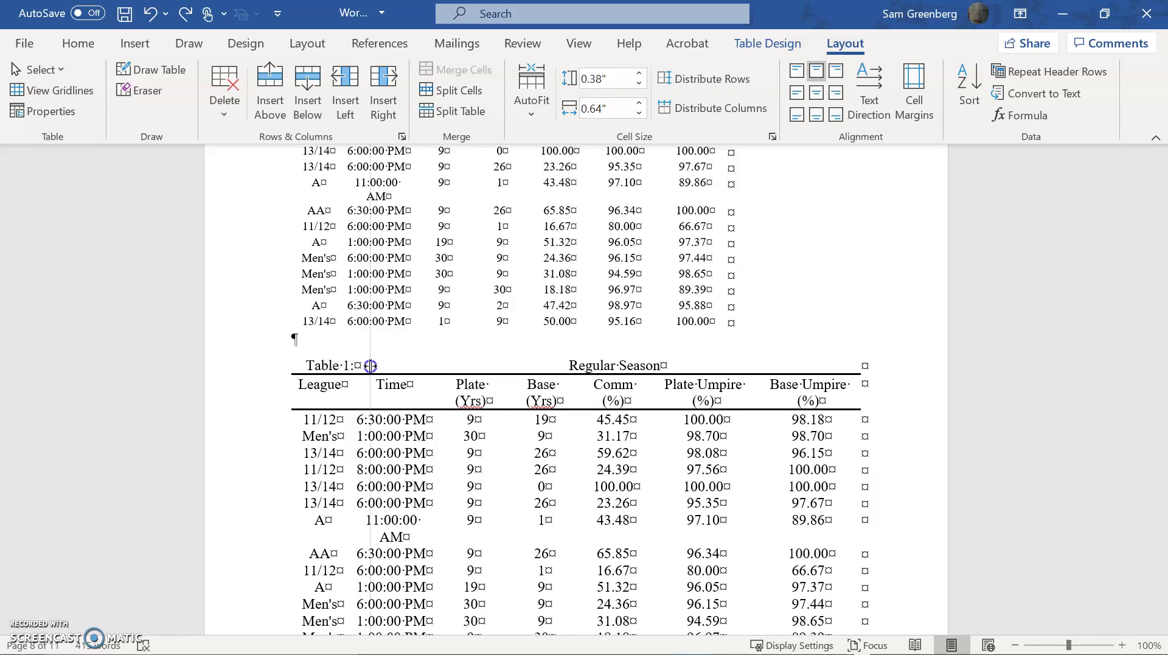
{"action": "left_click", "coordinate": [565, 363]}
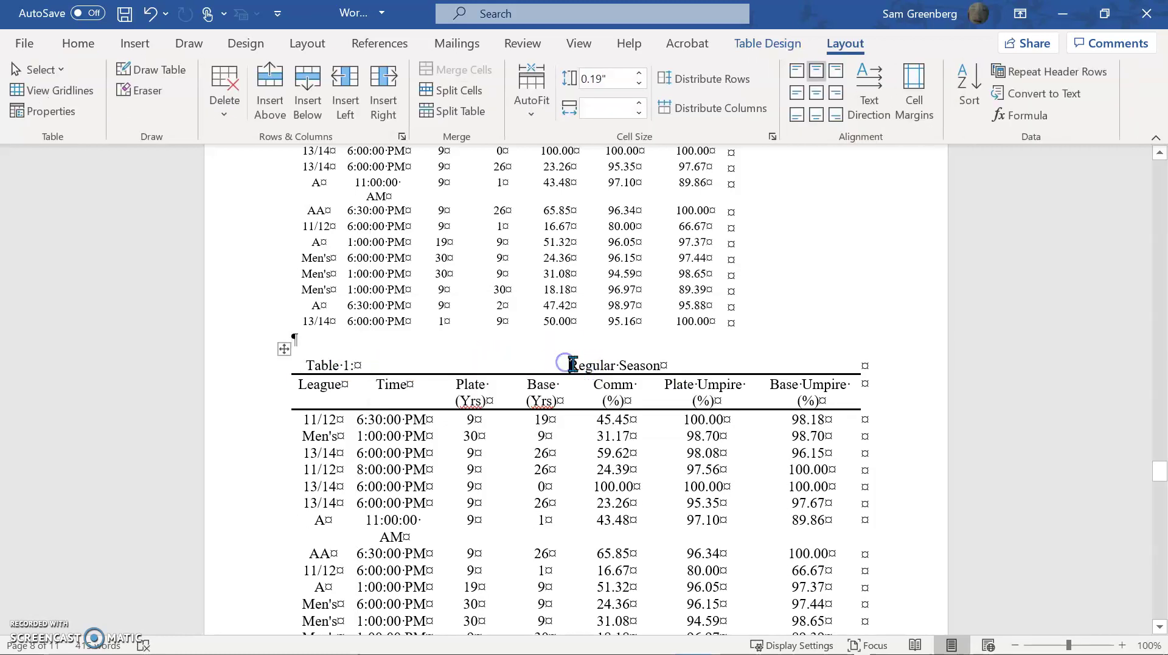
{"action": "key", "text": "ctrl+l"}
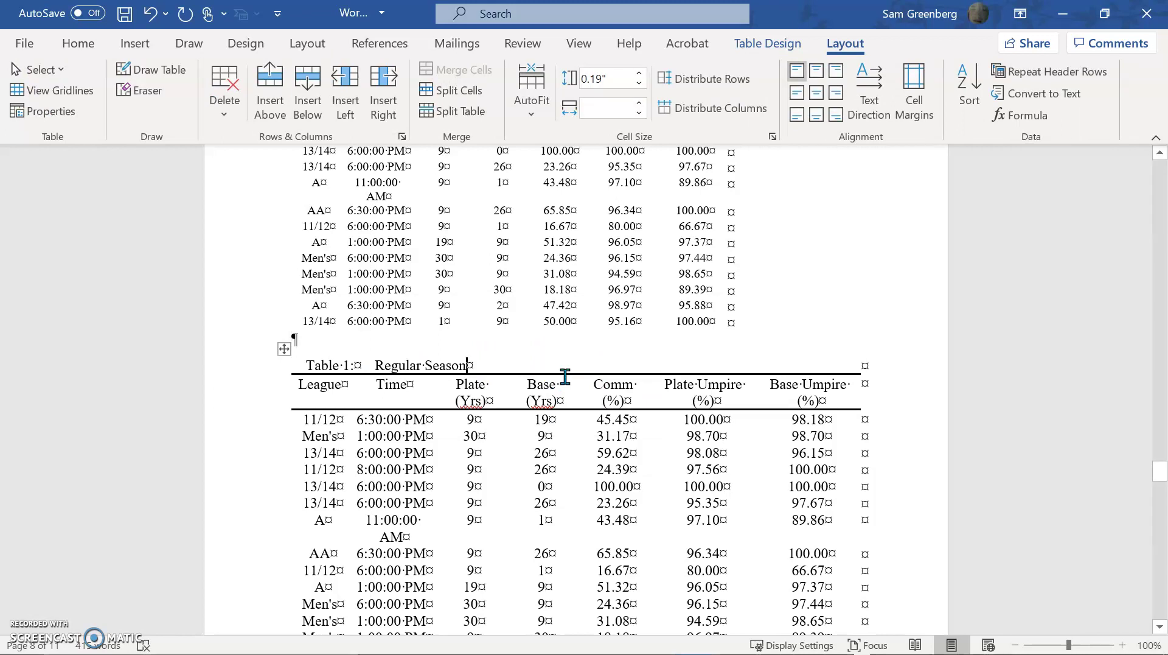
Undo the title row's alignment, width, merge and text edits, back to the empty, unmerged row.
{"action": "key", "text": "ctrl+z"}
{"action": "key", "text": "ctrl+z"}
{"action": "key", "text": "ctrl+z"}
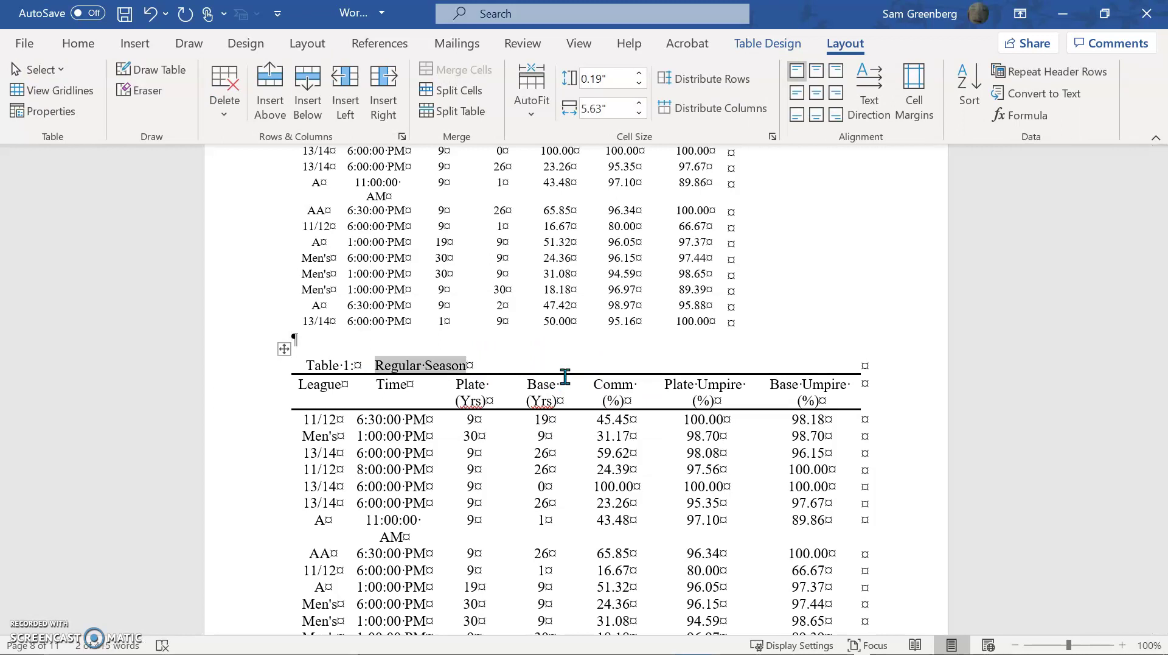
{"action": "key", "text": "ctrl+z"}
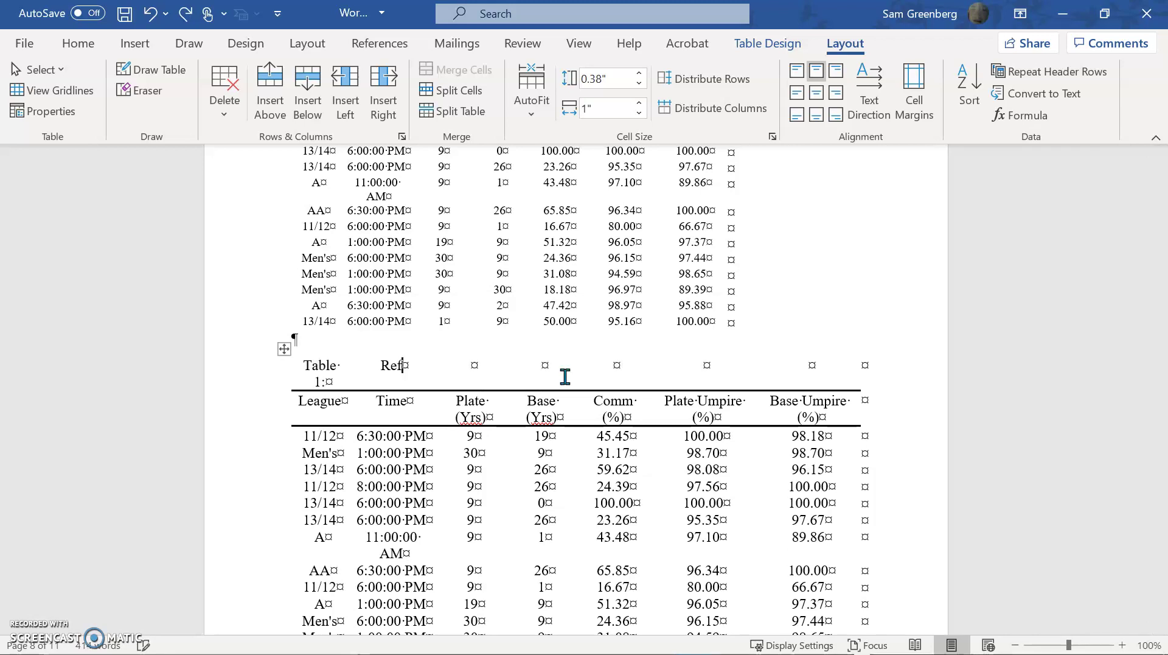
{"action": "key", "text": "ctrl+z"}
{"action": "key", "text": "ctrl+z"}
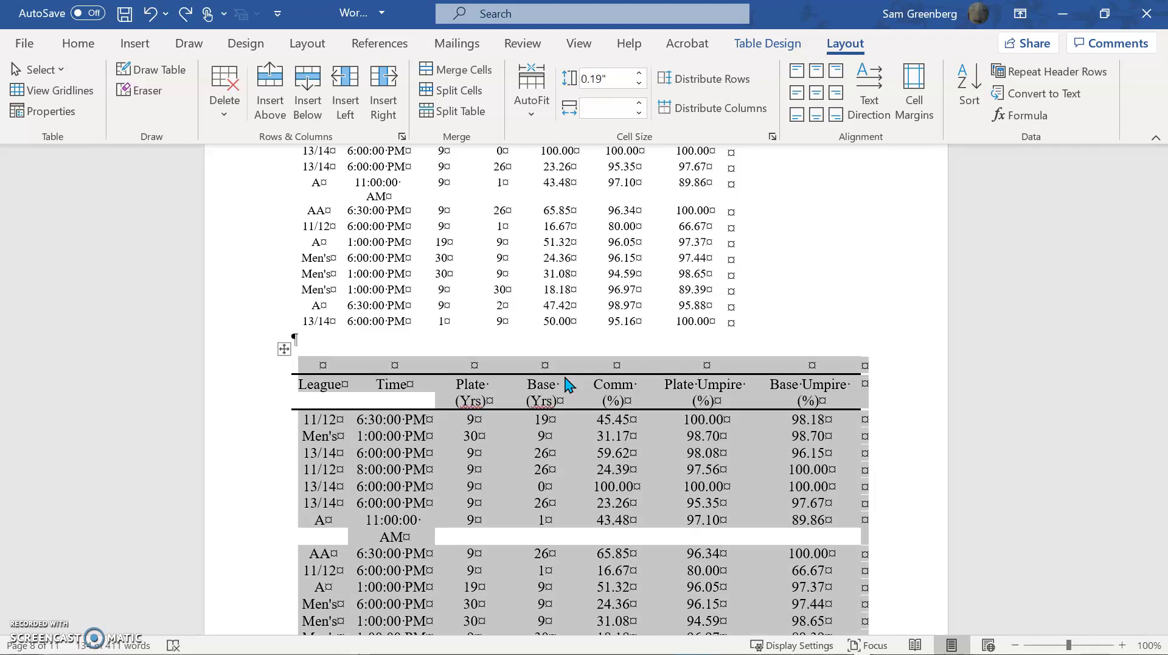
Enter "Table 1: Regular Season" in the first cell of the empty title row.
{"action": "left_click", "coordinate": [309, 367]}
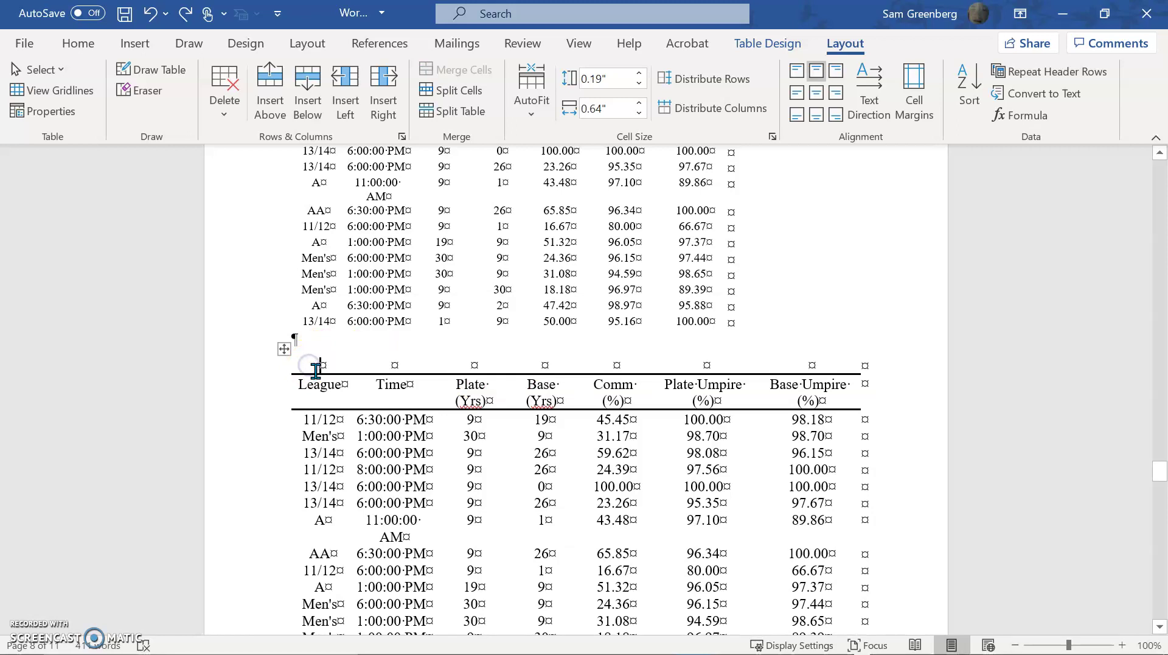
{"action": "type", "text": "Table 1:"}
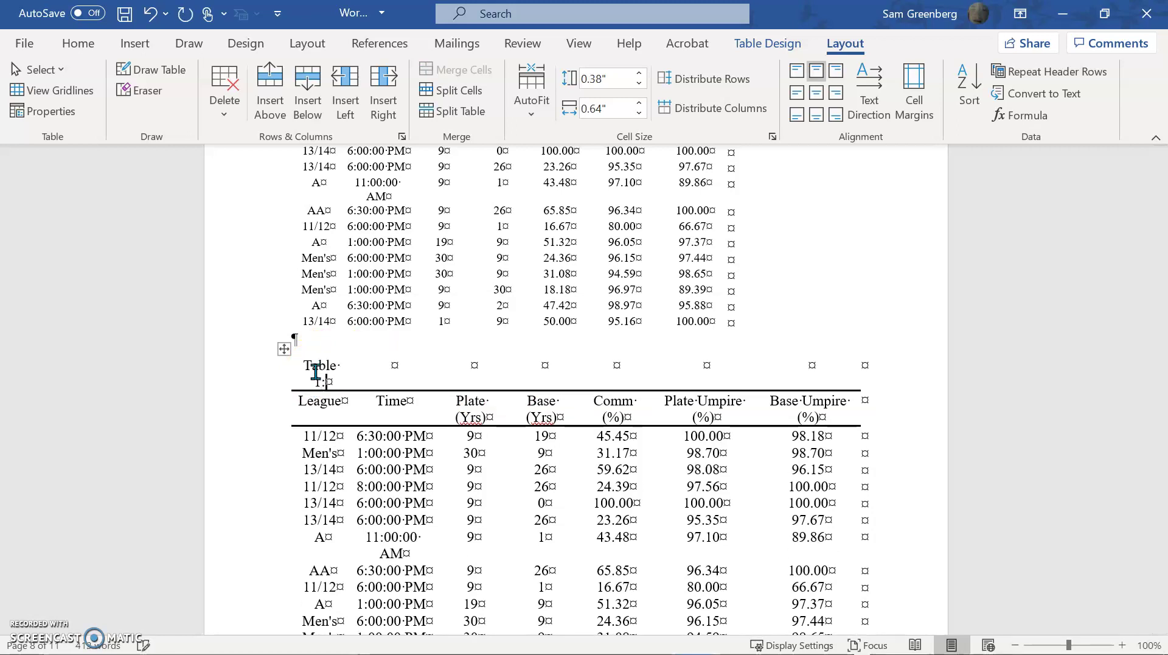
{"action": "type", "text": " Regular Seaso"}
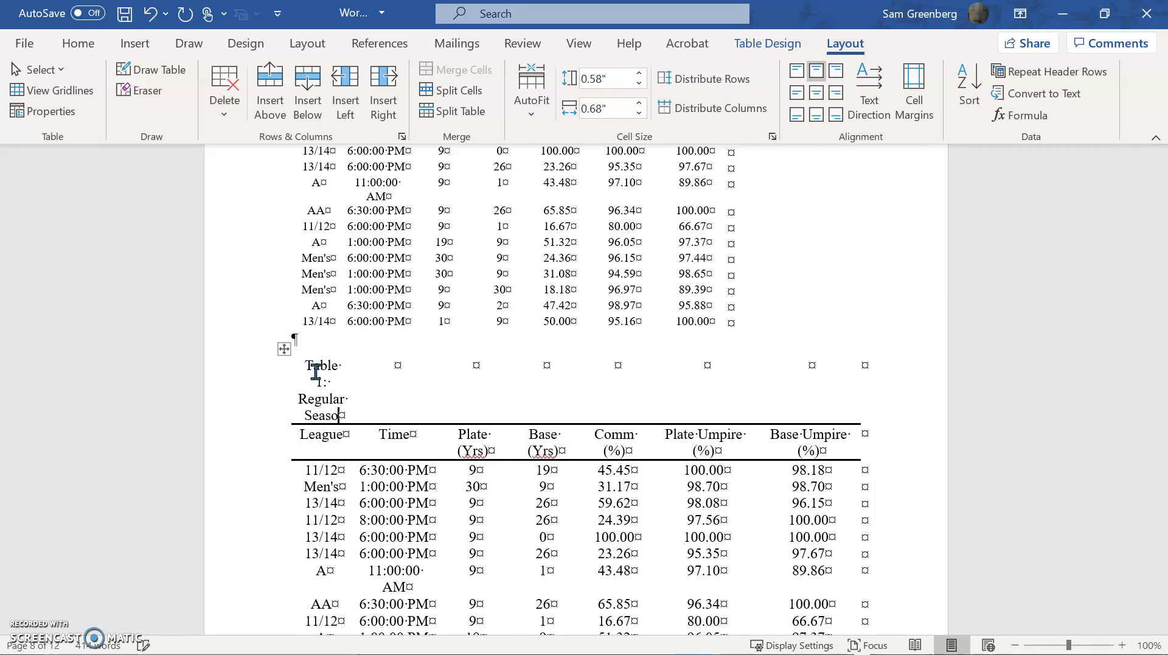
{"action": "type", "text": "n"}
Merge all seven cells of the title row into one cell spanning the table.
{"action": "key", "text": "shift+Right"}
{"action": "key", "text": "shift+Right"}
{"action": "key", "text": "shift+Right"}
{"action": "key", "text": "shift+Right"}
{"action": "key", "text": "shift+Right"}
{"action": "key", "text": "shift+Right"}
{"action": "key", "text": "shift+Right"}
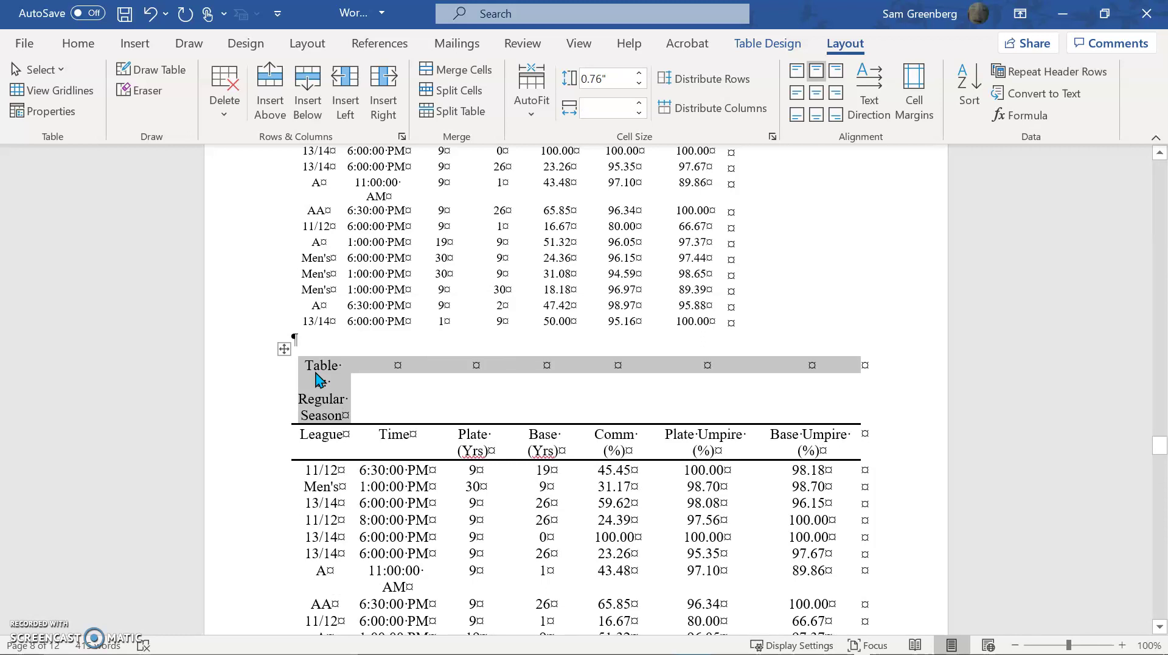
{"action": "left_click", "coordinate": [459, 69]}
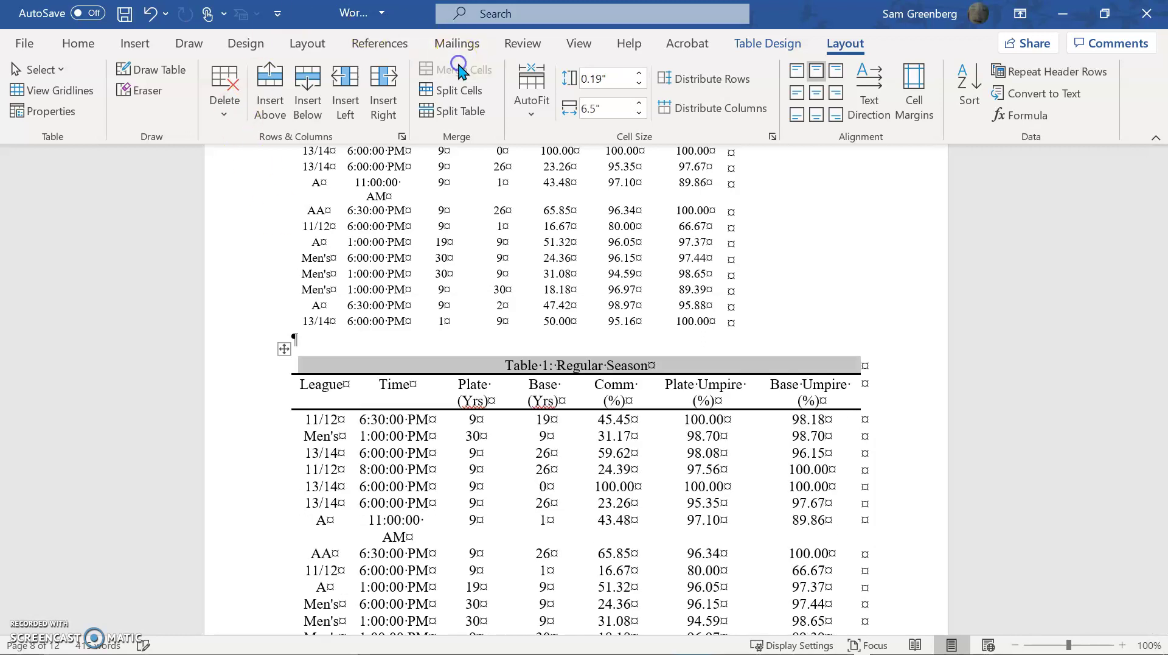
Apply the Table Label paragraph style to the merged title row.
{"action": "left_click", "coordinate": [85, 42]}
{"action": "left_click", "coordinate": [742, 107]}
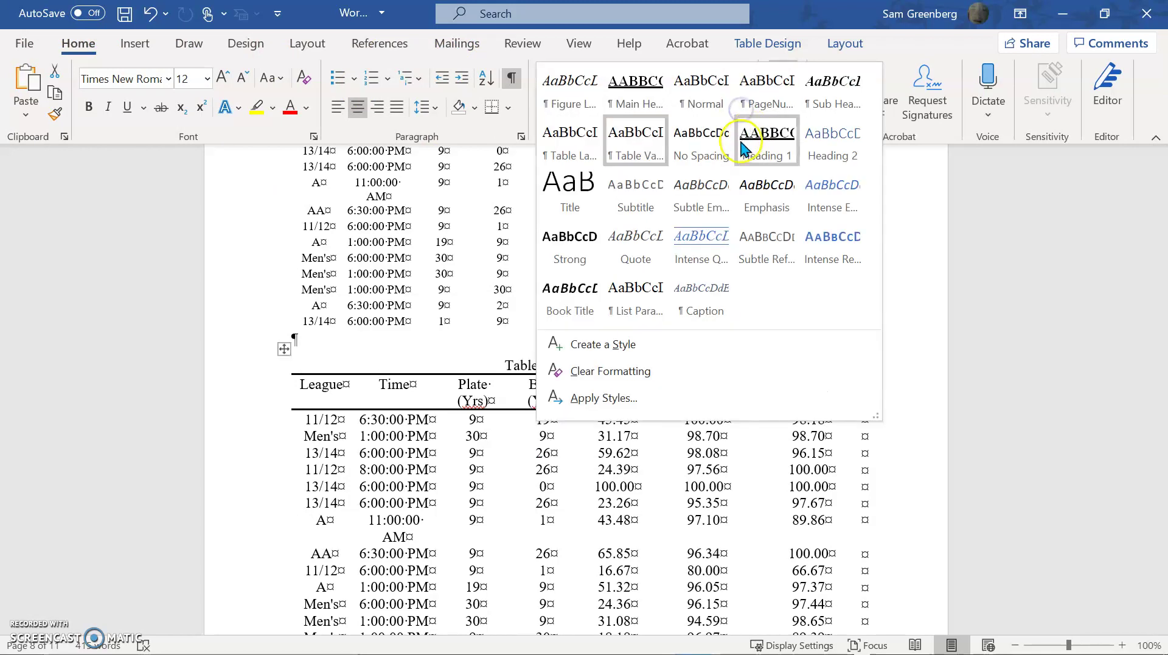
{"action": "left_click", "coordinate": [569, 144]}
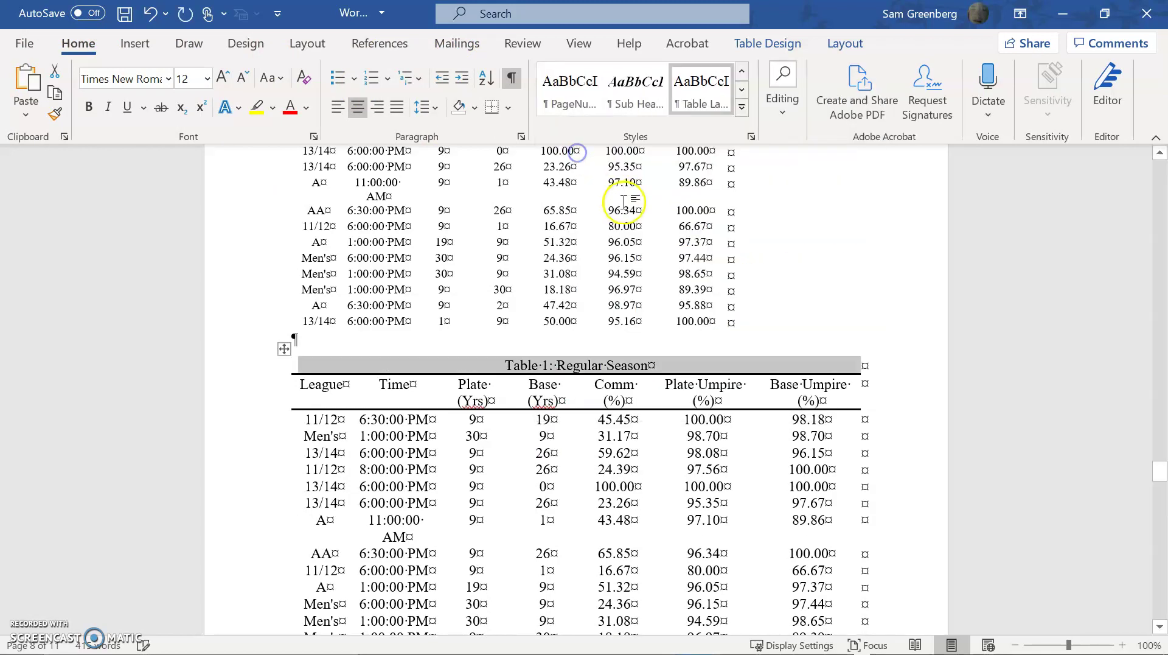
{"action": "left_click", "coordinate": [605, 367]}
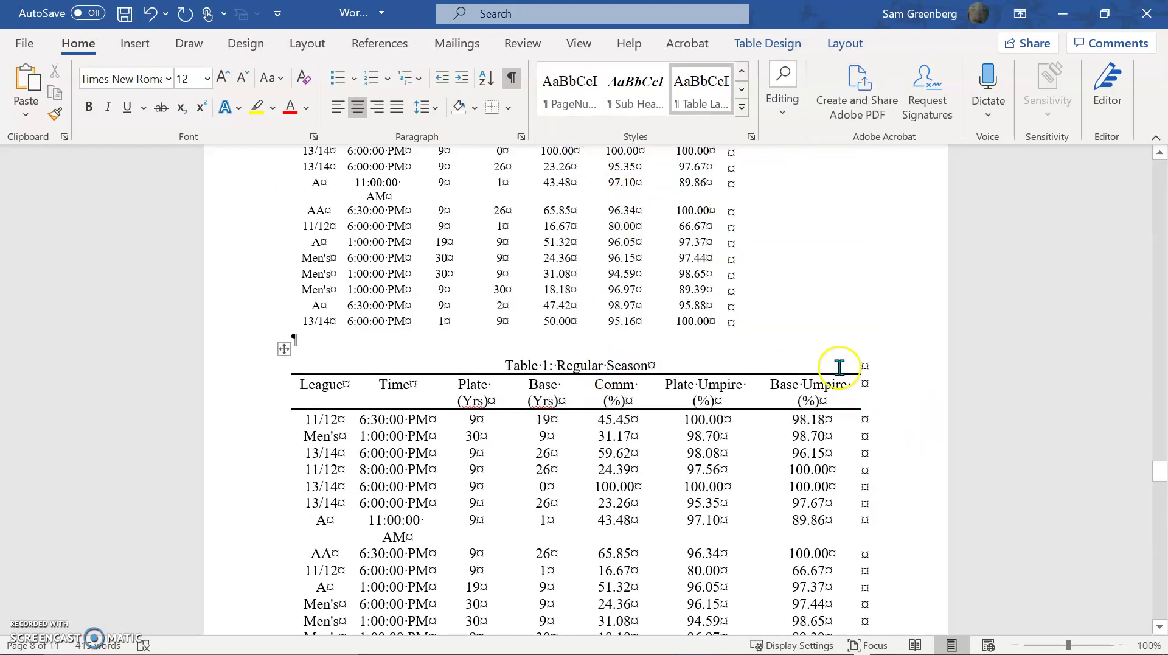
Check the whole table with formatting marks hidden, and show the marks again.
{"action": "scroll", "coordinate": [840, 371], "scroll_direction": "down", "scroll_amount": 3}
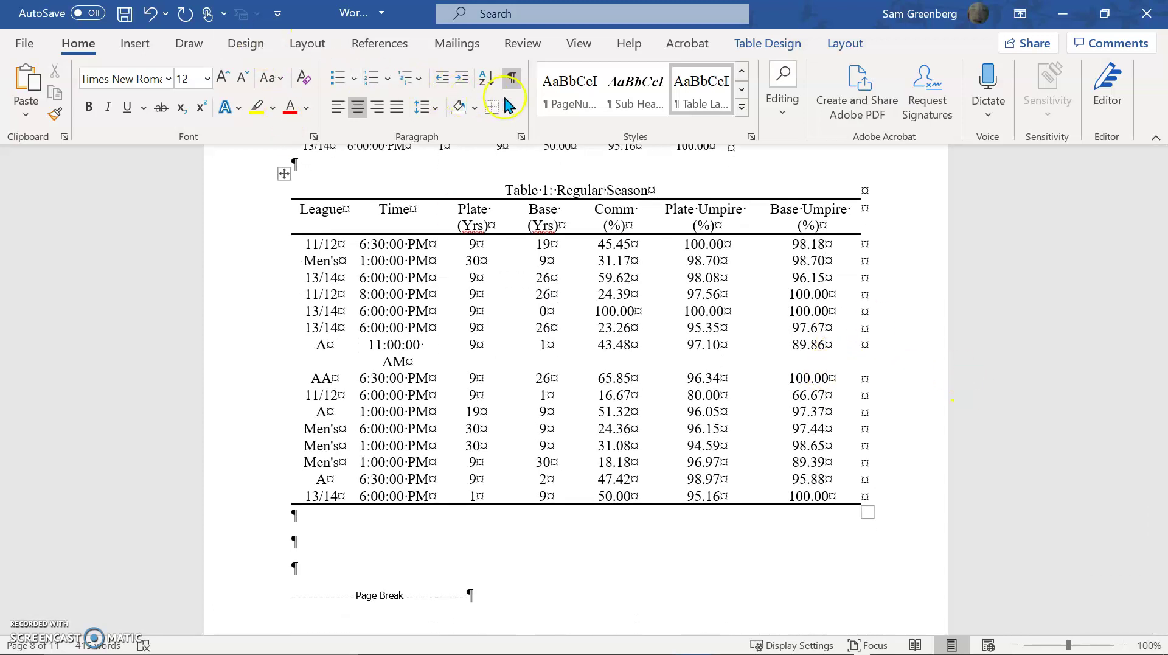
{"action": "left_click", "coordinate": [512, 78]}
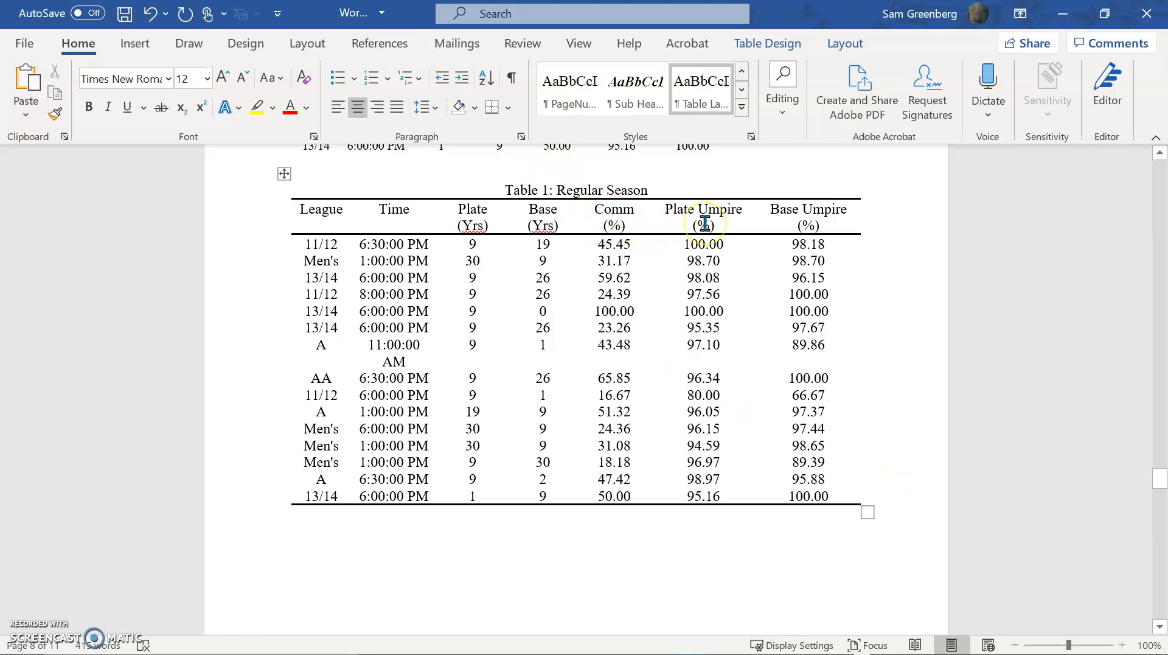
{"action": "left_click", "coordinate": [511, 77]}
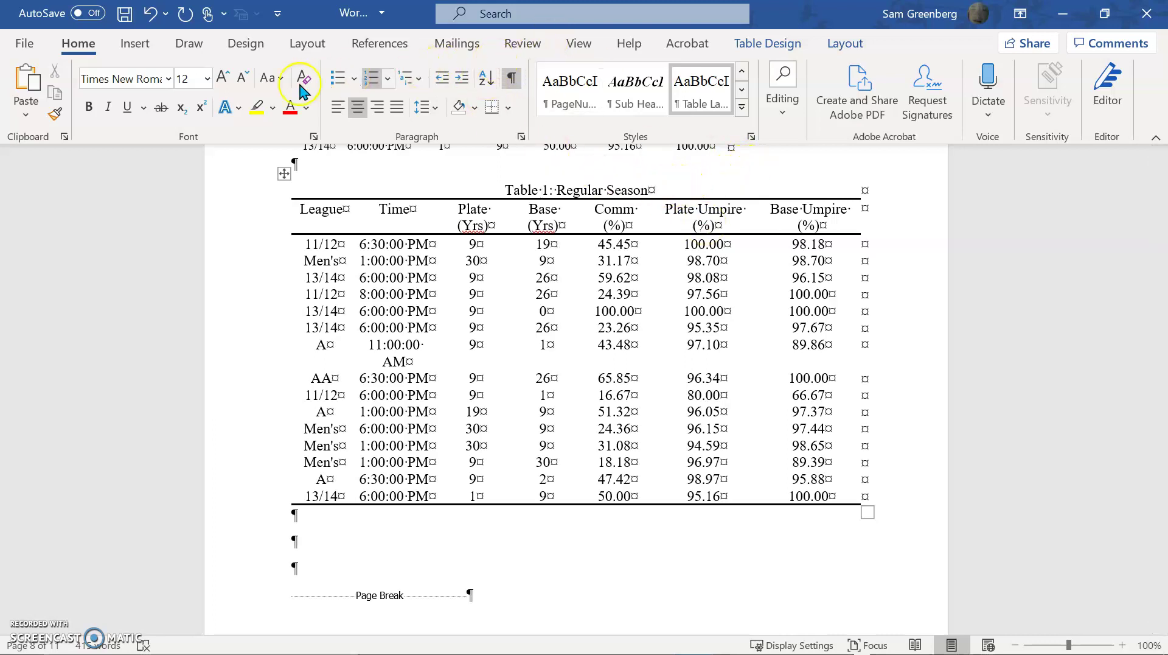
Delete the manually entered title text from the merged title cell.
{"action": "double_click", "coordinate": [660, 191]}
{"action": "key", "text": "ctrl+shift+Left"}
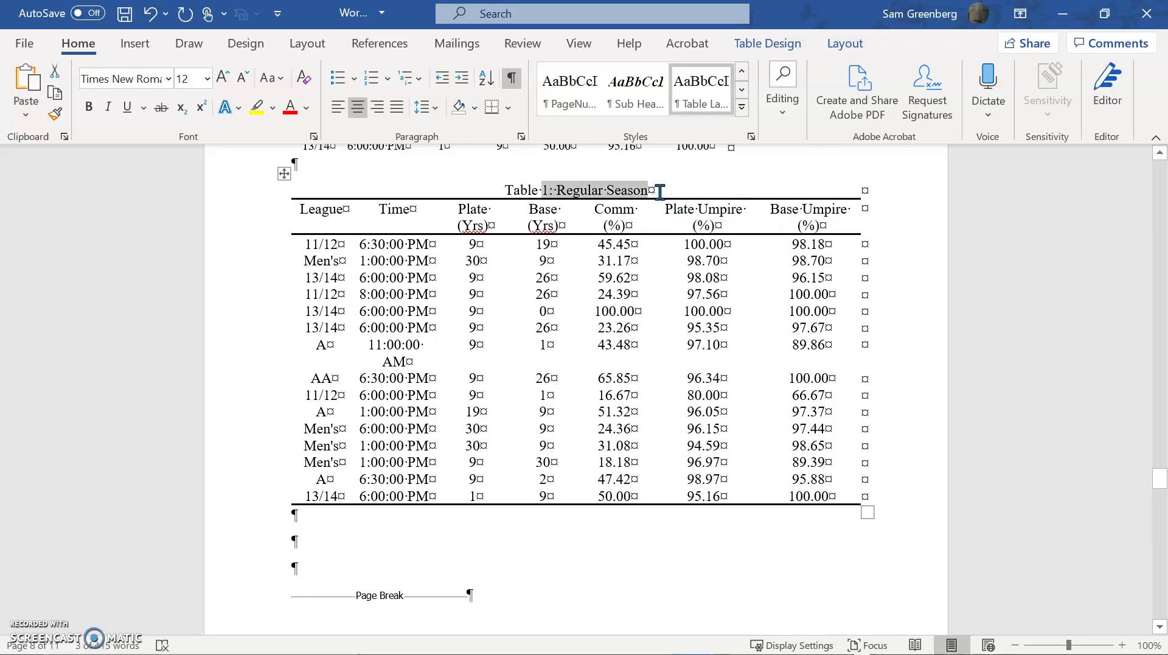
{"action": "key", "text": "Delete"}
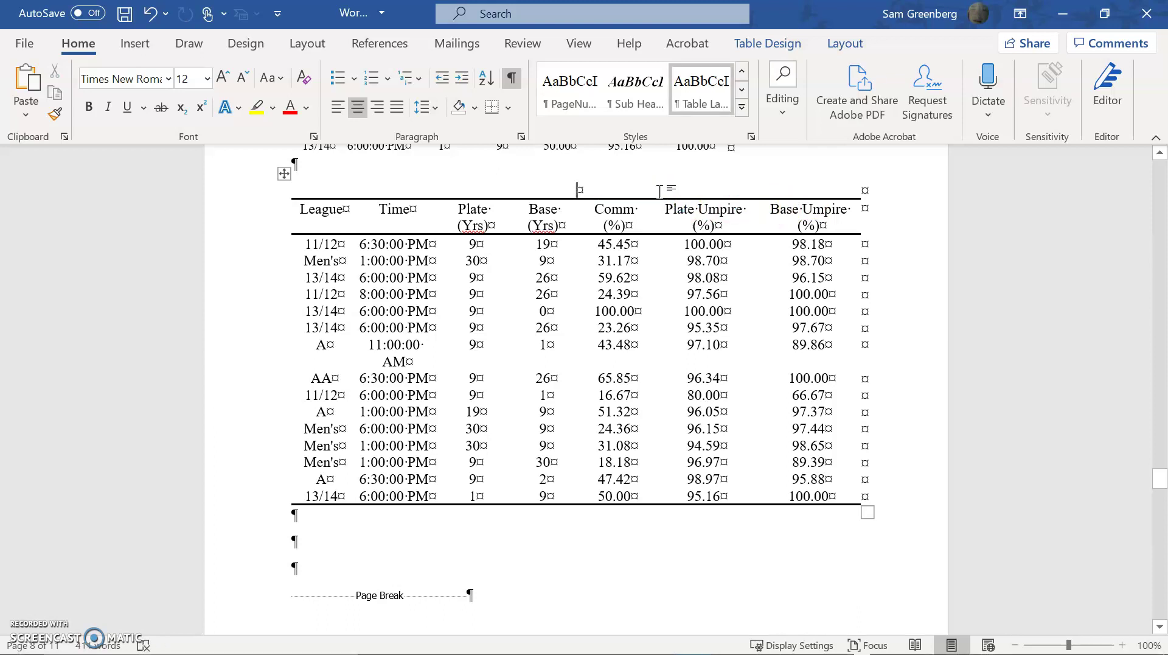
Insert a caption above the table with the Table label and the text "Table 1: Regular Season".
{"action": "key", "text": "alt"}
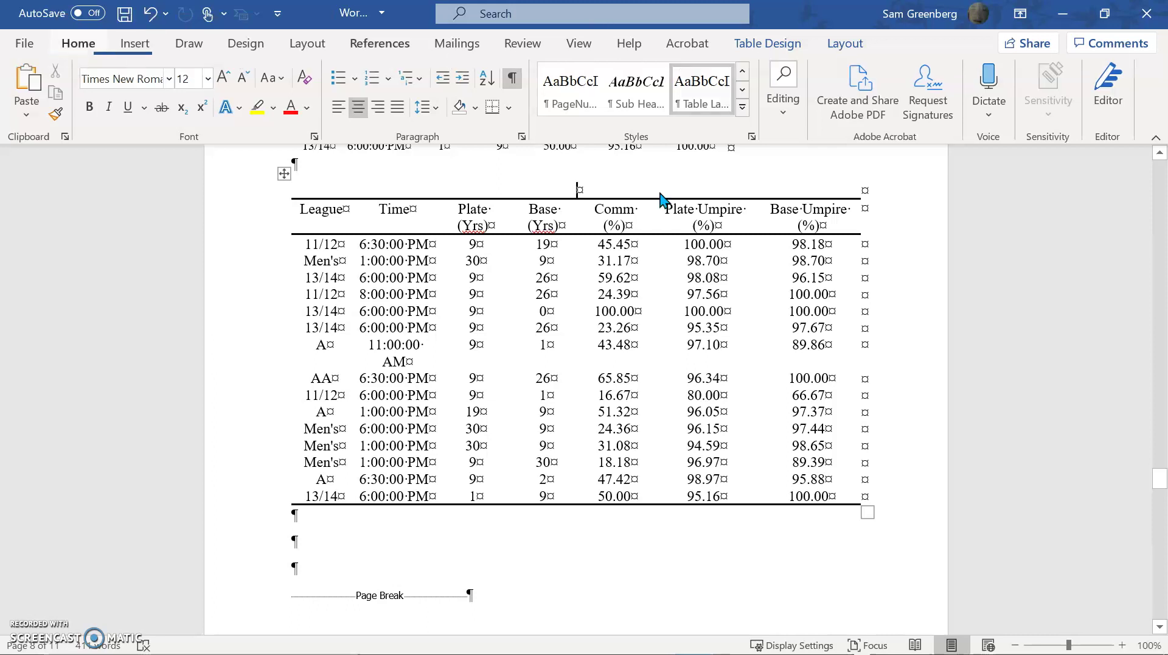
{"action": "key", "text": "s"}
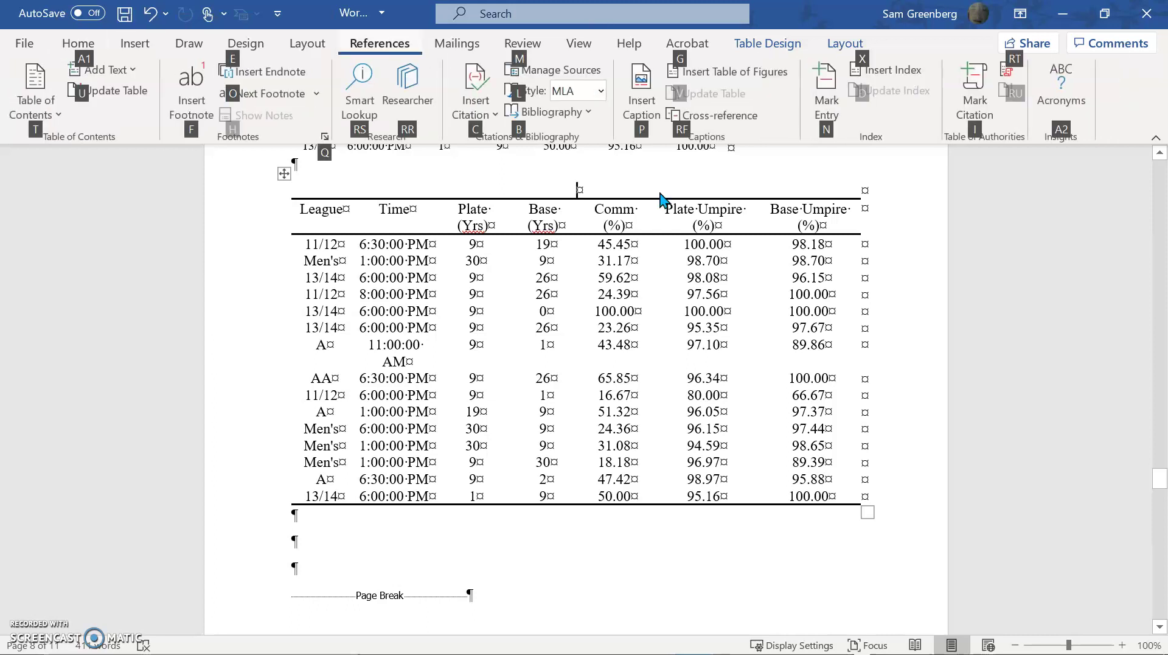
{"action": "key", "text": "p"}
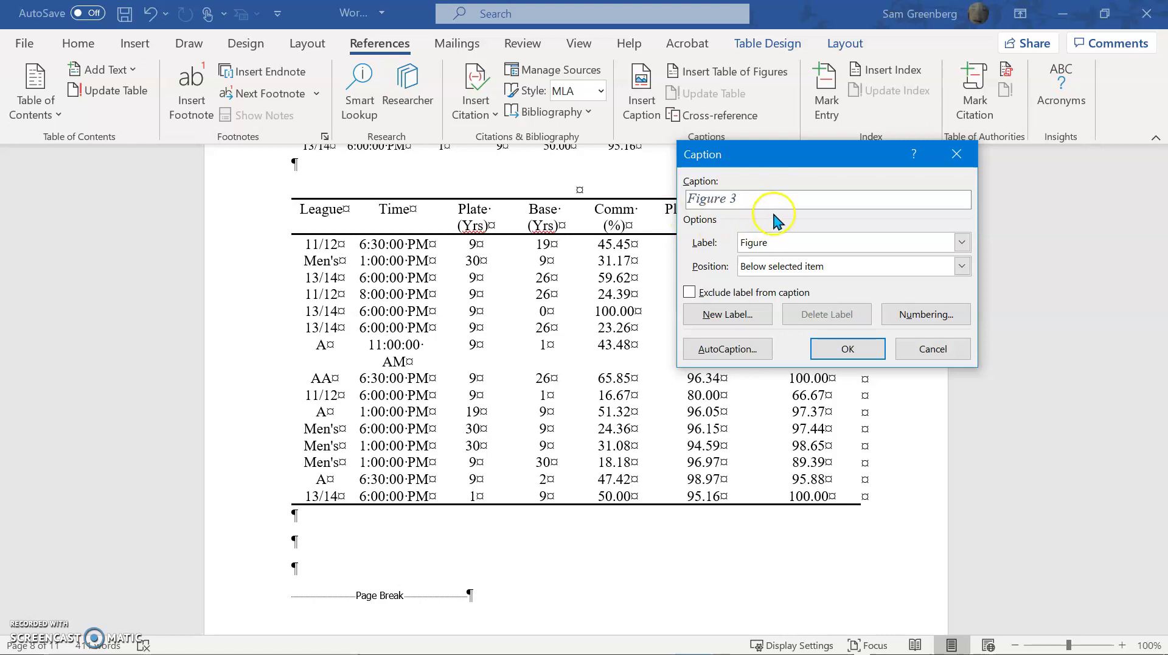
{"action": "left_click", "coordinate": [798, 239]}
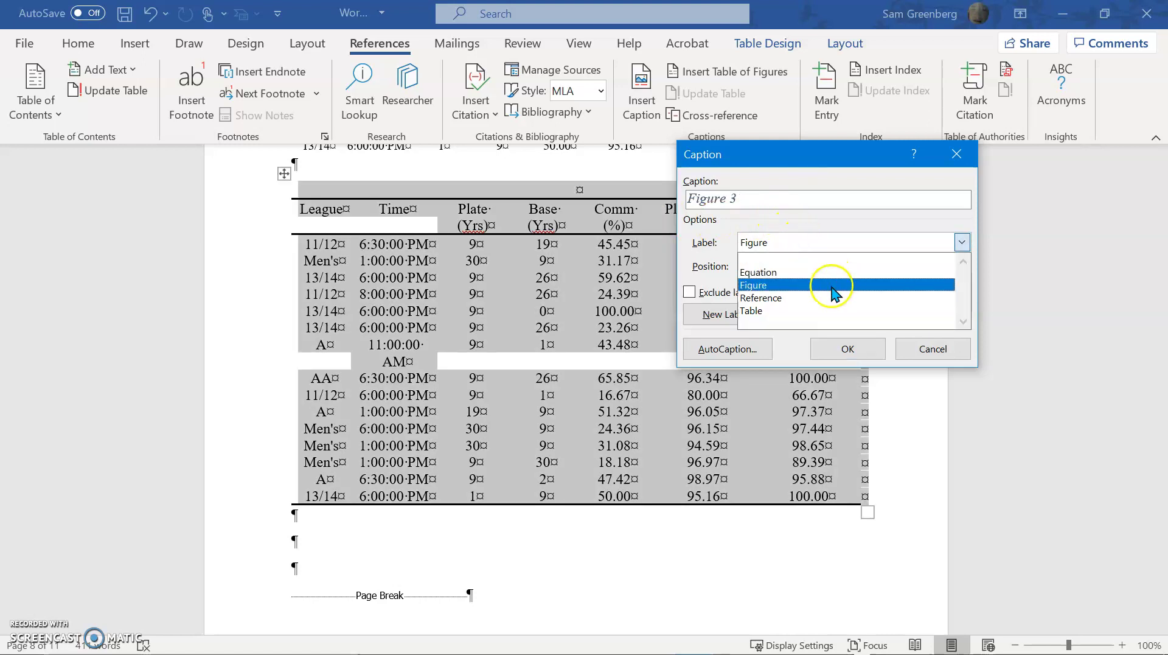
{"action": "left_click", "coordinate": [803, 311]}
{"action": "left_click", "coordinate": [750, 196]}
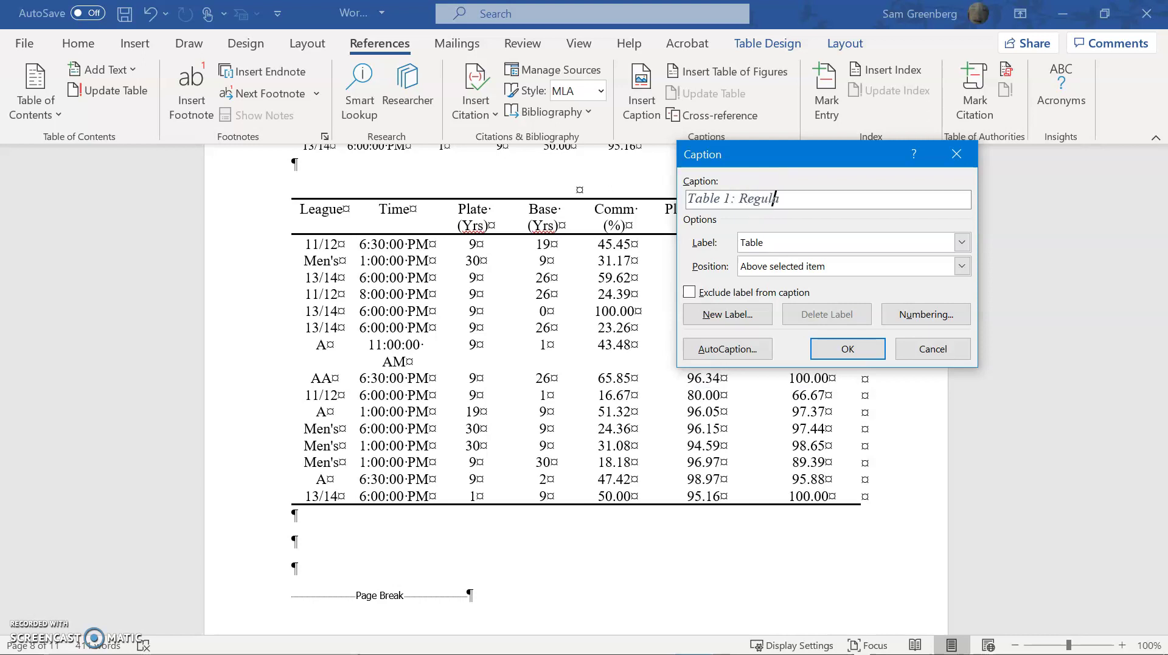
{"action": "type", "text": ": Regular Season"}
{"action": "left_click", "coordinate": [856, 350]}
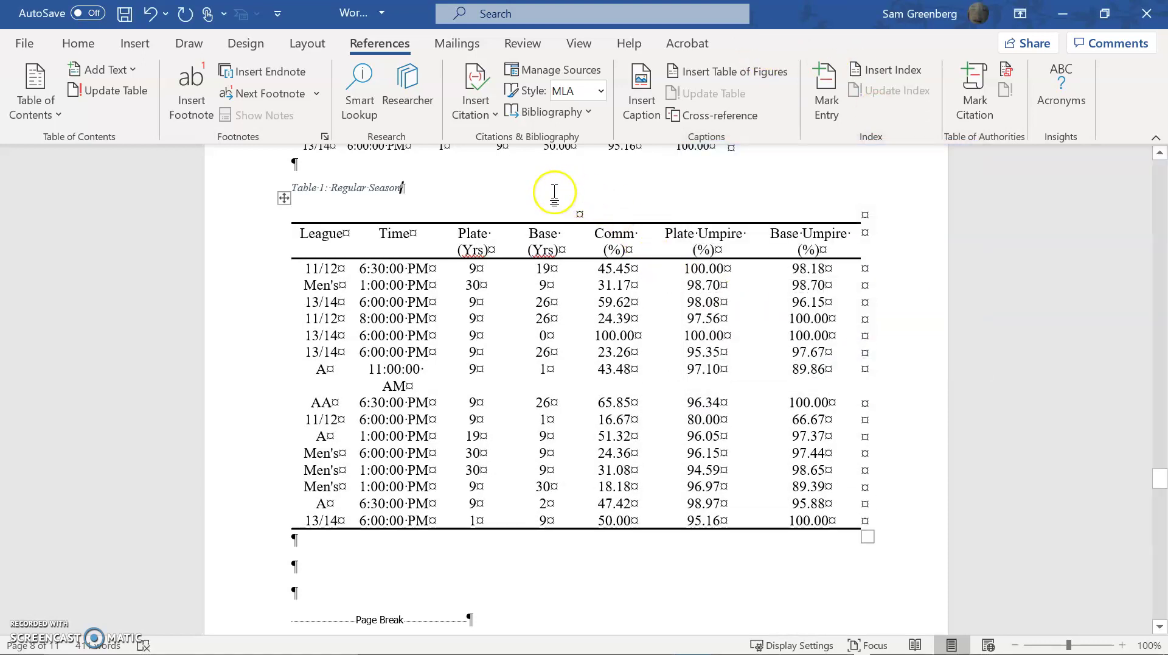
Move the inserted caption text from above the table into the empty merged title cell.
{"action": "key", "text": "shift+Home"}
{"action": "key", "text": "ctrl+c"}
{"action": "key", "text": "Delete"}
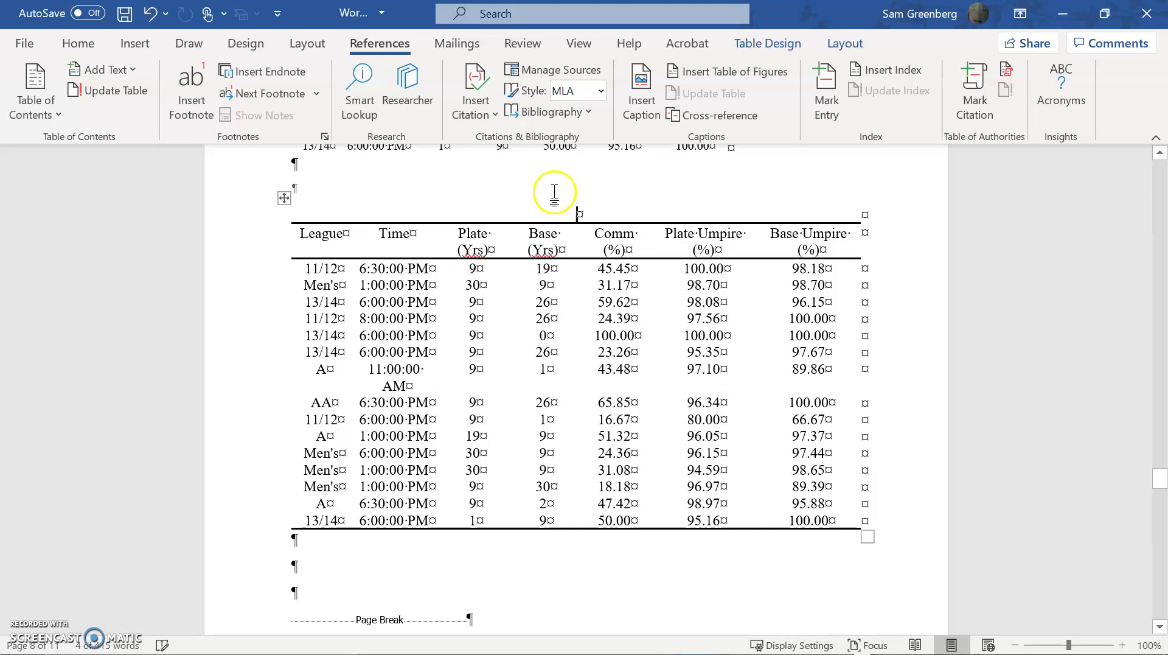
{"action": "key", "text": "ctrl+v"}
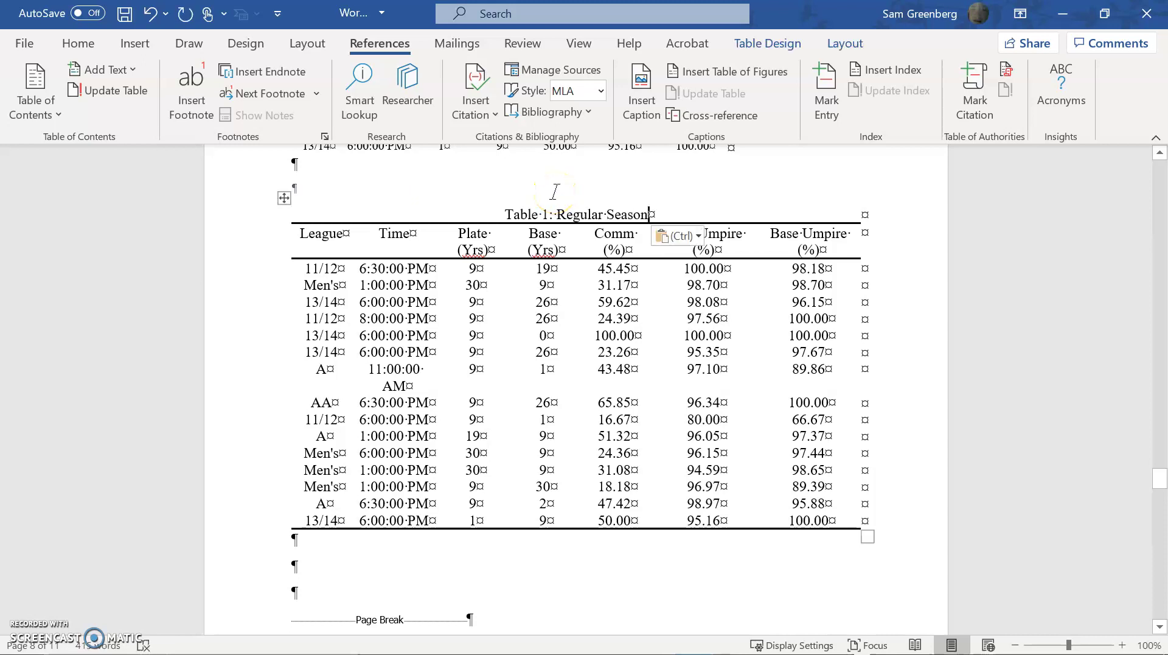
Apply the Table Label style to the caption in the title row, and hide the formatting marks.
{"action": "left_click", "coordinate": [98, 51]}
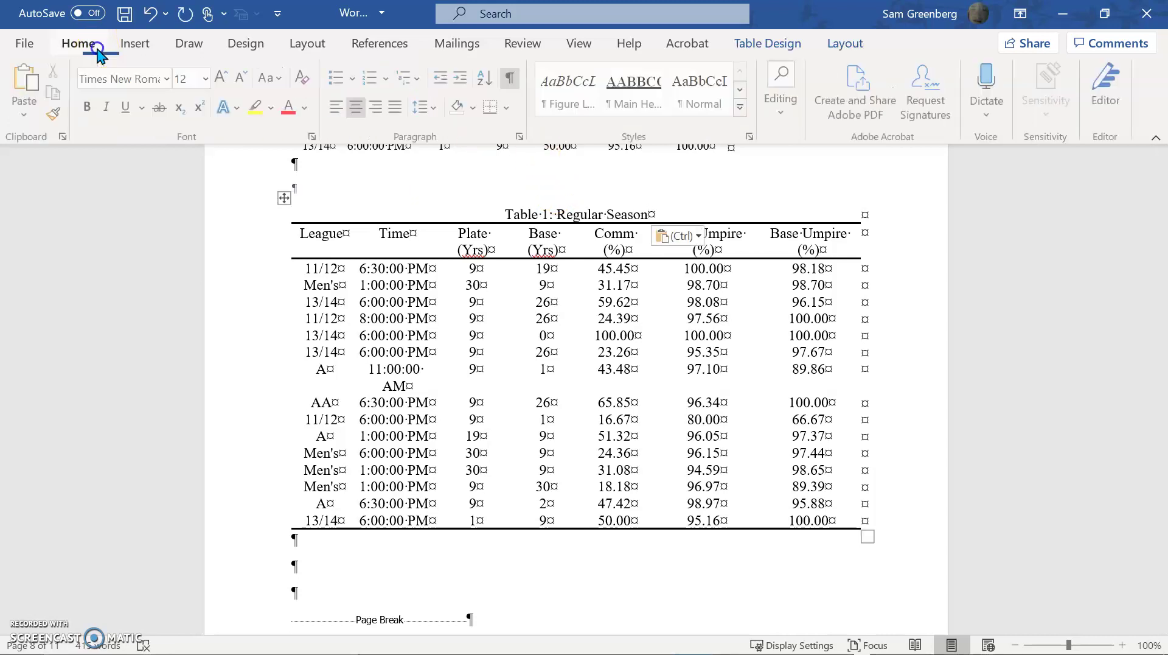
{"action": "left_click", "coordinate": [739, 108]}
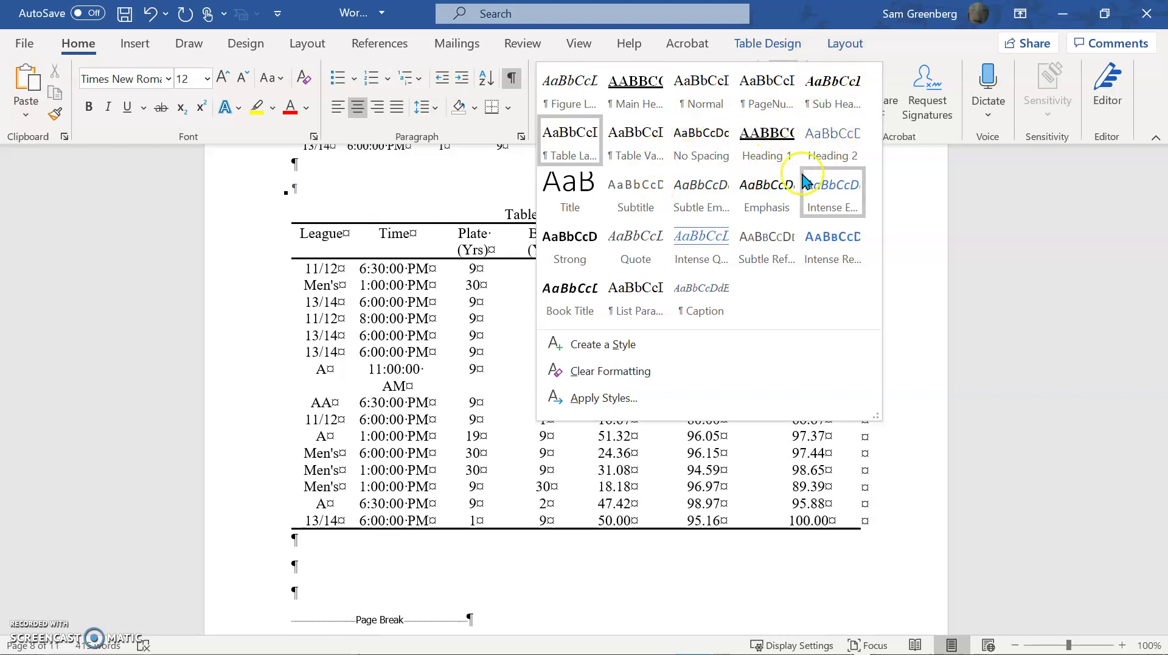
{"action": "left_click", "coordinate": [546, 146]}
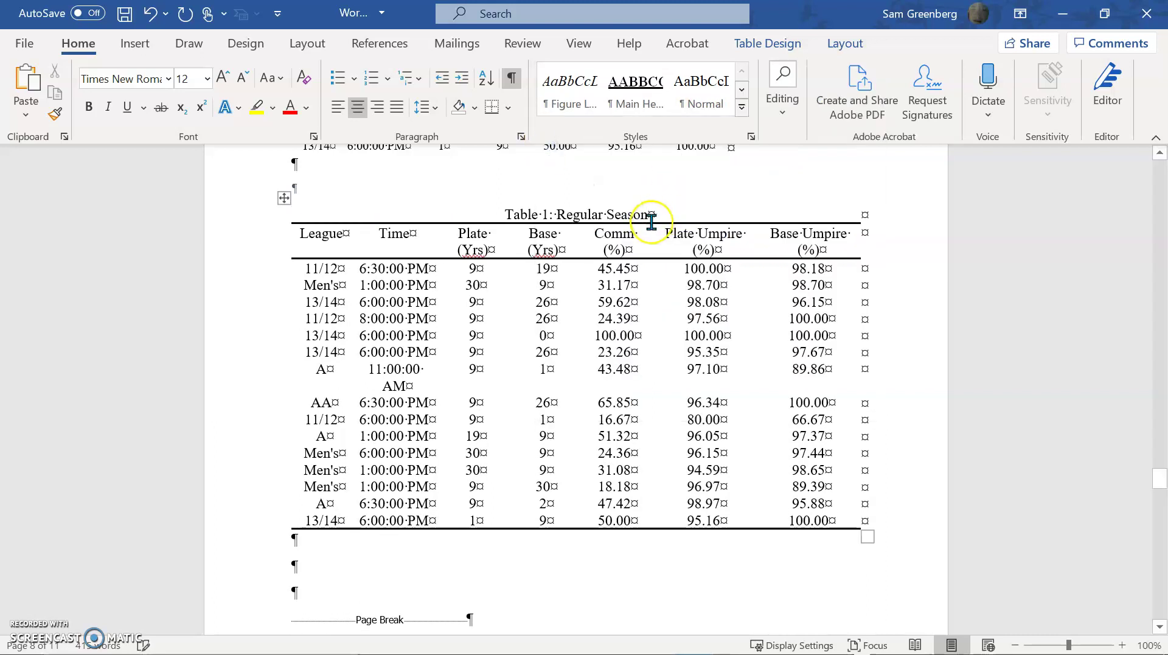
{"action": "left_click", "coordinate": [512, 78]}
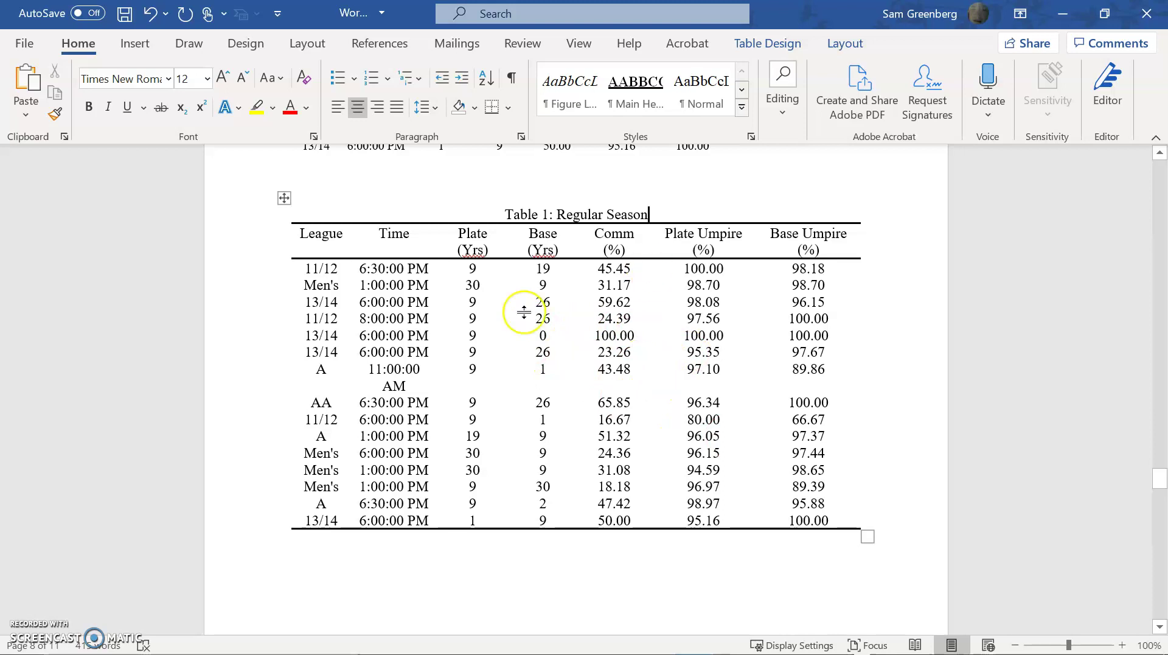
Delete the entire unformatted data table above the t formula on the following page.
{"action": "scroll", "coordinate": [556, 365], "scroll_direction": "down", "scroll_amount": 15}
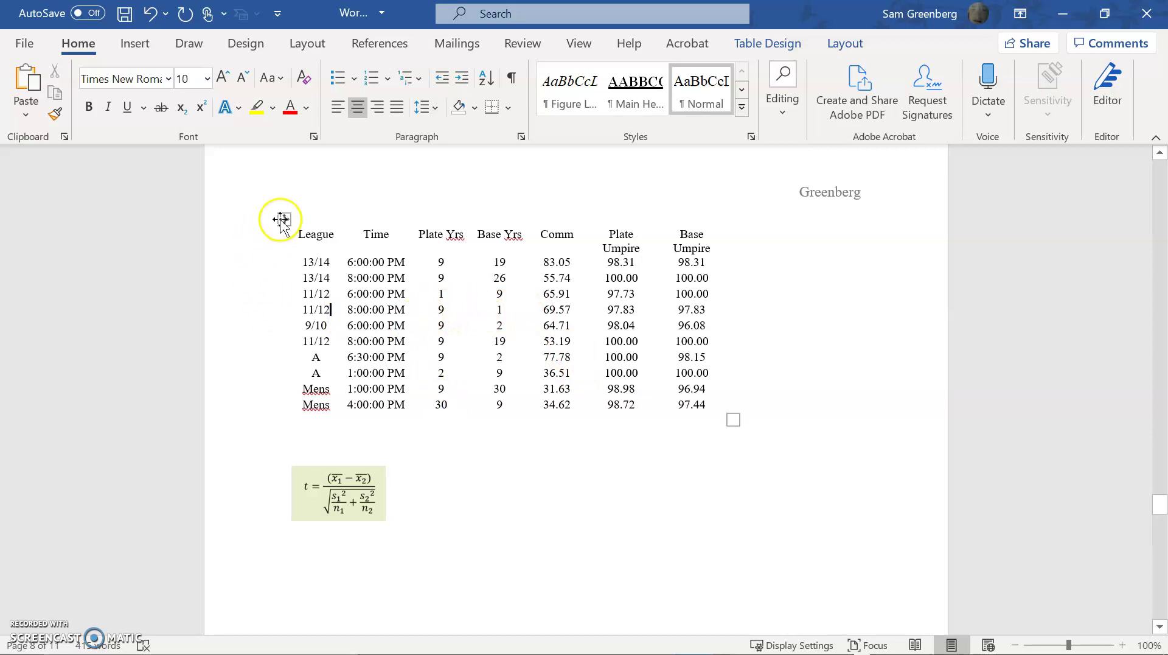
{"action": "left_click", "coordinate": [281, 219]}
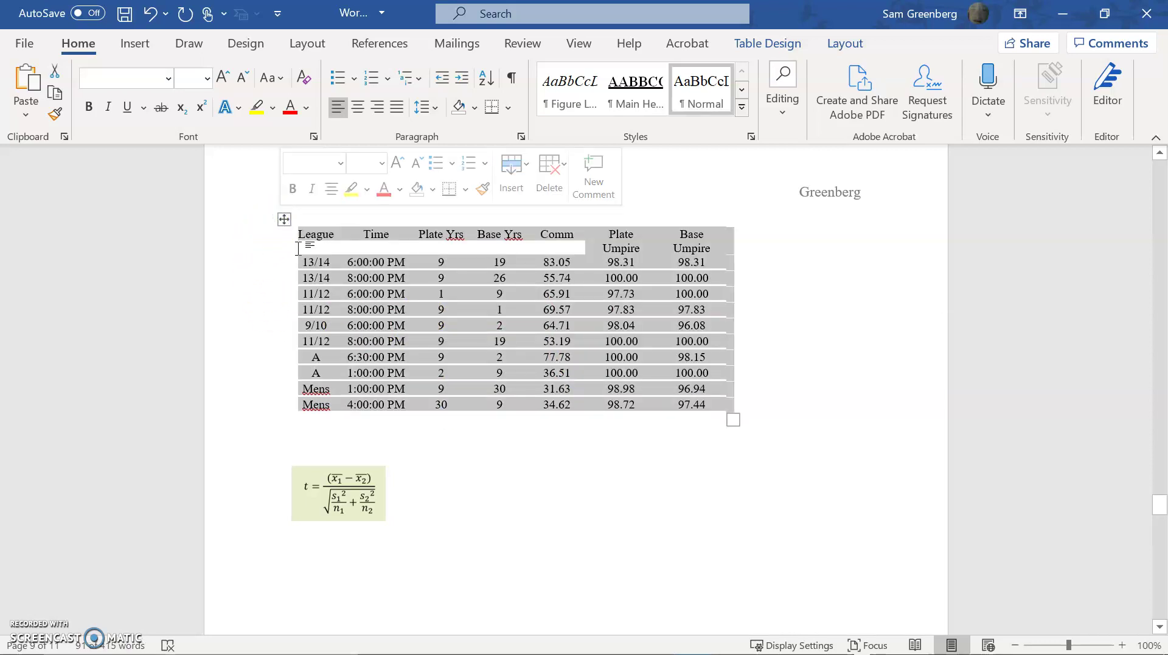
{"action": "key", "text": "Delete"}
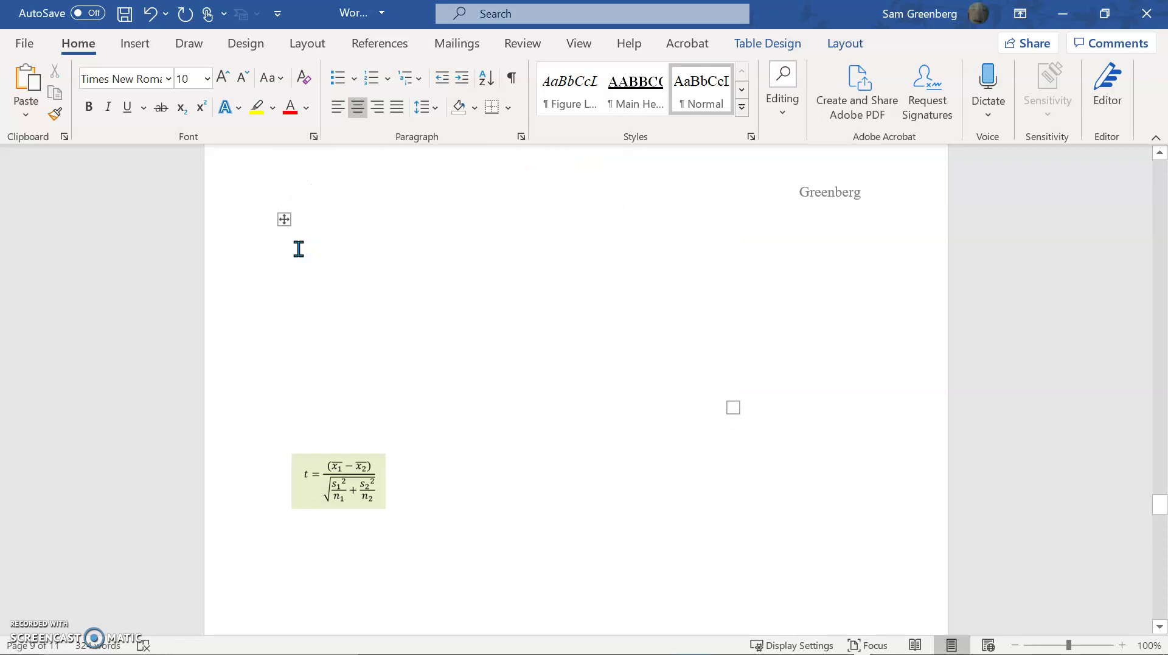
{"action": "key", "text": "ctrl+l"}
{"action": "key", "text": "ctrl+e"}
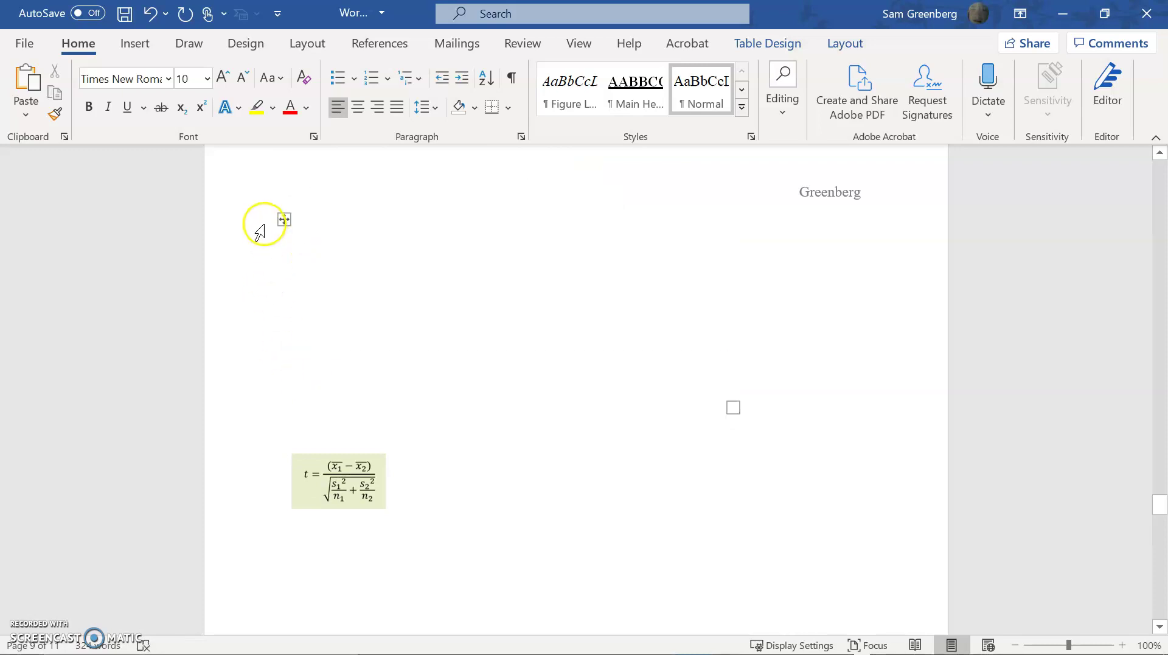
{"action": "left_click", "coordinate": [285, 218]}
{"action": "right_click", "coordinate": [285, 218]}
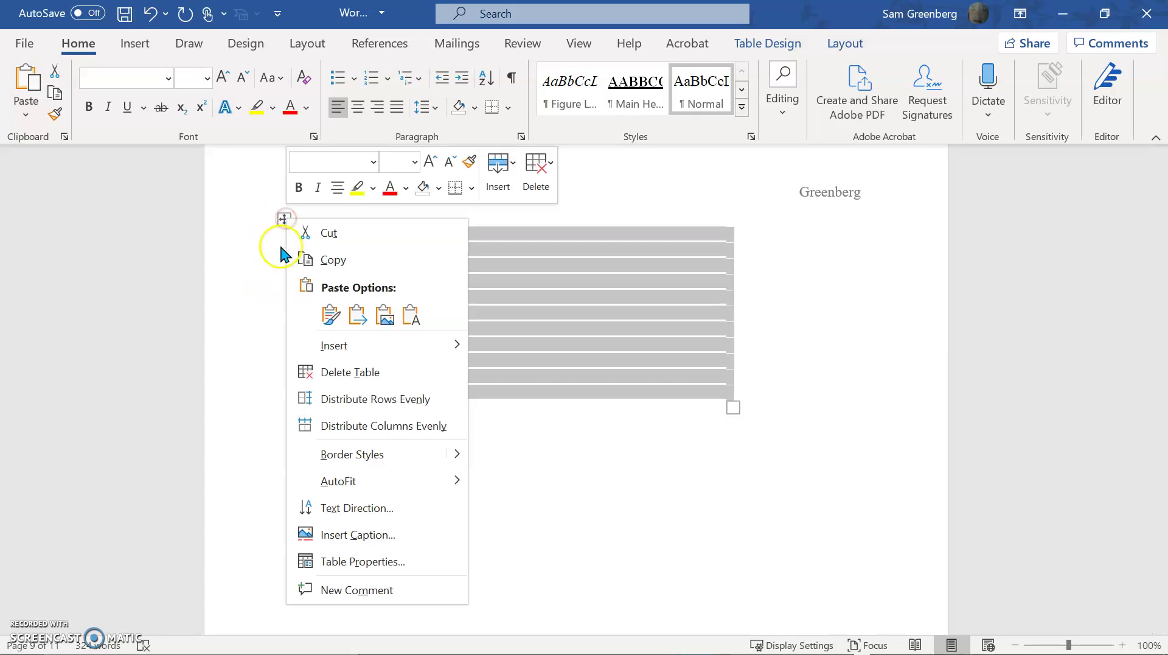
{"action": "left_click", "coordinate": [338, 371]}
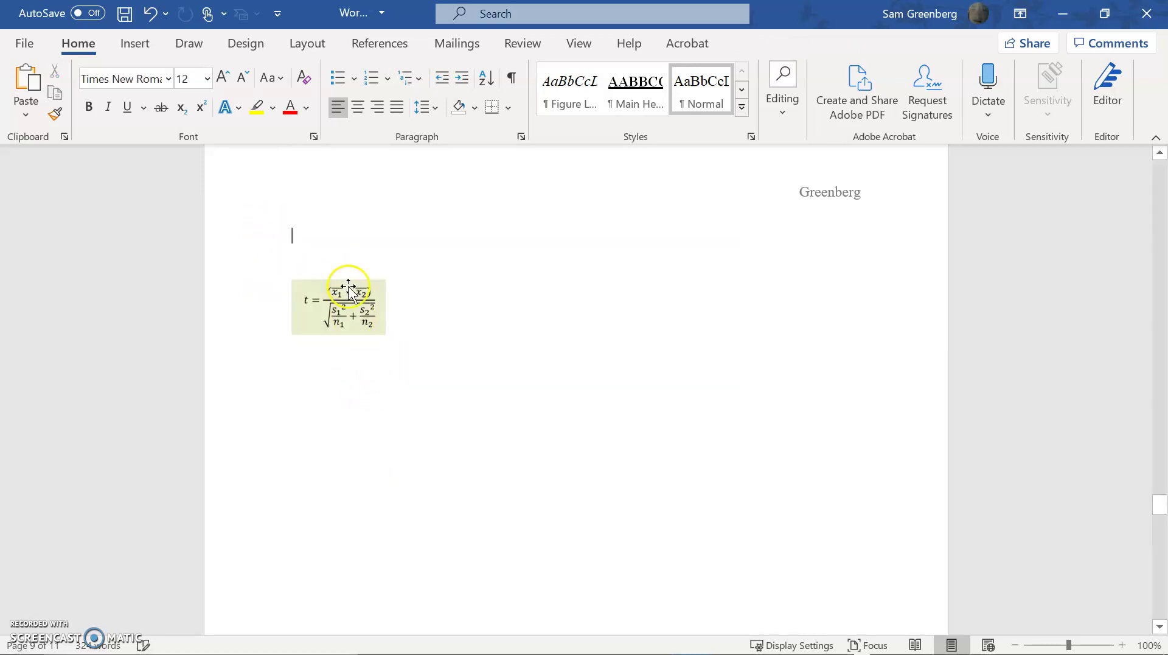
{"action": "scroll", "coordinate": [377, 292], "scroll_direction": "up", "scroll_amount": 1}
{"action": "scroll", "coordinate": [391, 253], "scroll_direction": "up", "scroll_amount": 2}
{"action": "scroll", "coordinate": [391, 243], "scroll_direction": "down", "scroll_amount": 3}
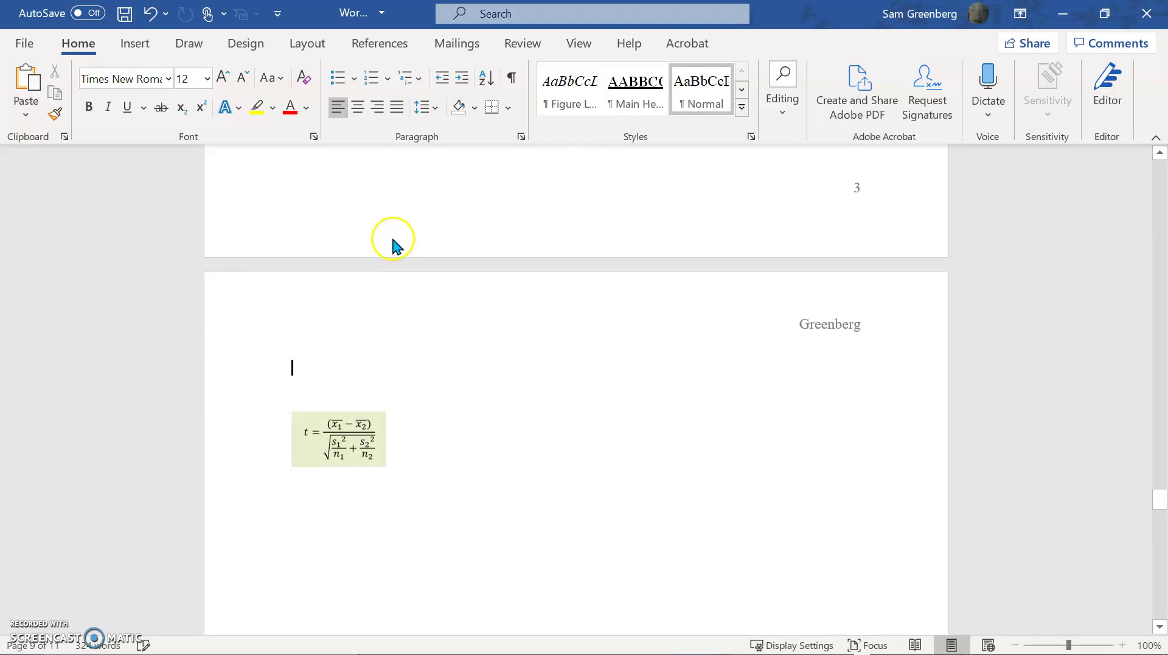
Insert a one-row, three-column table above the t formula image, and narrow its two outer columns to leave a wide middle cell.
{"action": "scroll", "coordinate": [699, 310], "scroll_direction": "up", "scroll_amount": 10}
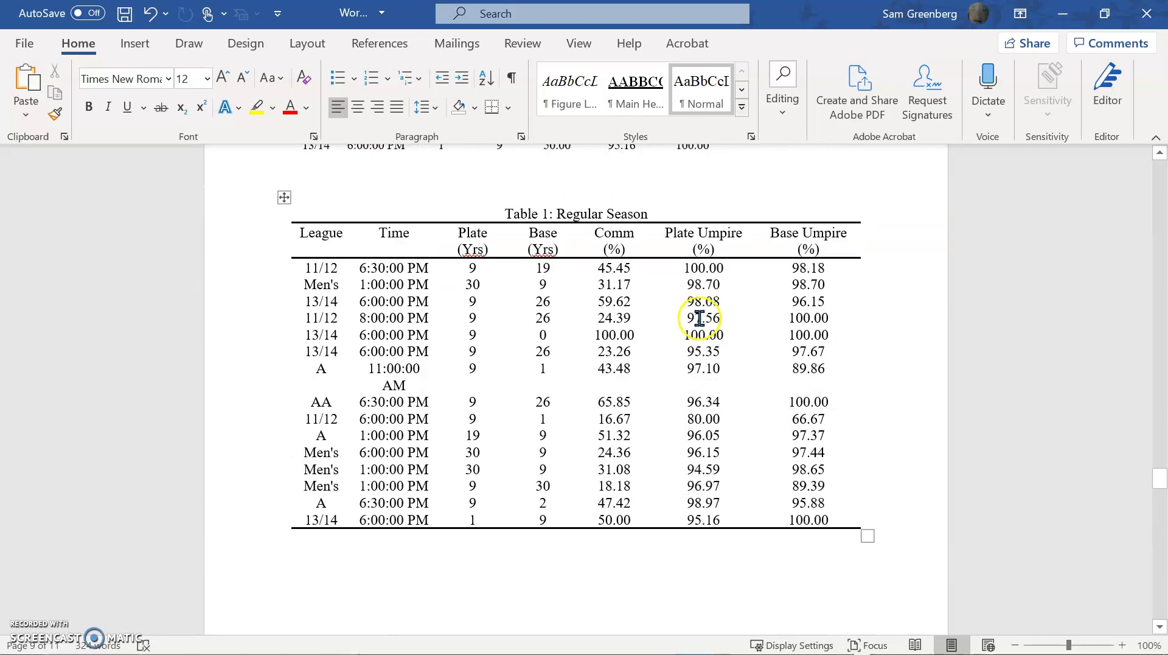
{"action": "scroll", "coordinate": [691, 334], "scroll_direction": "down", "scroll_amount": 10}
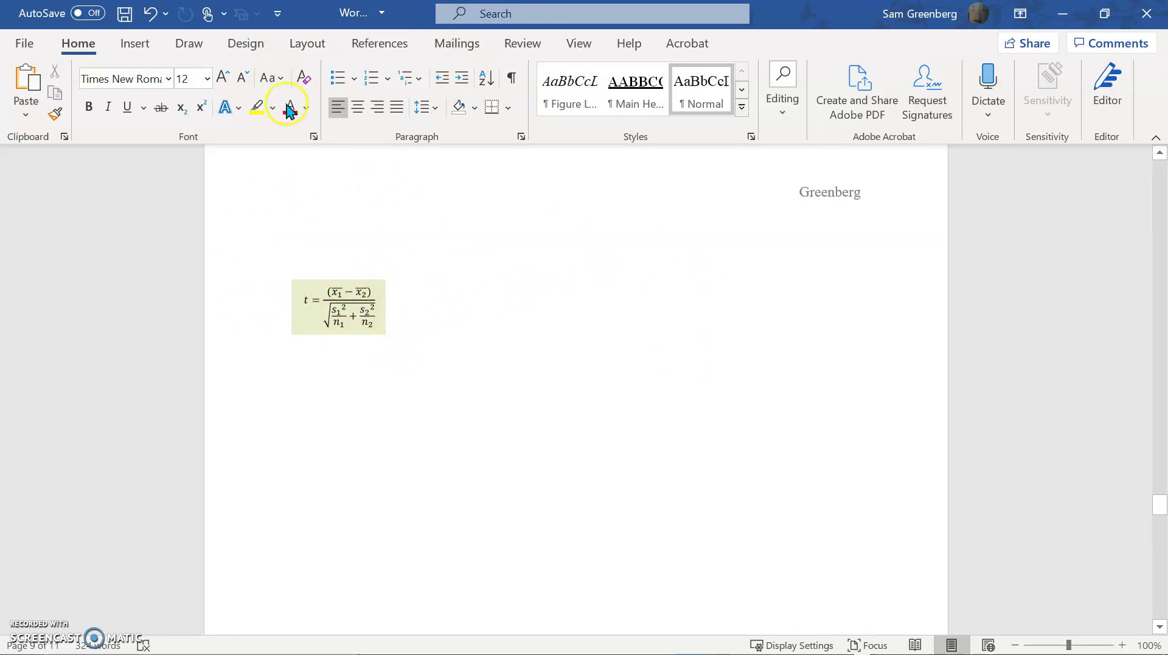
{"action": "left_click", "coordinate": [135, 48]}
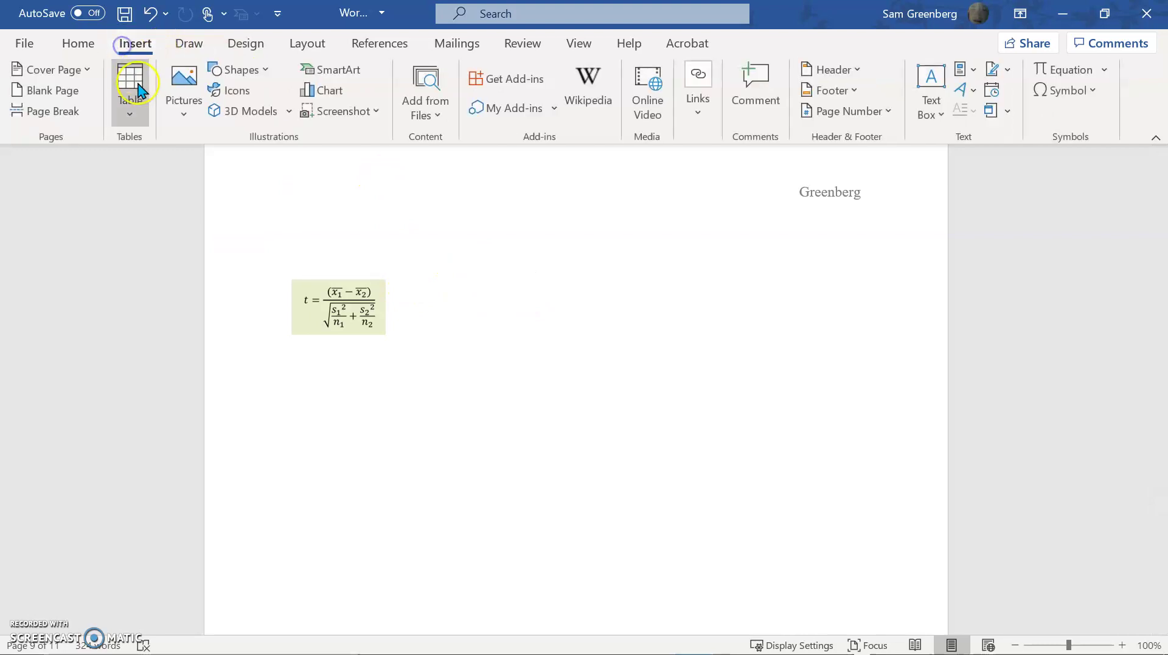
{"action": "left_click", "coordinate": [138, 92]}
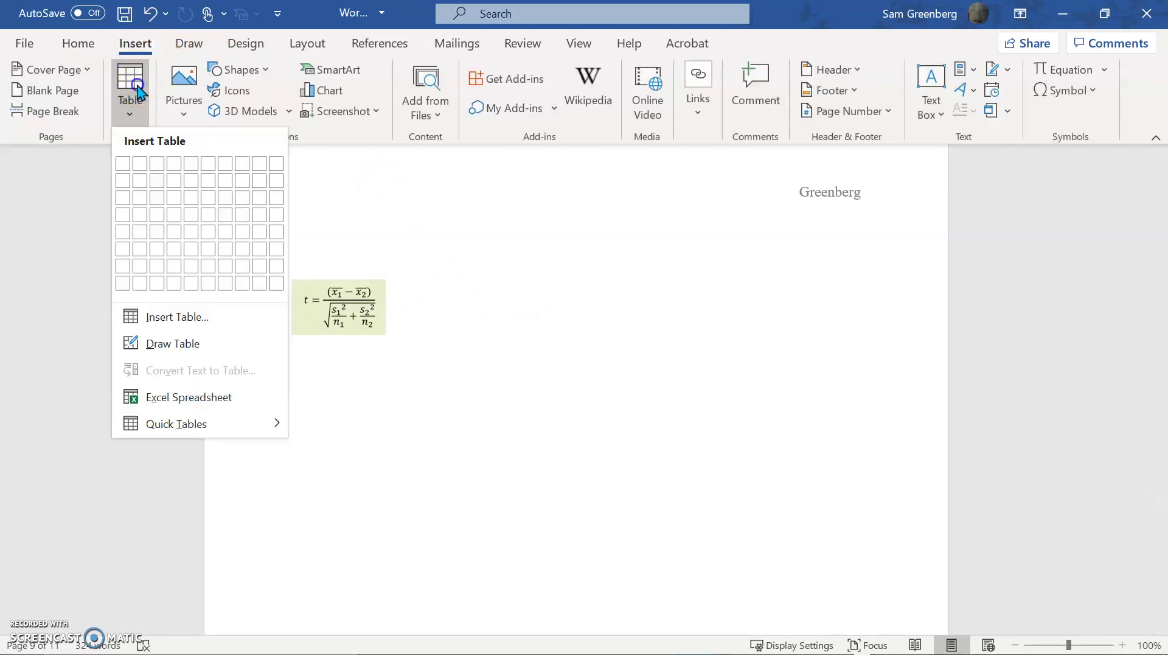
{"action": "left_click", "coordinate": [157, 166]}
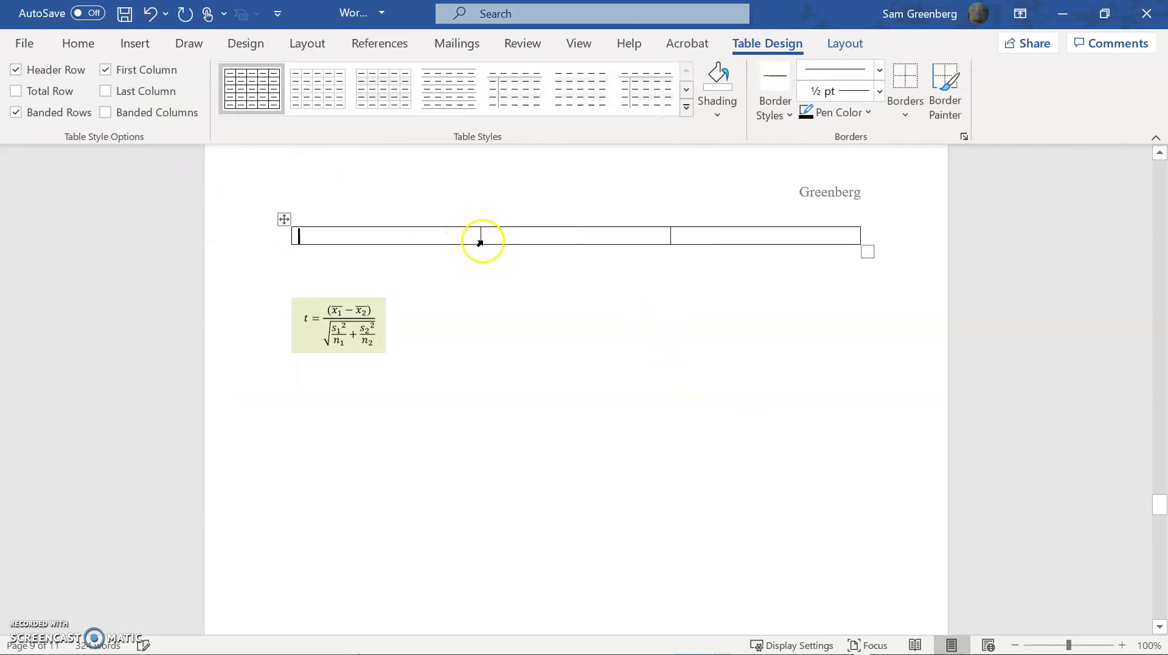
{"action": "left_click_drag", "start_coordinate": [479, 238], "coordinate": [307, 238]}
{"action": "left_click_drag", "start_coordinate": [682, 236], "coordinate": [855, 238]}
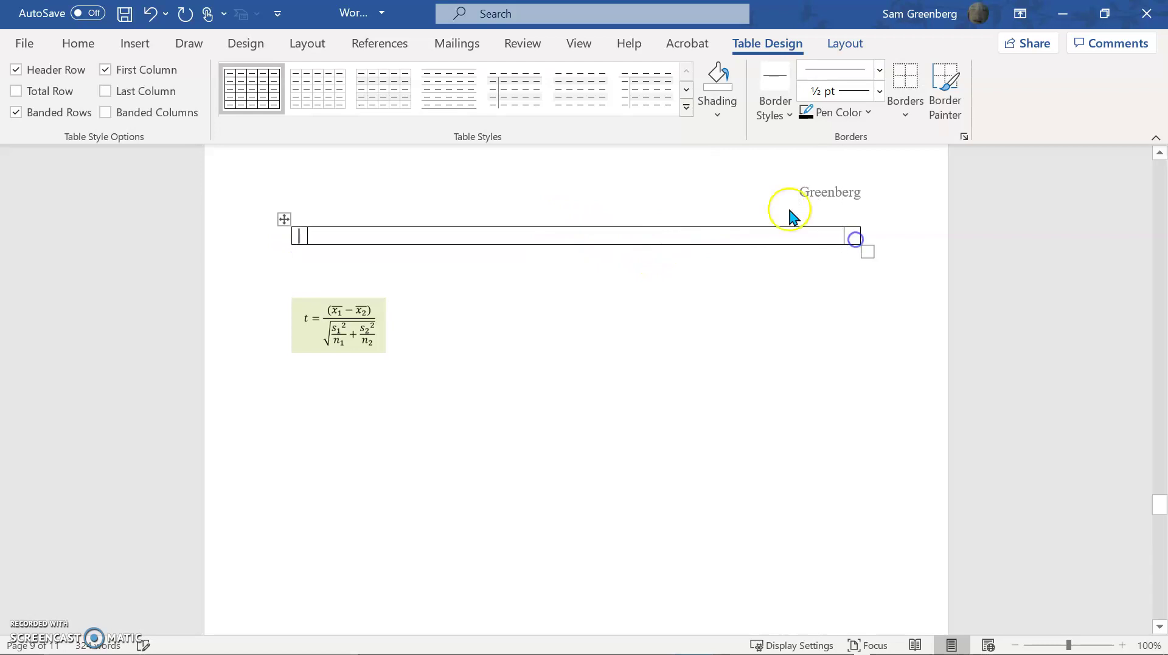
{"action": "left_click", "coordinate": [533, 239]}
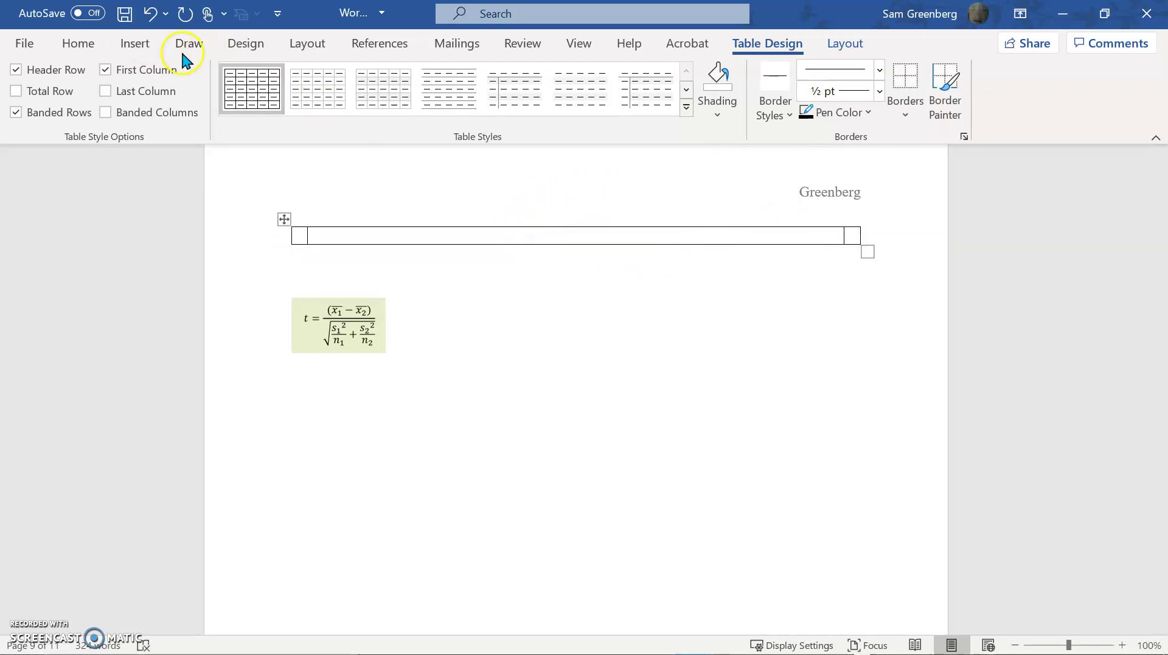
View the Greek and Coptic characters in the full symbol list, and close it without inserting any.
{"action": "left_click", "coordinate": [133, 45]}
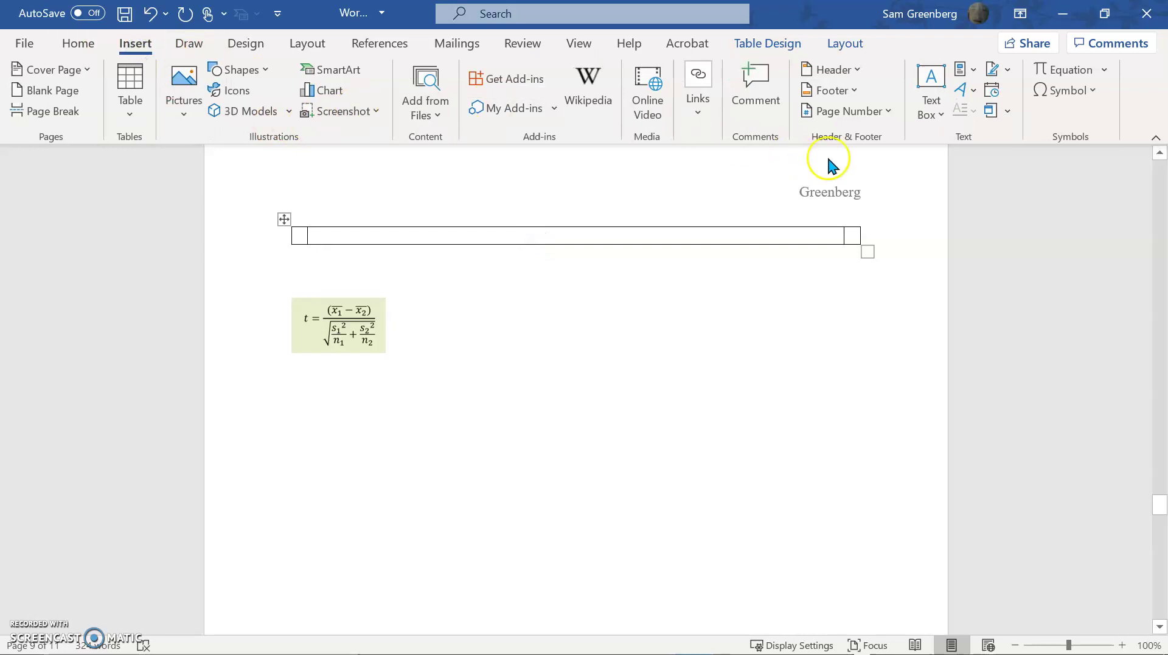
{"action": "left_click", "coordinate": [1085, 97]}
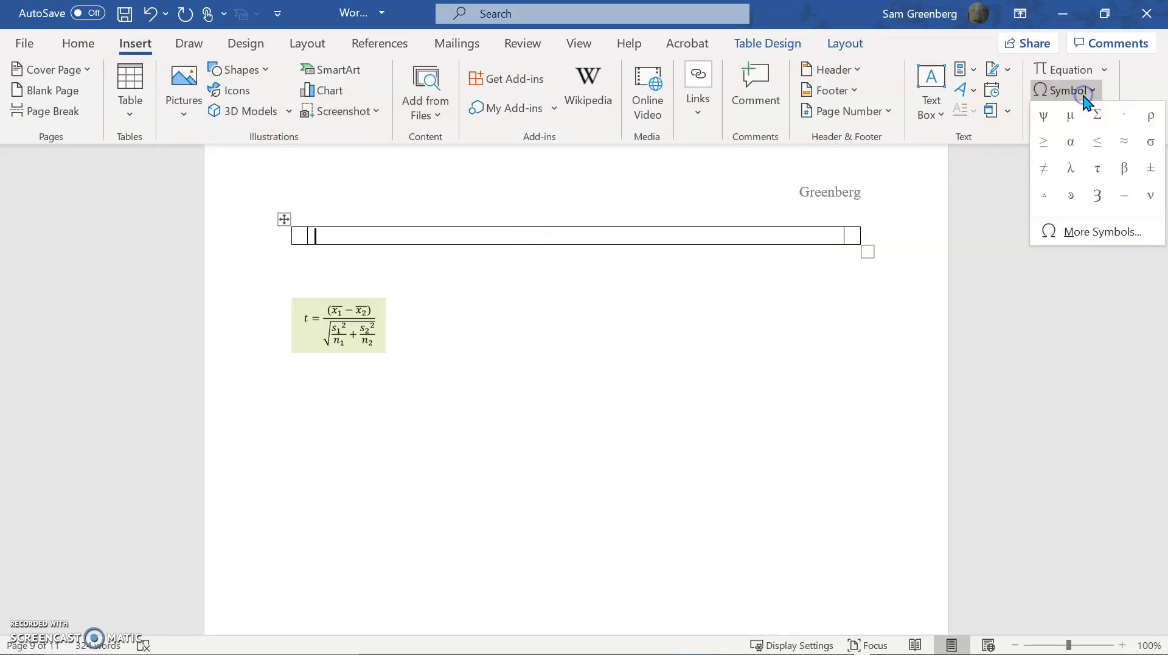
{"action": "left_click", "coordinate": [1127, 230]}
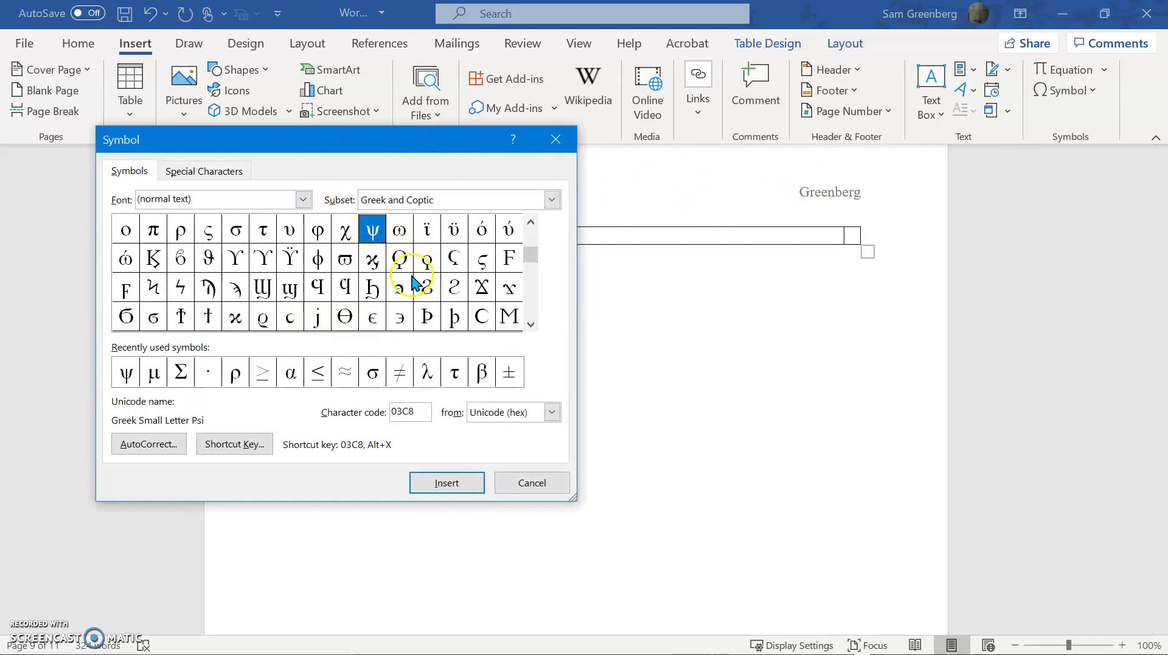
{"action": "left_click", "coordinate": [556, 140]}
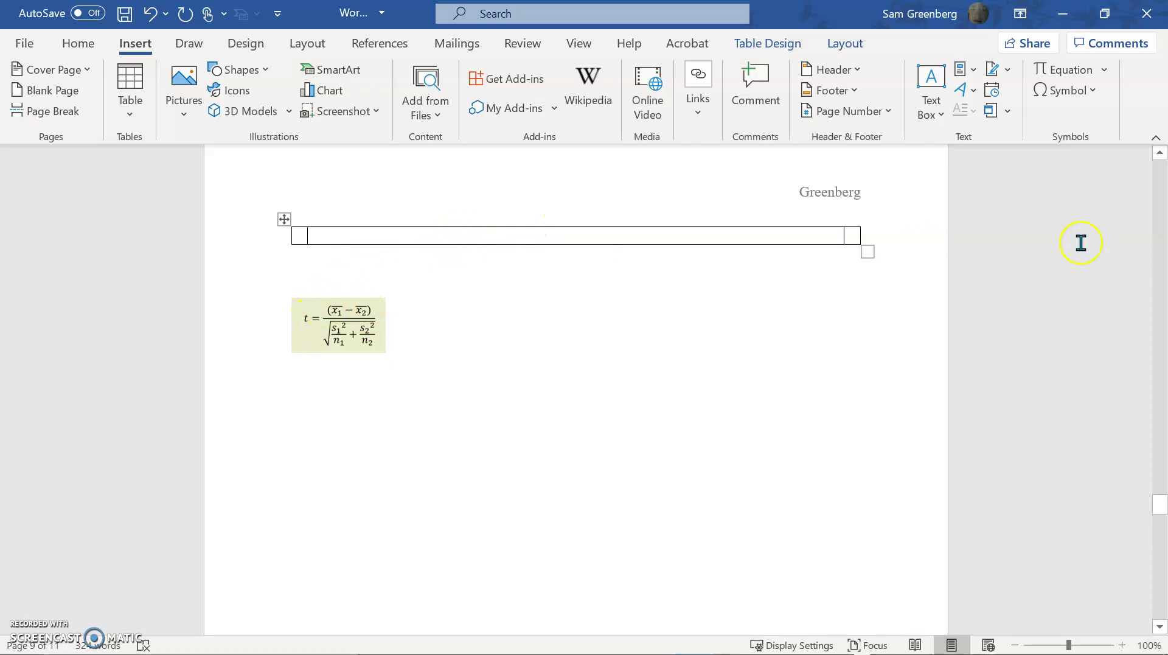
Insert a new blank equation in the table's wide middle cell and begin it with "t=".
{"action": "left_click", "coordinate": [1110, 74]}
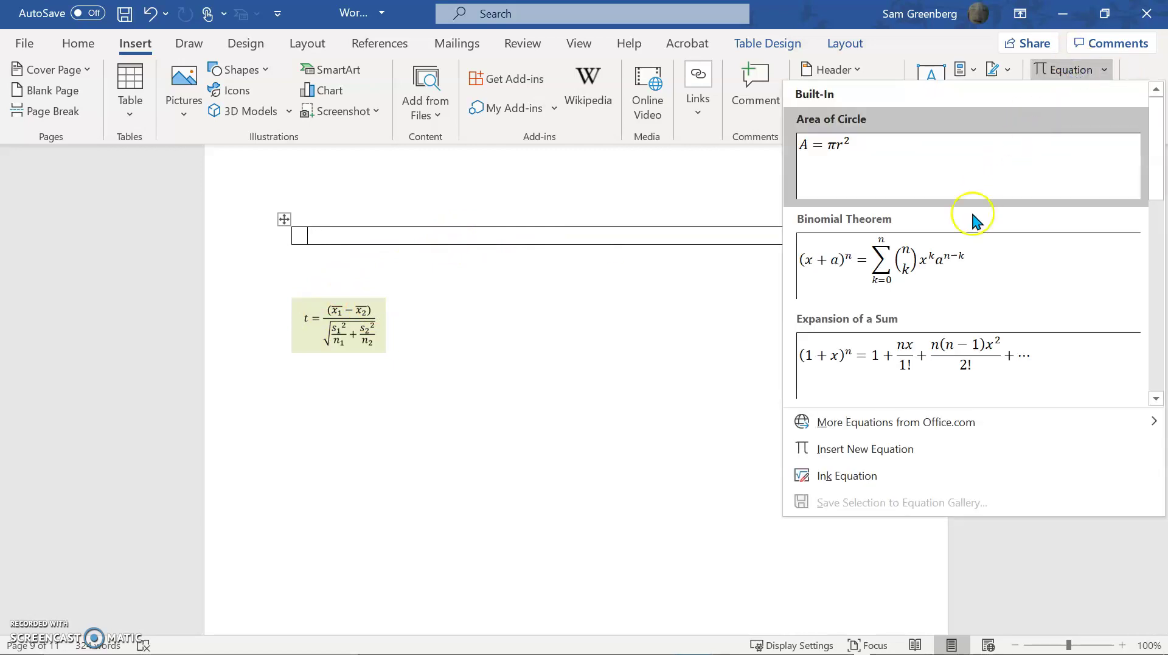
{"action": "left_click", "coordinate": [1061, 70]}
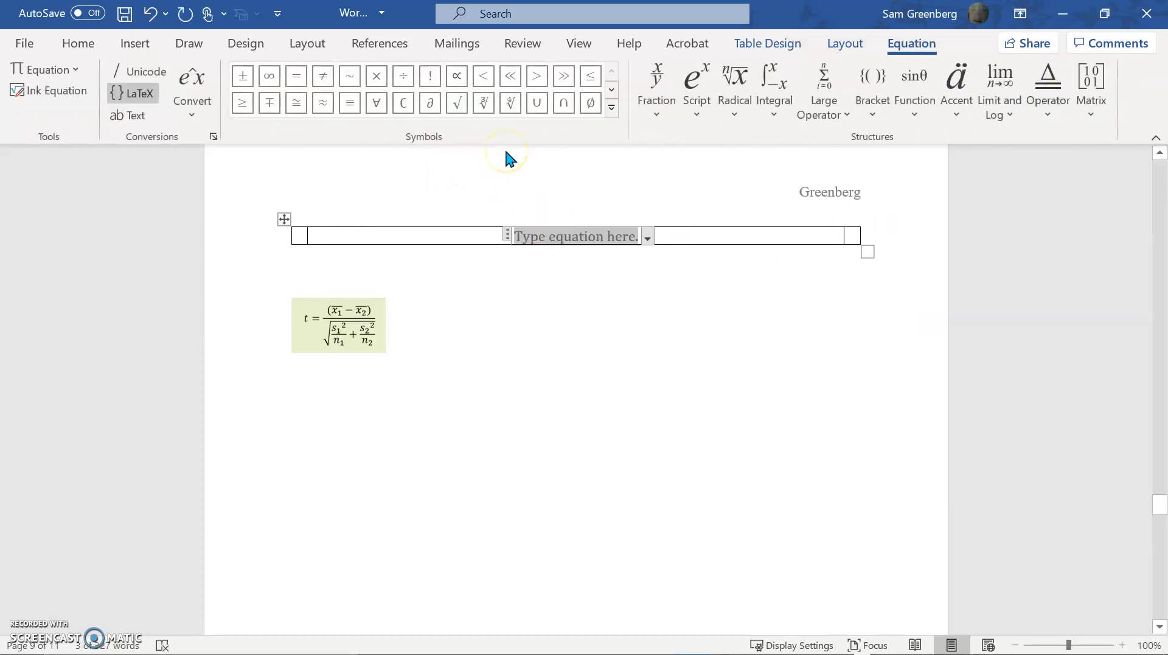
{"action": "type", "text": "t="}
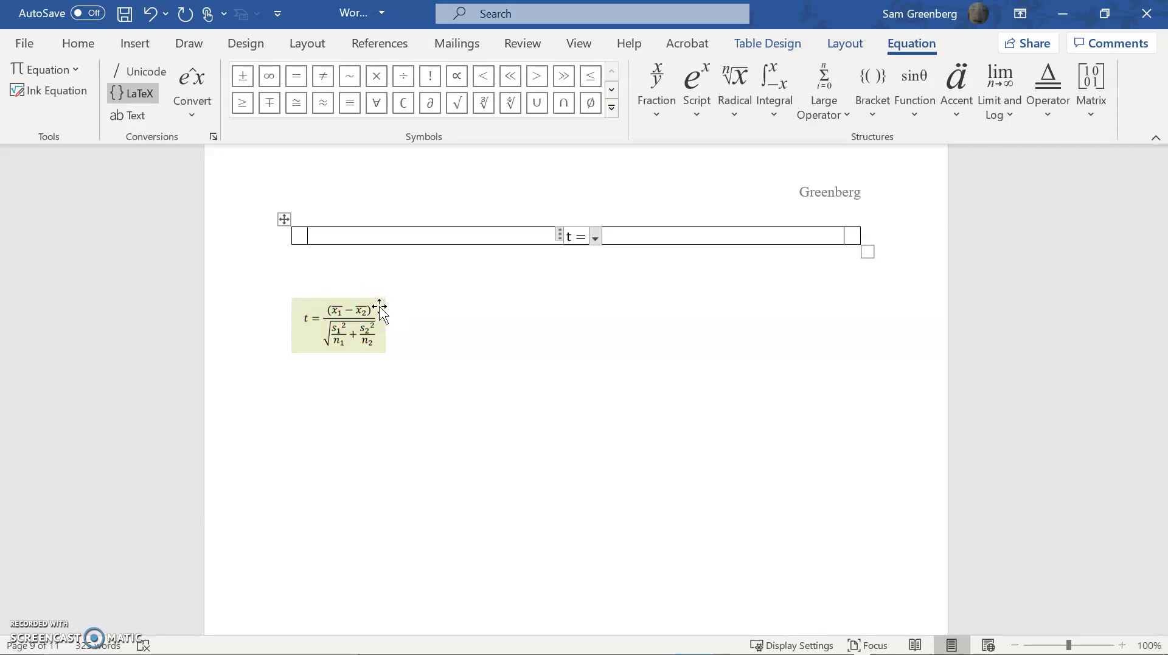
{"action": "type", "text": "x/y"}
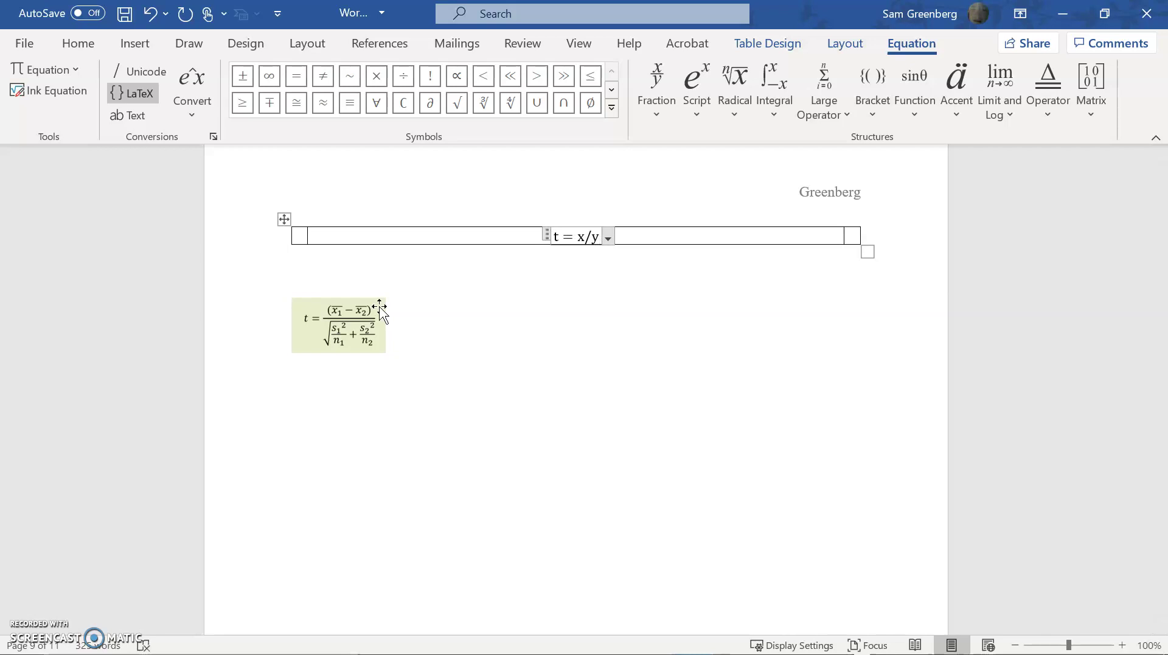
{"action": "key", "text": "BackSpace"}
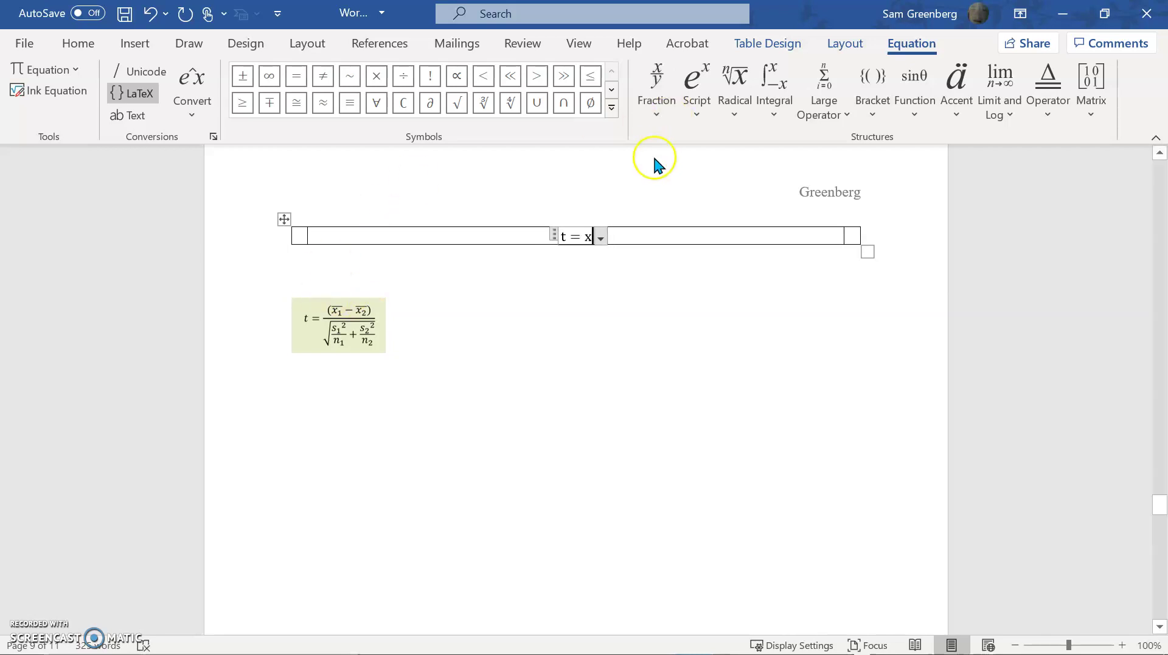
{"action": "left_click", "coordinate": [672, 76]}
{"action": "left_click", "coordinate": [682, 179]}
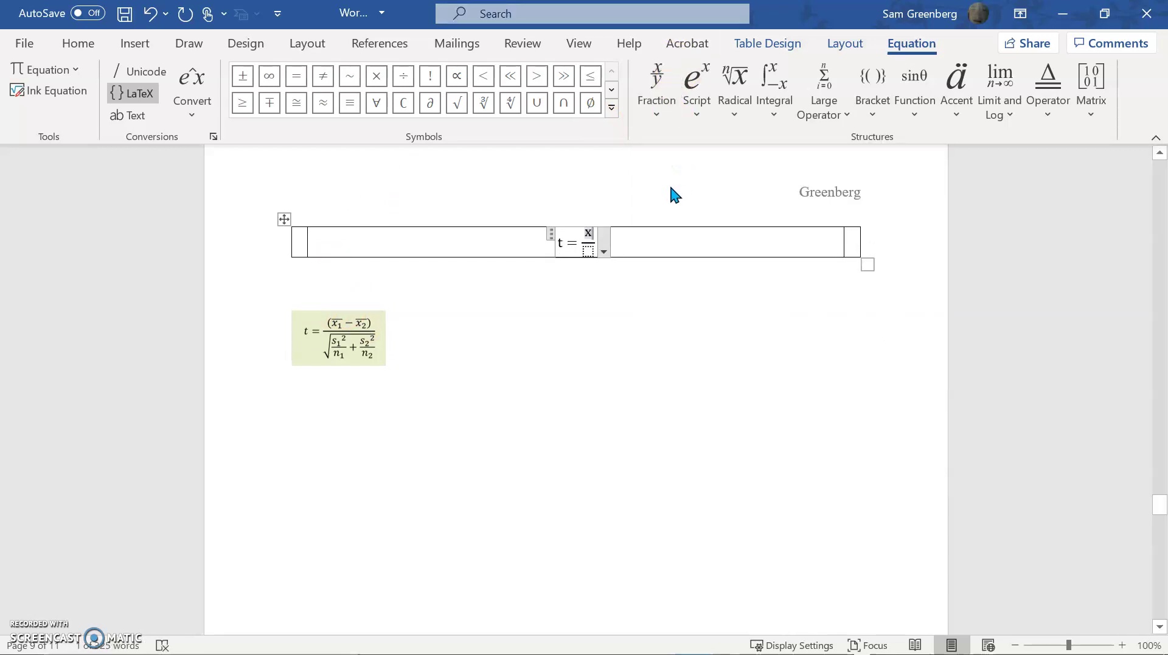
{"action": "key", "text": "Down"}
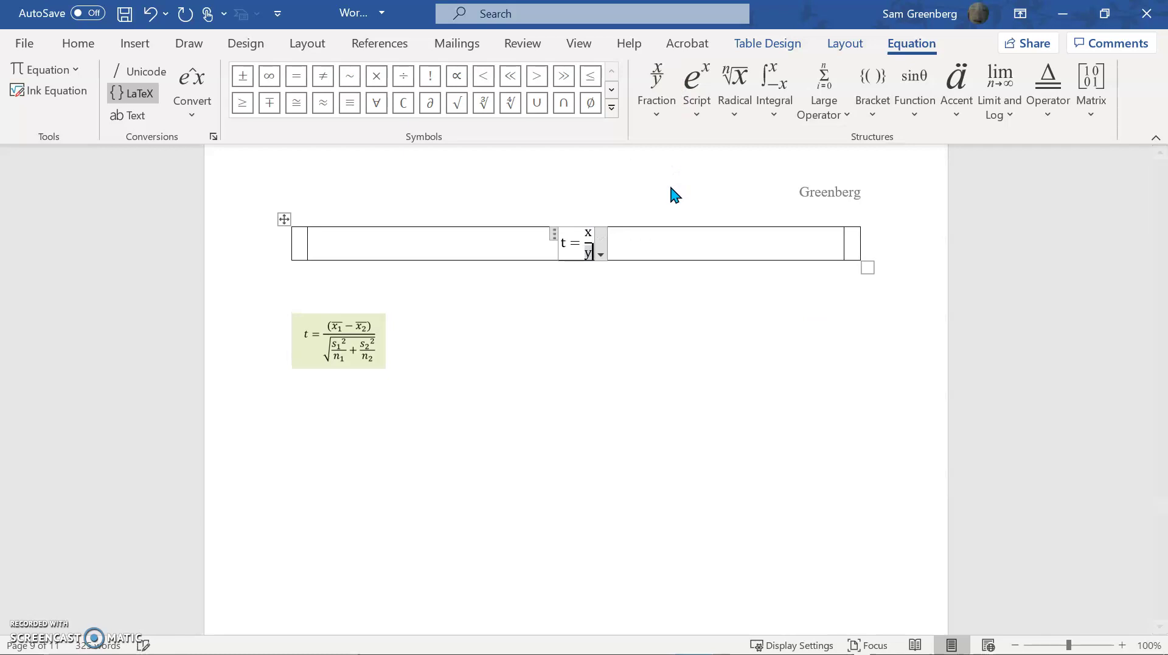
{"action": "key", "text": "Up"}
{"action": "key", "text": "Delete"}
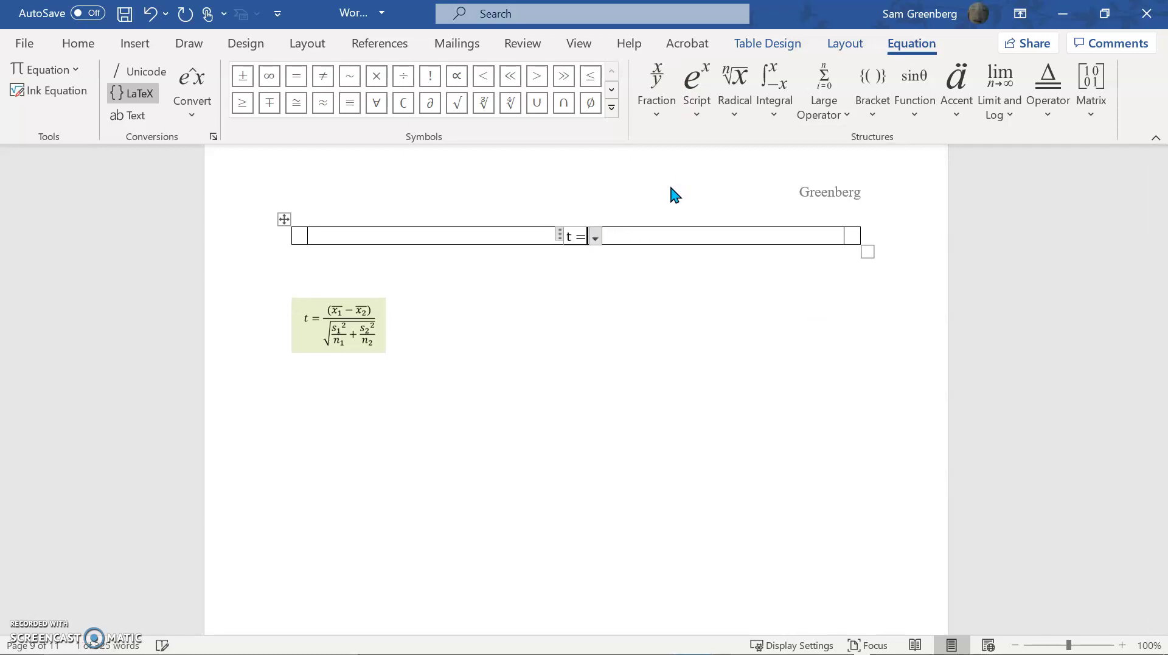
{"action": "left_click", "coordinate": [639, 116]}
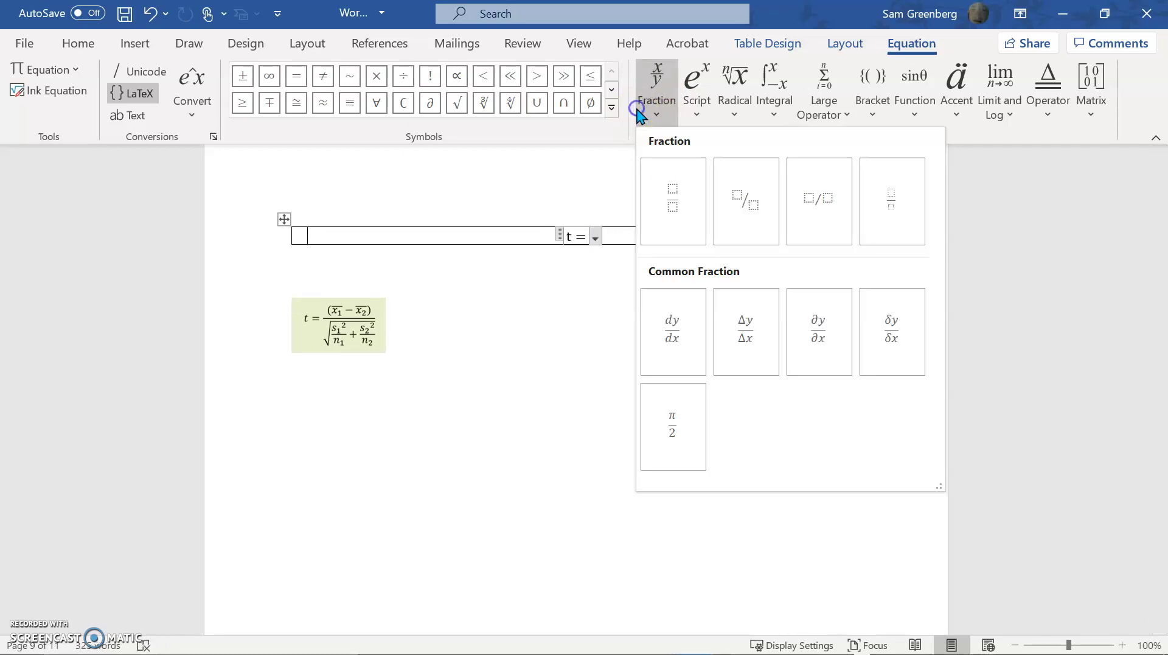
{"action": "left_click", "coordinate": [683, 171]}
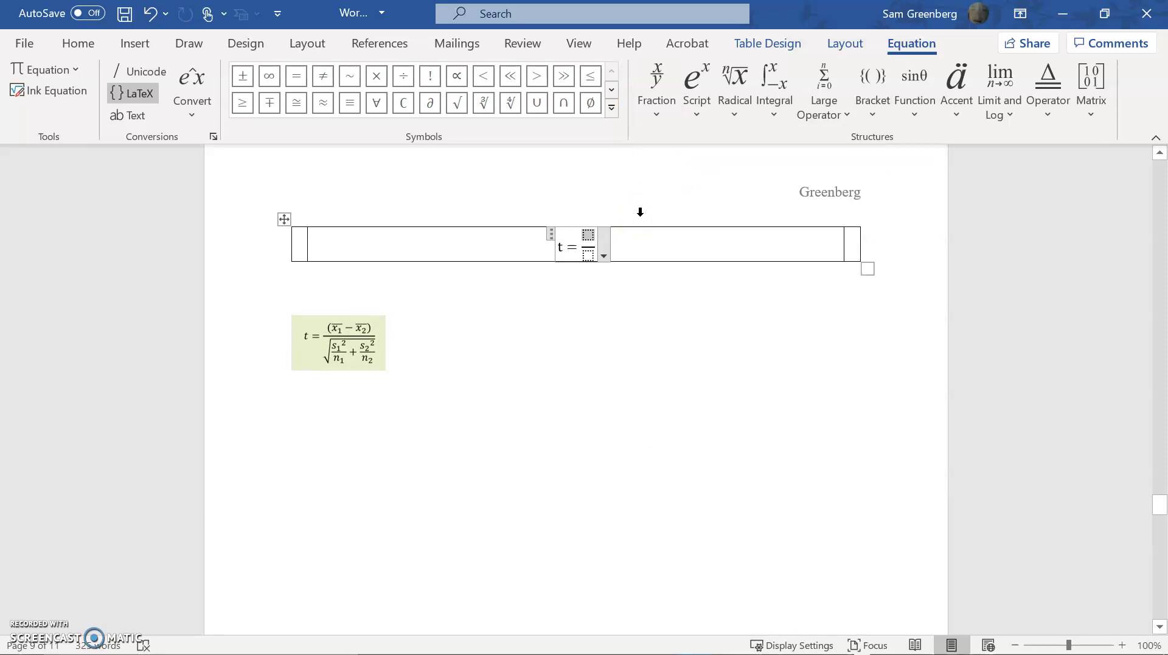
{"action": "key", "text": "ctrl+z"}
{"action": "key", "text": "ctrl+z"}
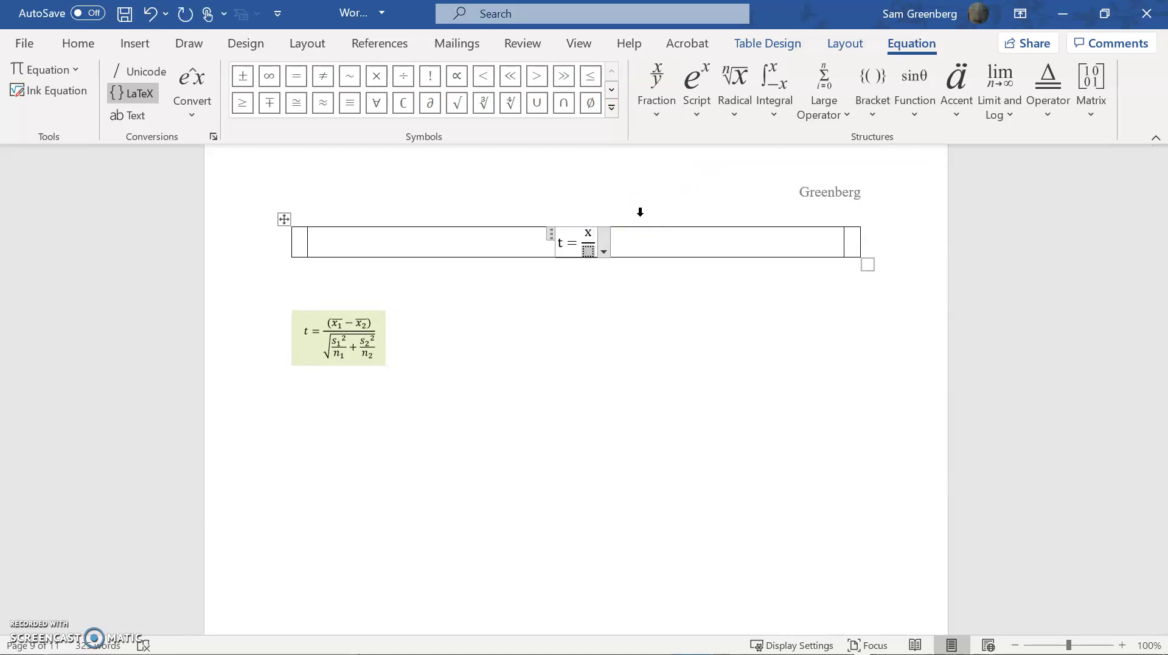
{"action": "type", "text": "y"}
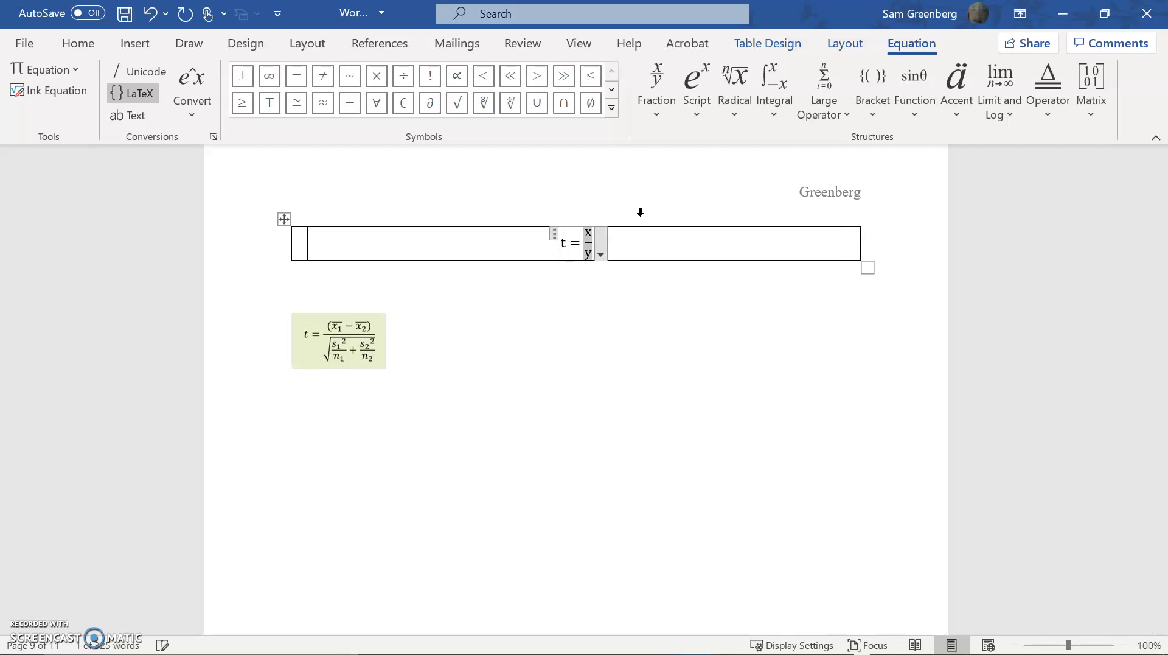
{"action": "key", "text": "BackSpace"}
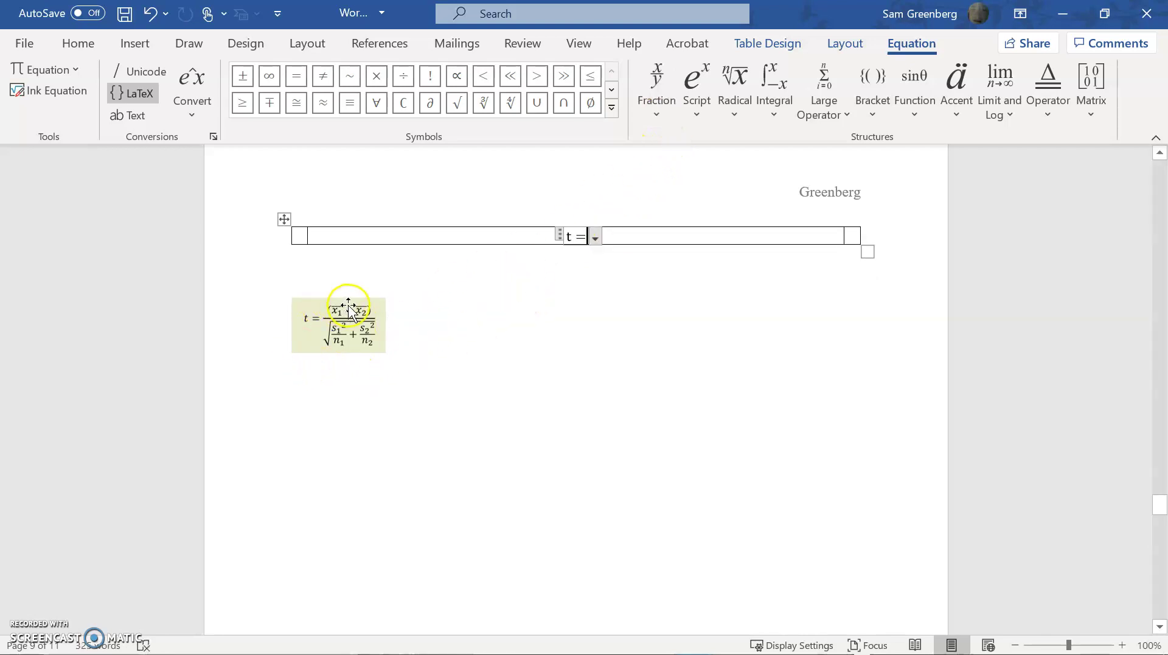
Add an empty stacked fraction after "t =" in the equation and put round brackets in its numerator.
{"action": "left_click", "coordinate": [657, 100]}
{"action": "left_click", "coordinate": [673, 196]}
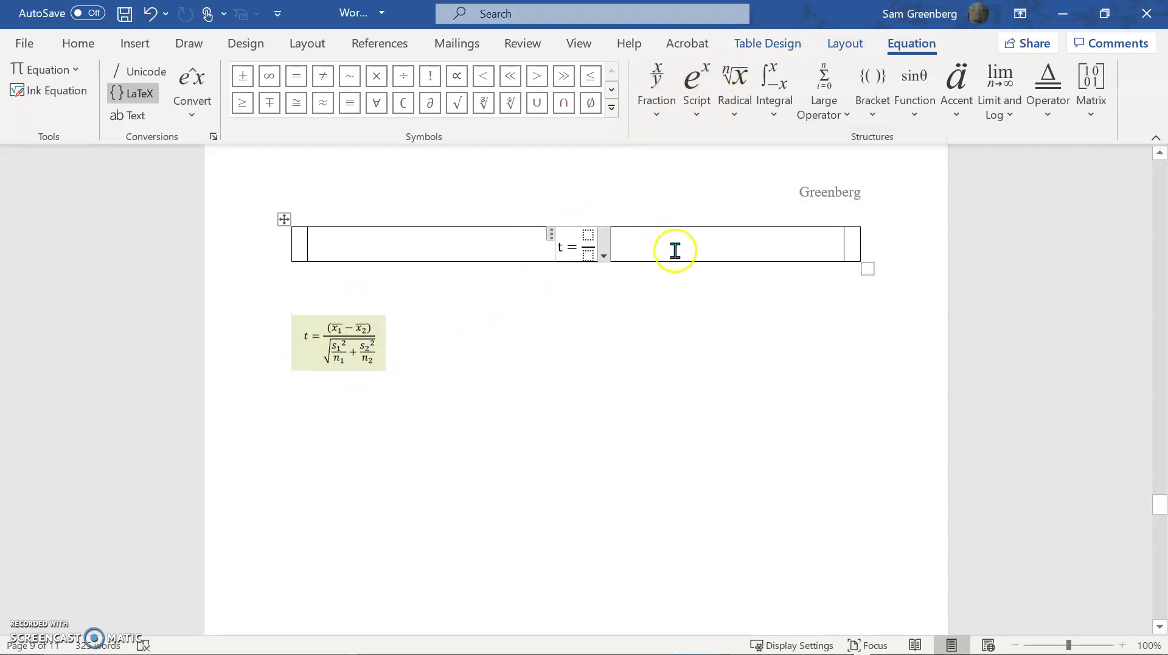
{"action": "left_click", "coordinate": [587, 235]}
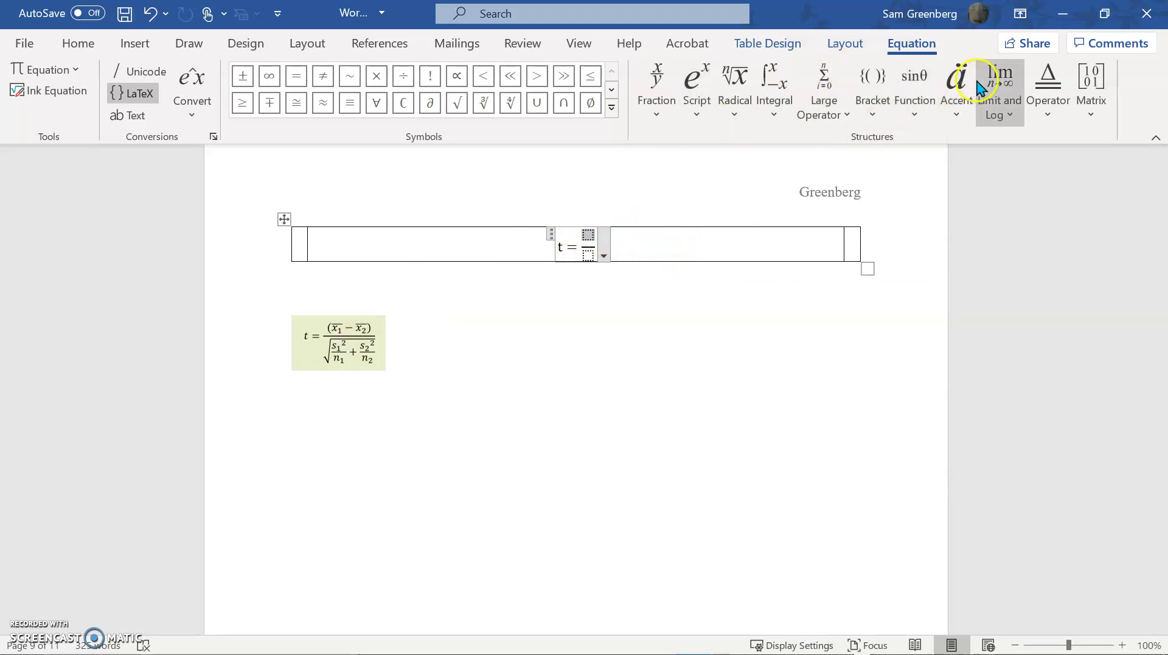
{"action": "left_click", "coordinate": [877, 111]}
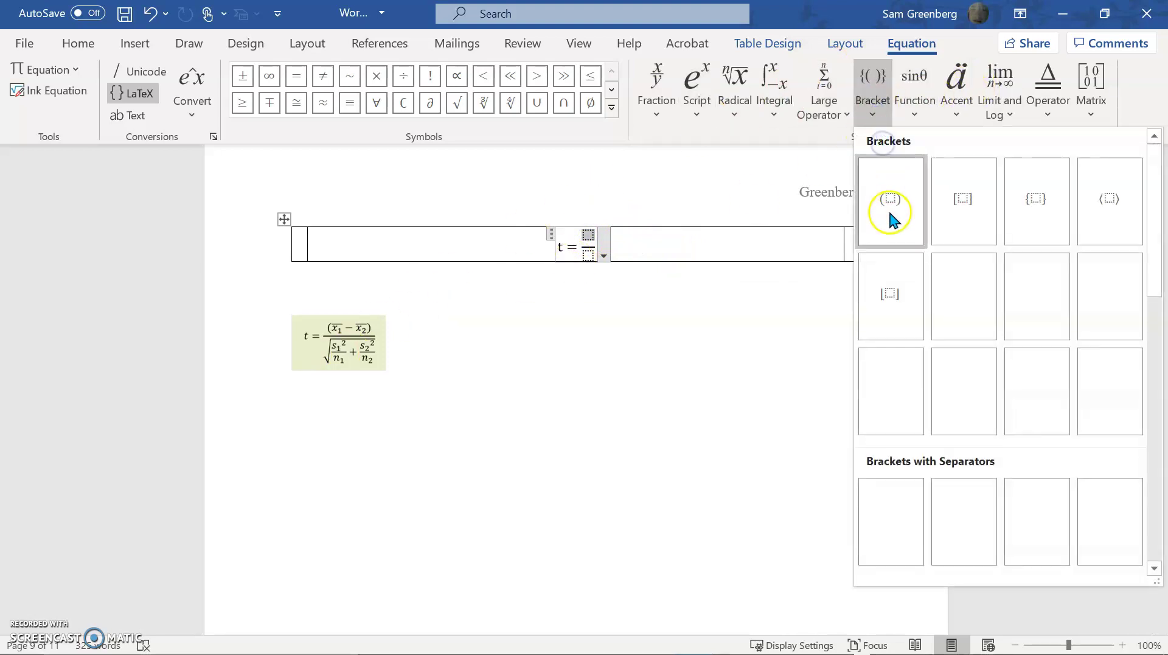
{"action": "left_click", "coordinate": [890, 218]}
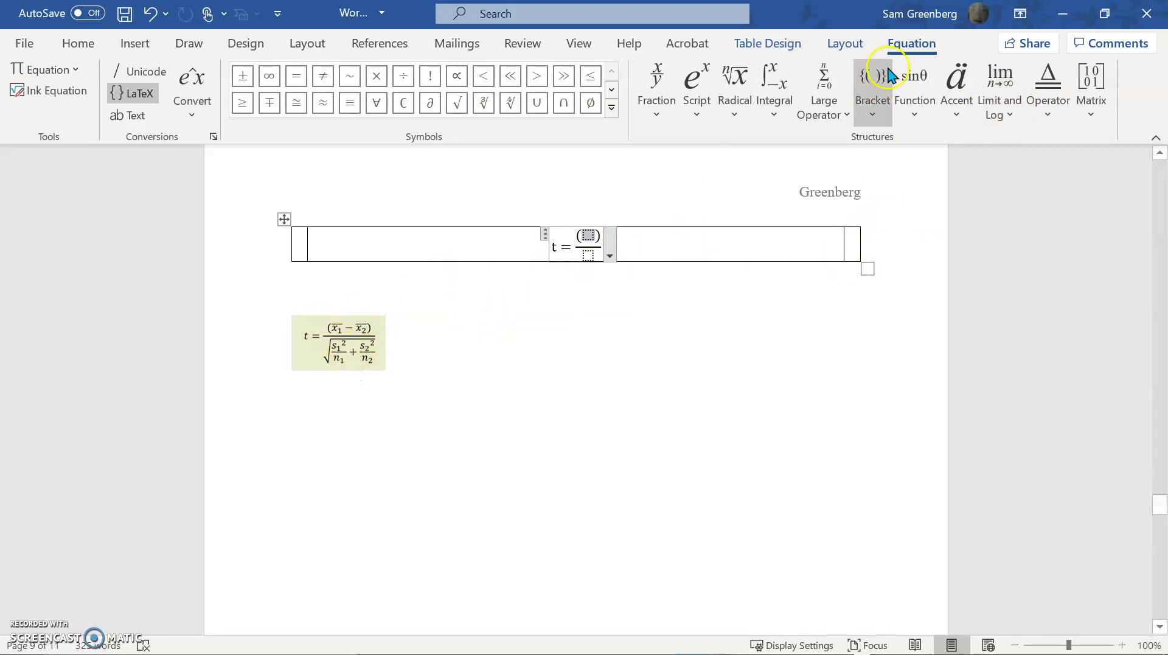
Inside the numerator's brackets, enter x with subscript 1 and put a bar accent over it.
{"action": "left_click", "coordinate": [695, 115]}
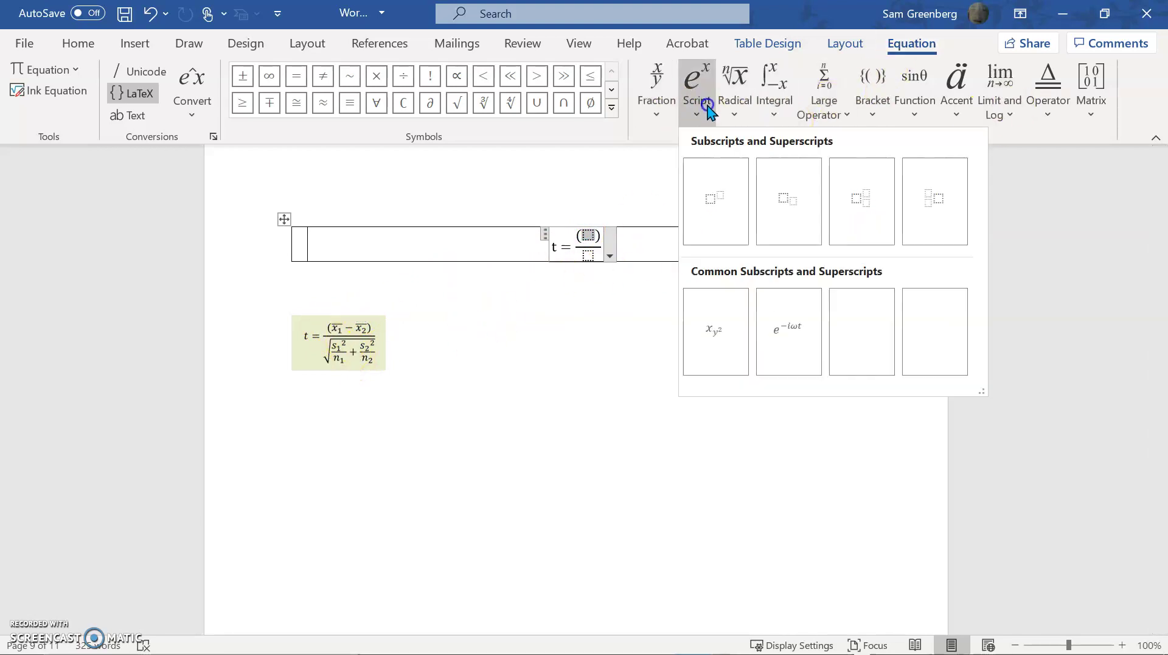
{"action": "left_click", "coordinate": [763, 189]}
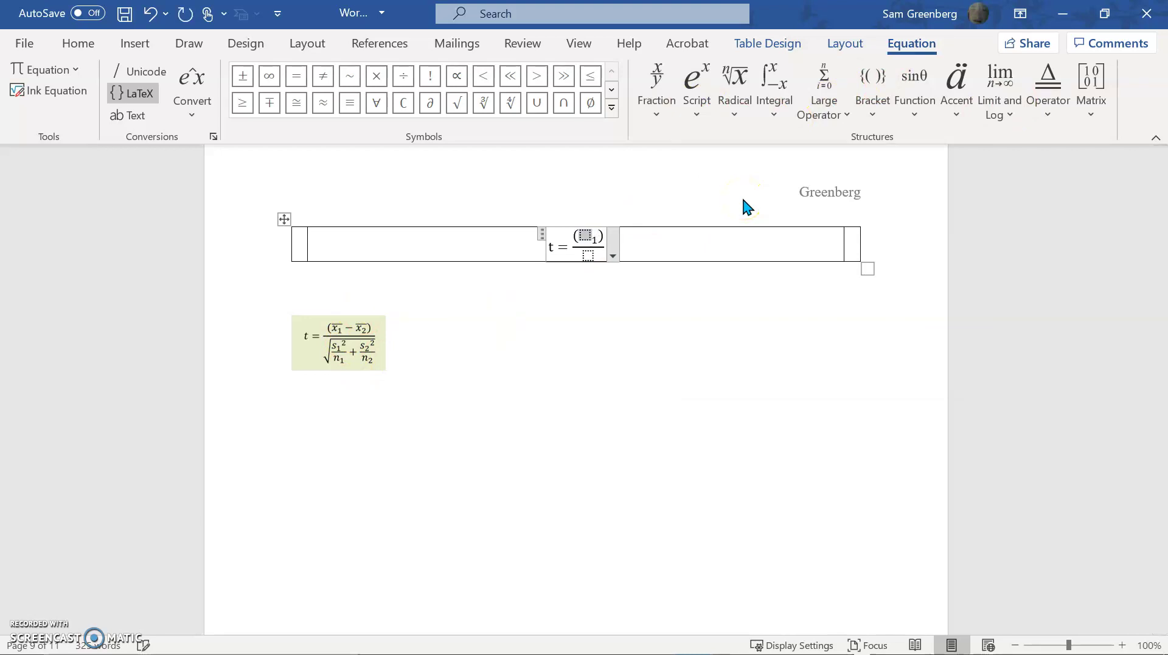
{"action": "type", "text": "x"}
{"action": "key", "text": "Right"}
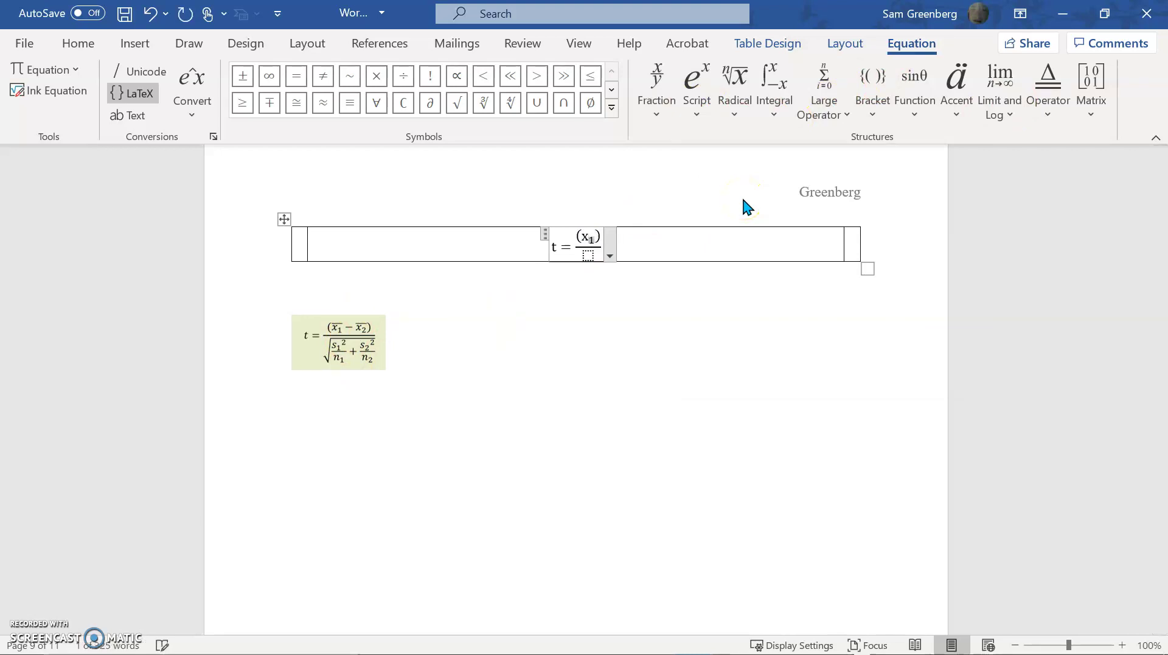
{"action": "type", "text": "1"}
{"action": "left_click", "coordinate": [951, 113]}
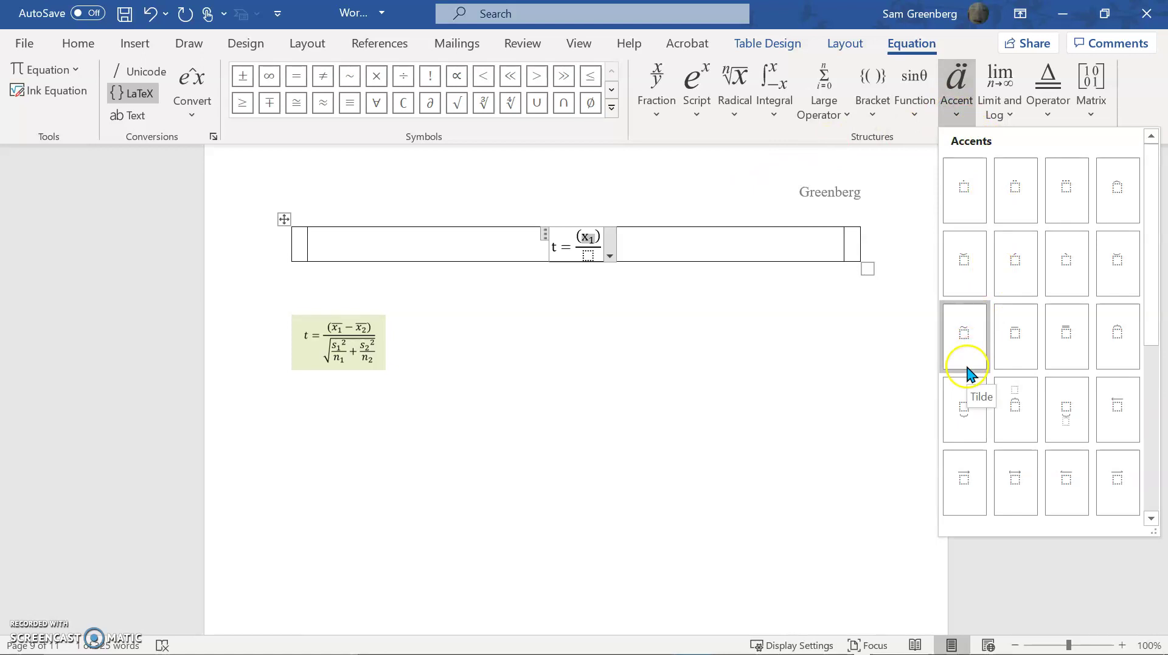
{"action": "left_click", "coordinate": [1005, 345]}
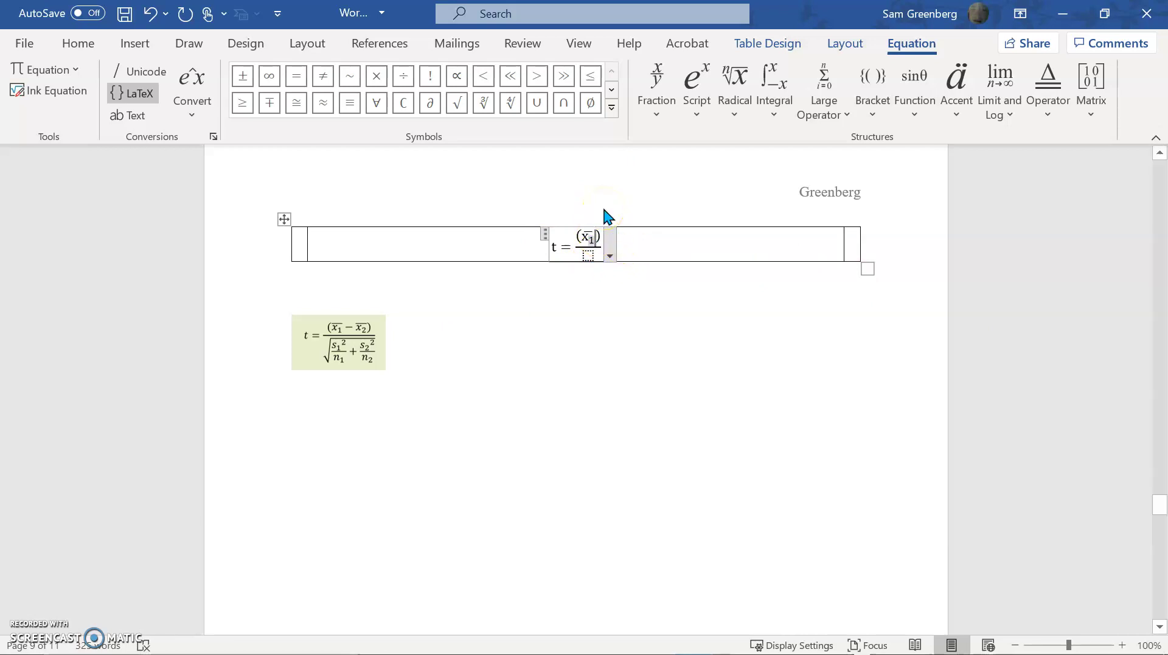
Add a minus sign and a bar-accented x with subscript 2 after the first term inside the numerator's brackets.
{"action": "type", "text": "-"}
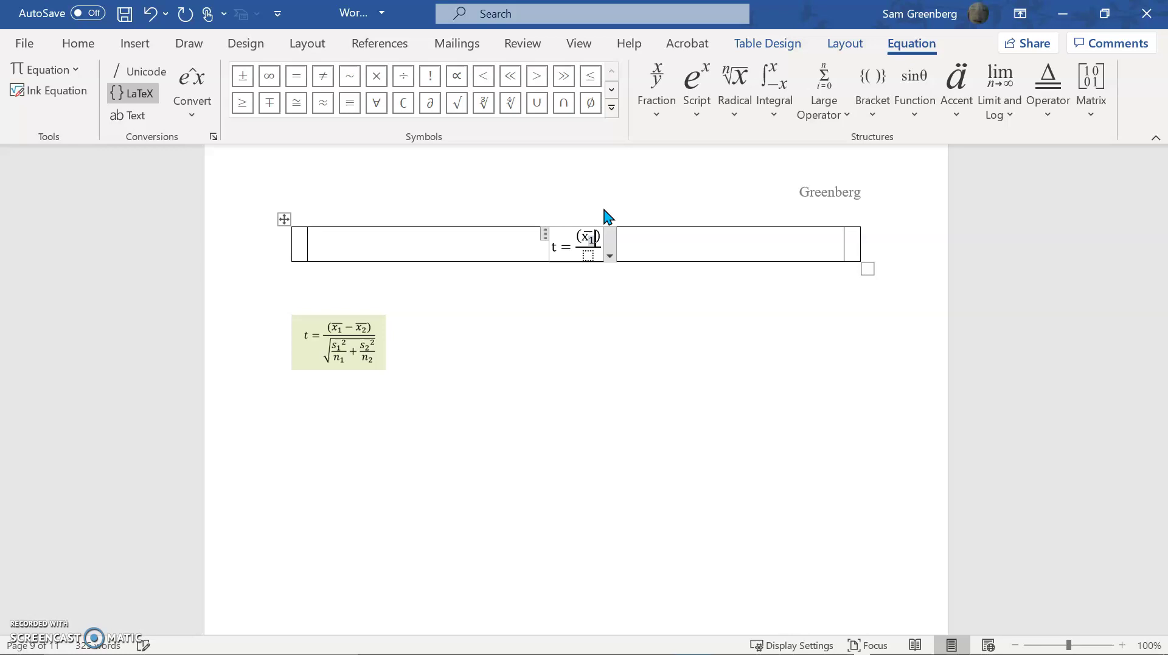
{"action": "key", "text": "Right"}
{"action": "key", "text": "BackSpace"}
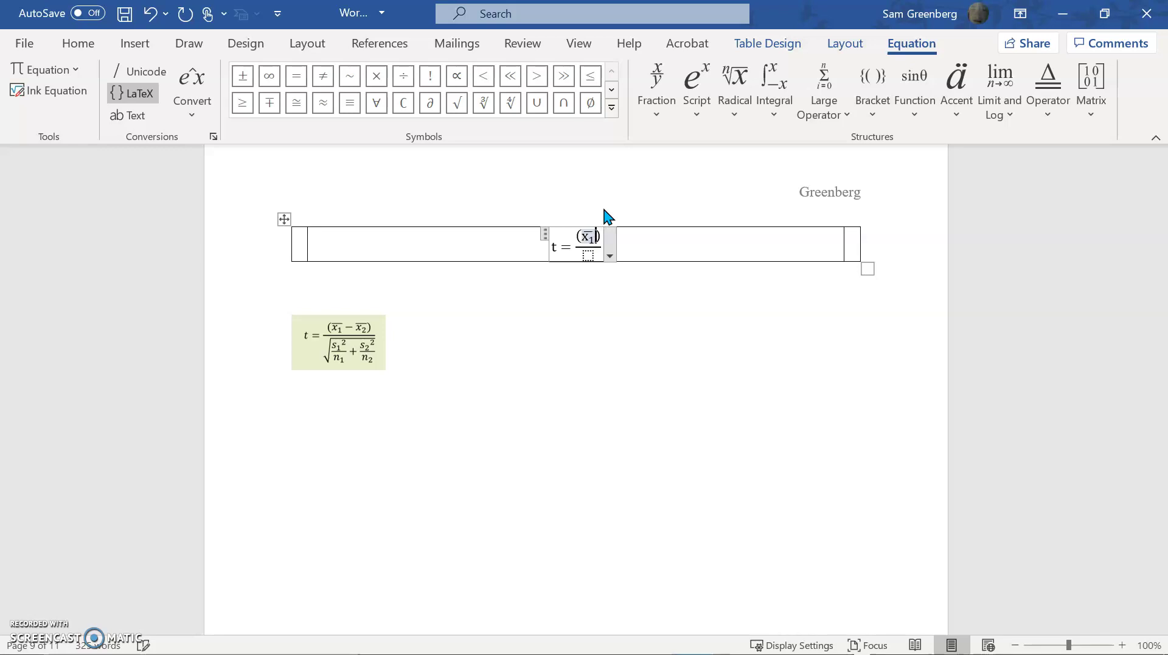
{"action": "type", "text": "-"}
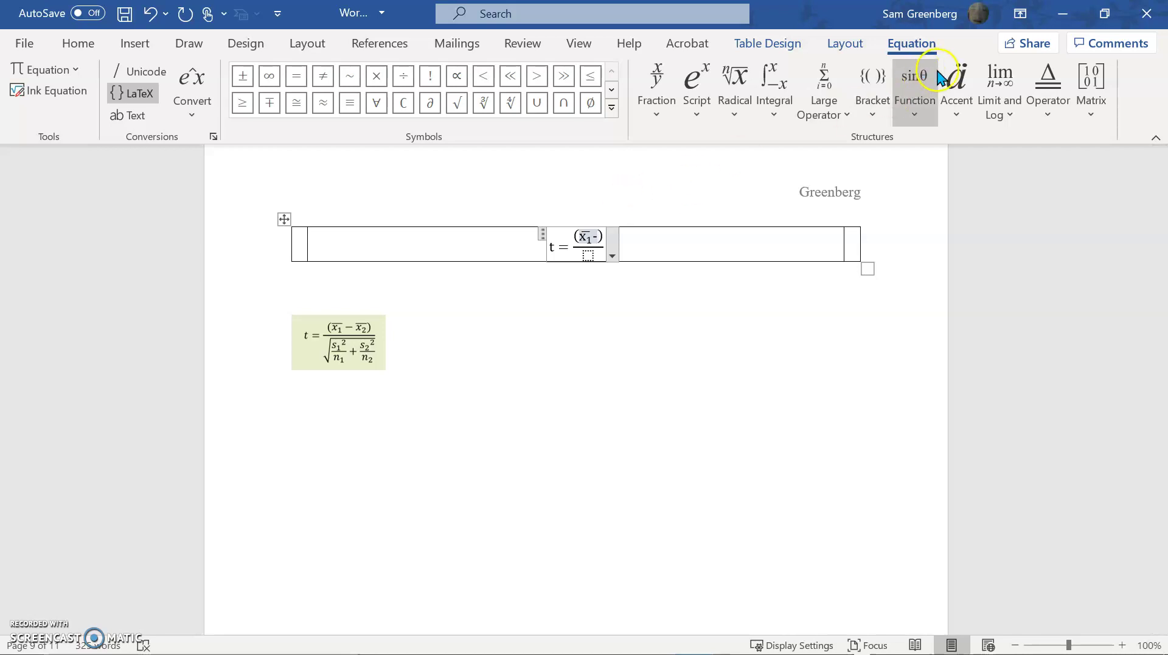
{"action": "left_click", "coordinate": [957, 91]}
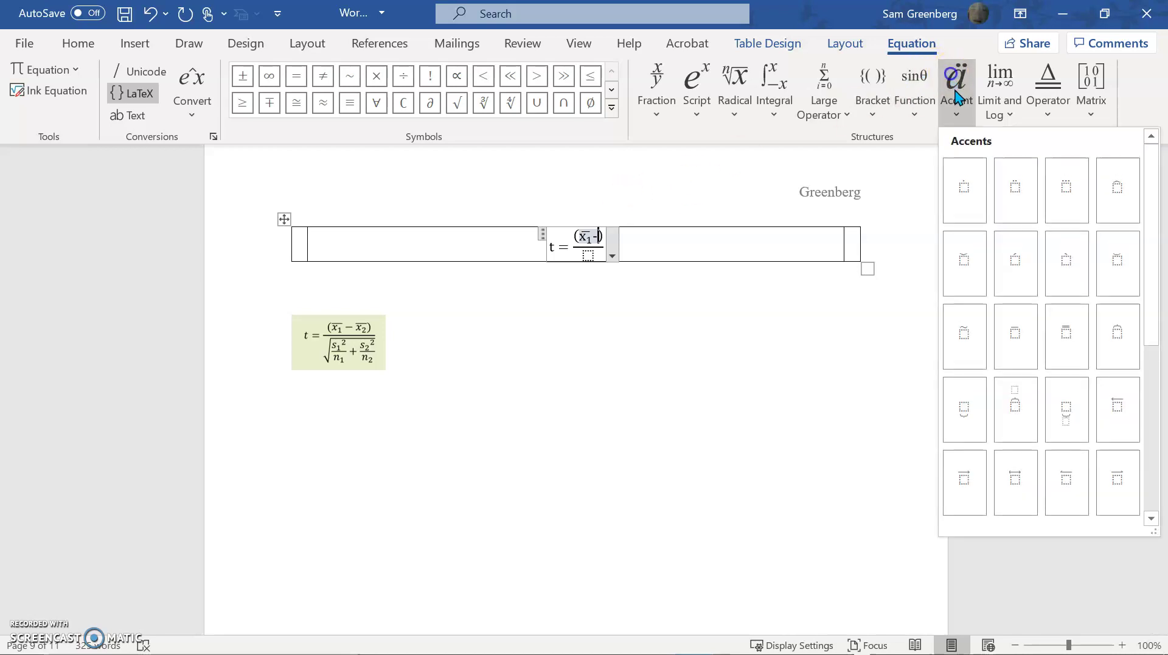
{"action": "left_click", "coordinate": [1013, 361]}
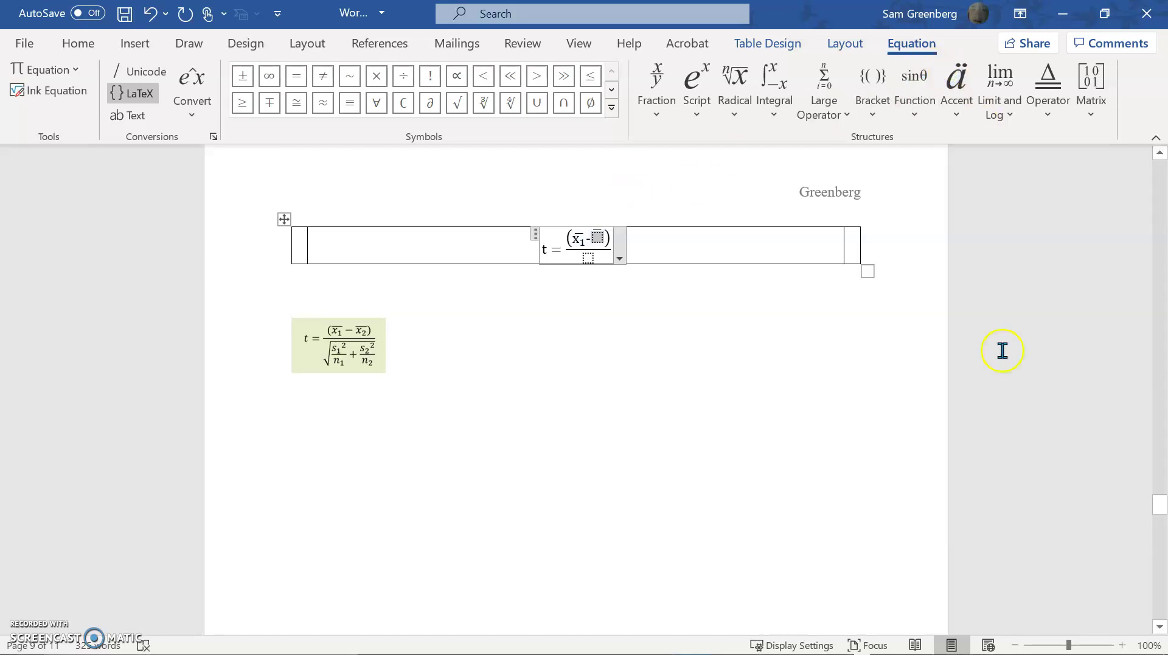
{"action": "left_click", "coordinate": [690, 85]}
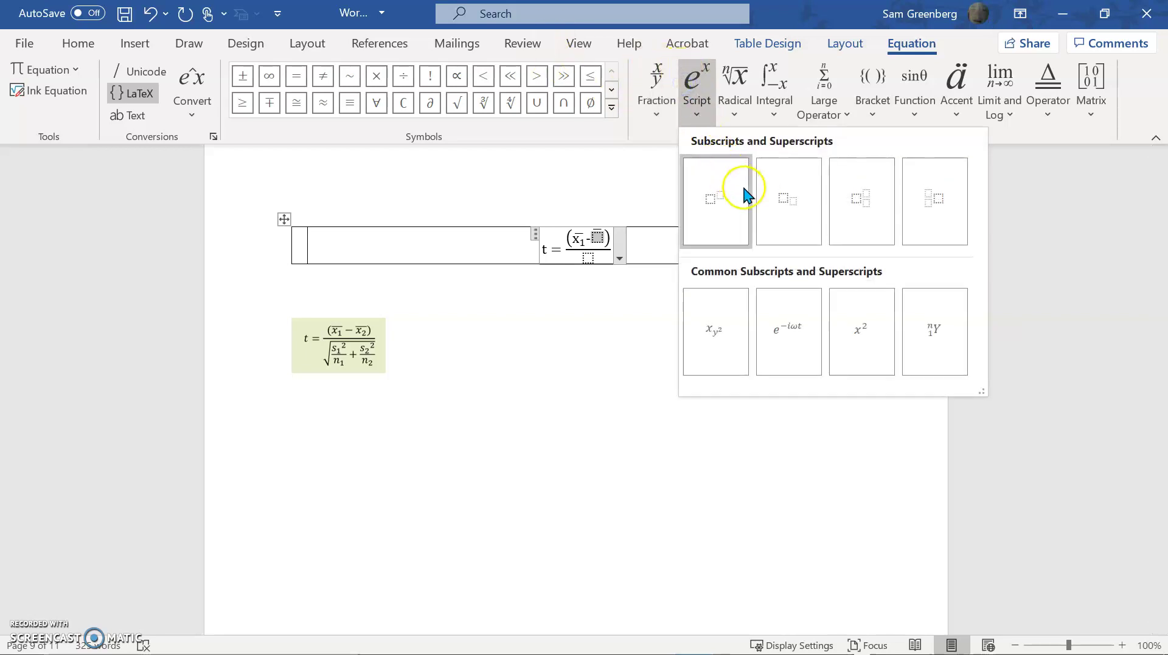
{"action": "left_click", "coordinate": [763, 214]}
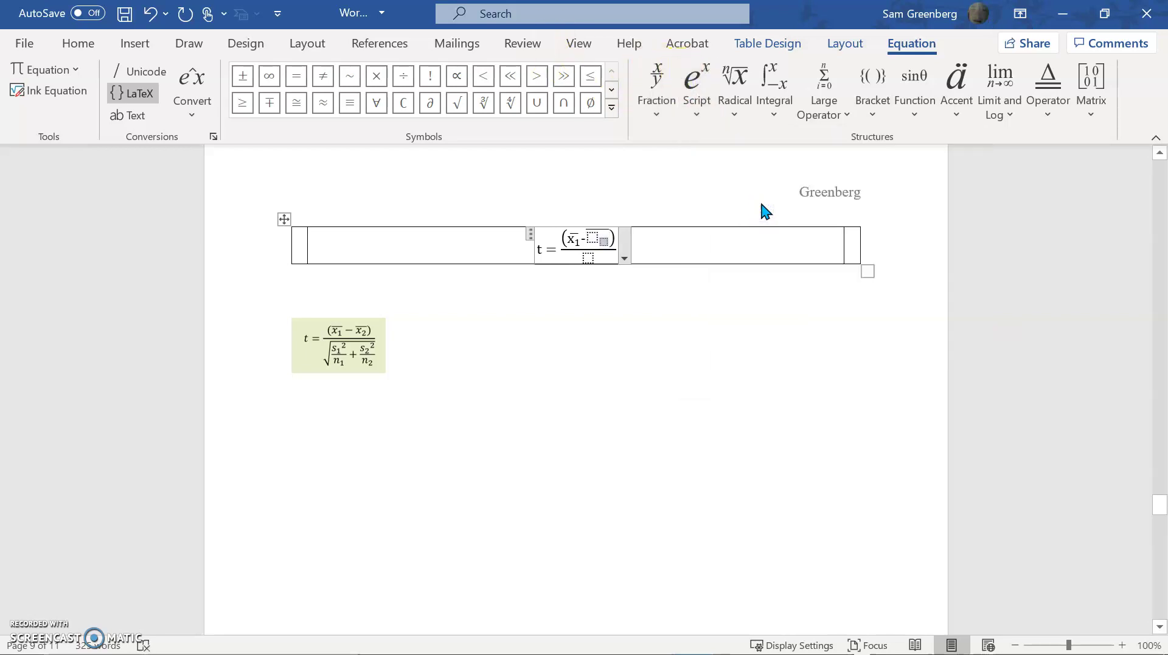
{"action": "type", "text": "x"}
{"action": "key", "text": "Right"}
{"action": "type", "text": "2"}
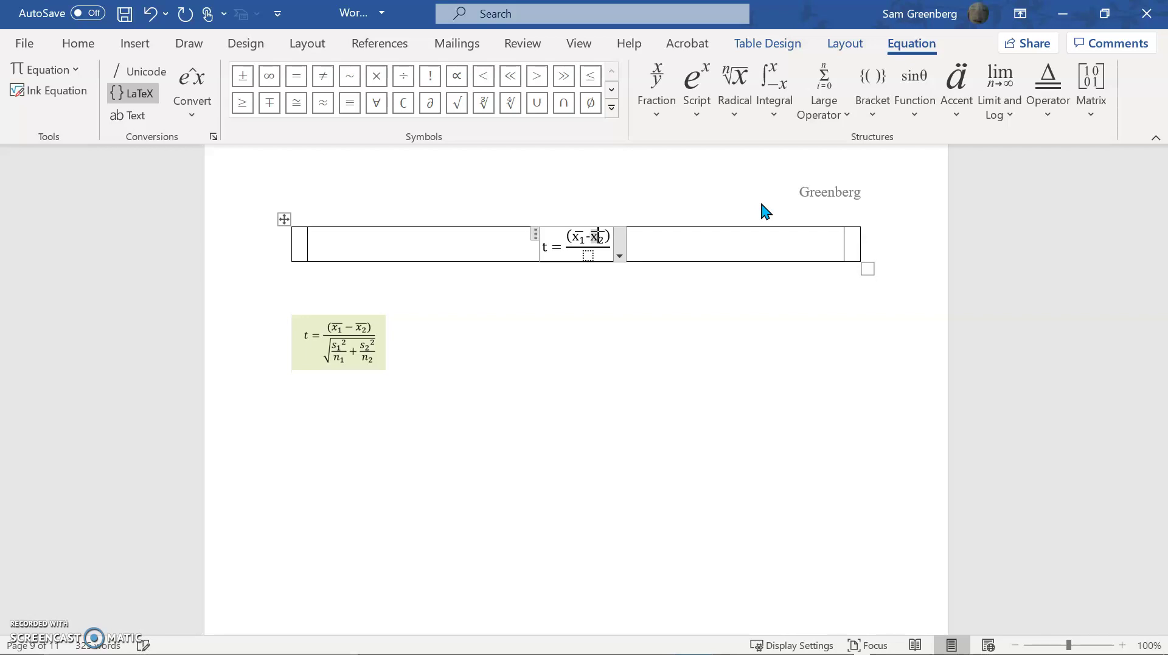
Insert an empty square root in the denominator of the t equation.
{"action": "key", "text": "Down"}
{"action": "left_click", "coordinate": [730, 97]}
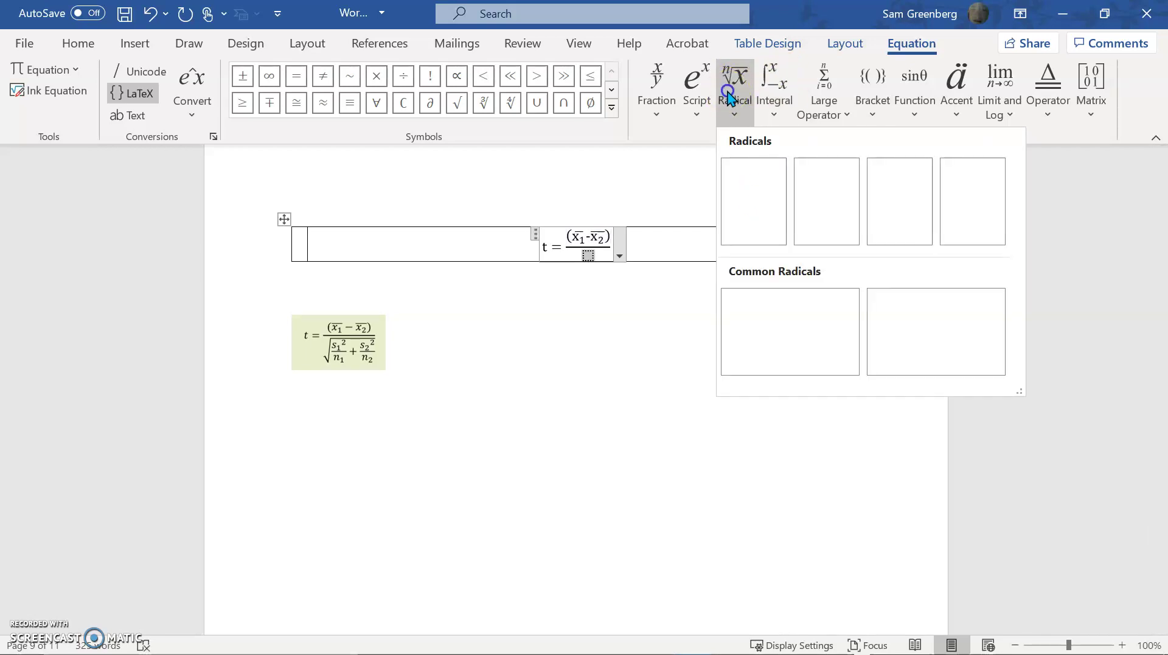
{"action": "left_click", "coordinate": [740, 191]}
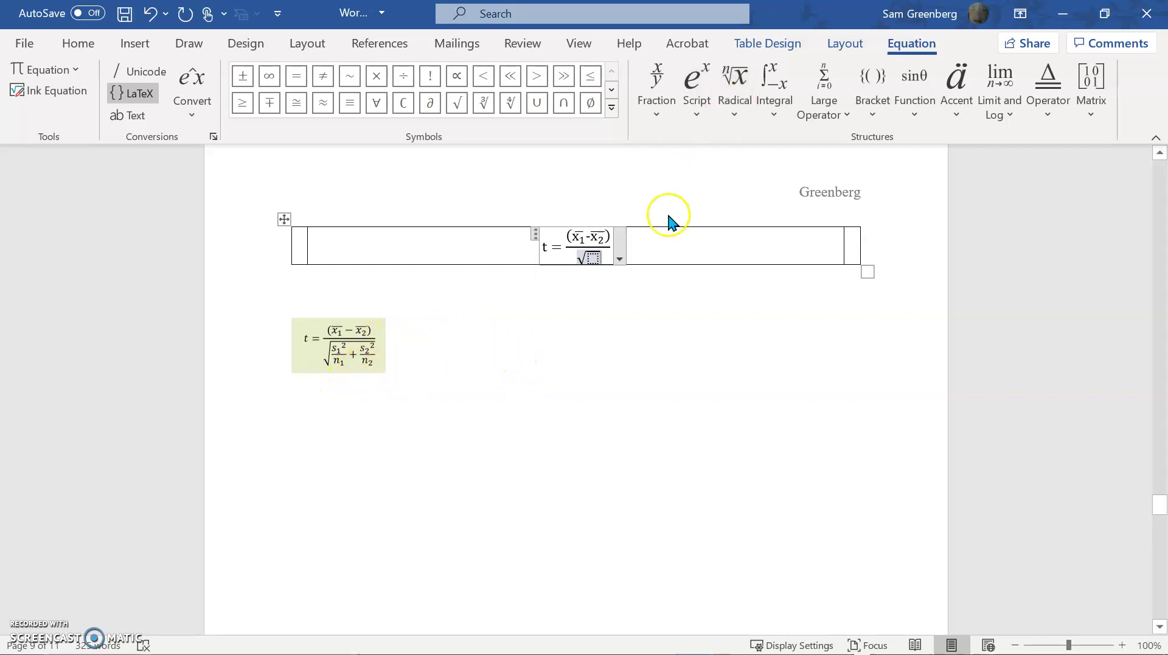
{"action": "left_click", "coordinate": [657, 100]}
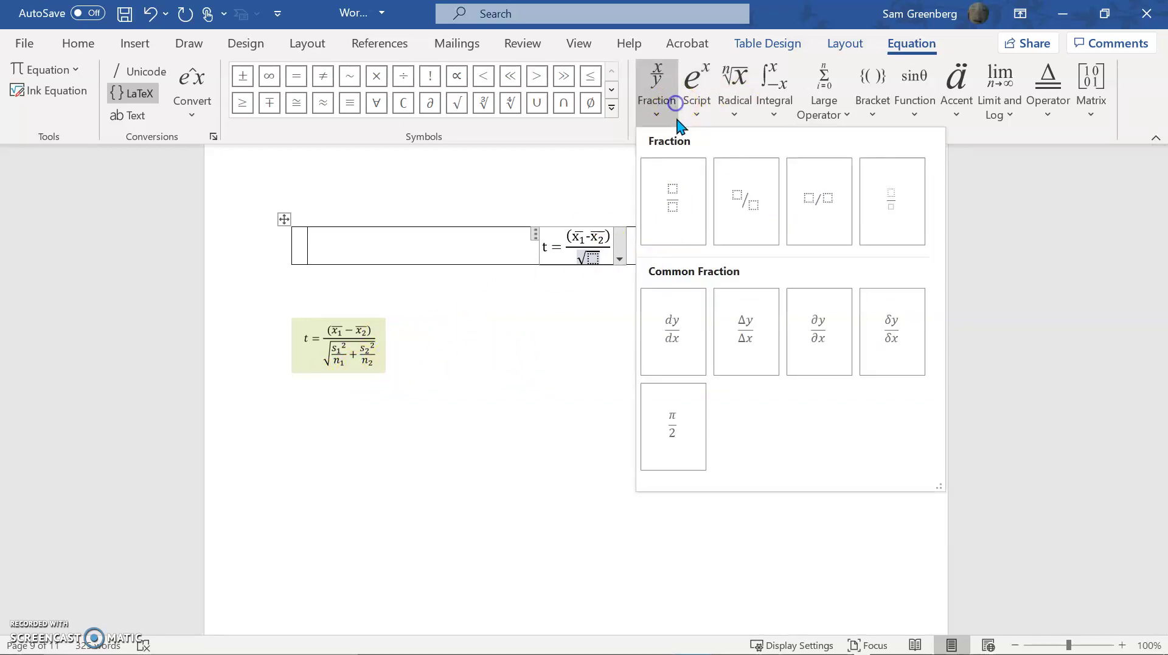
{"action": "left_click", "coordinate": [668, 197]}
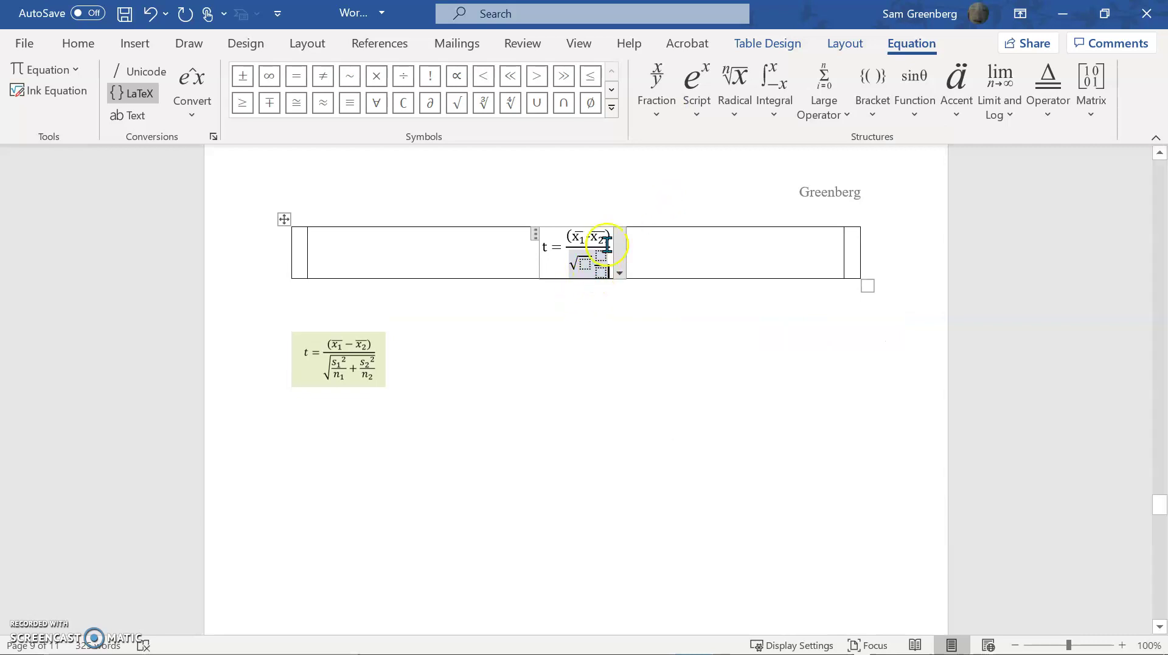
{"action": "key", "text": "ctrl+z"}
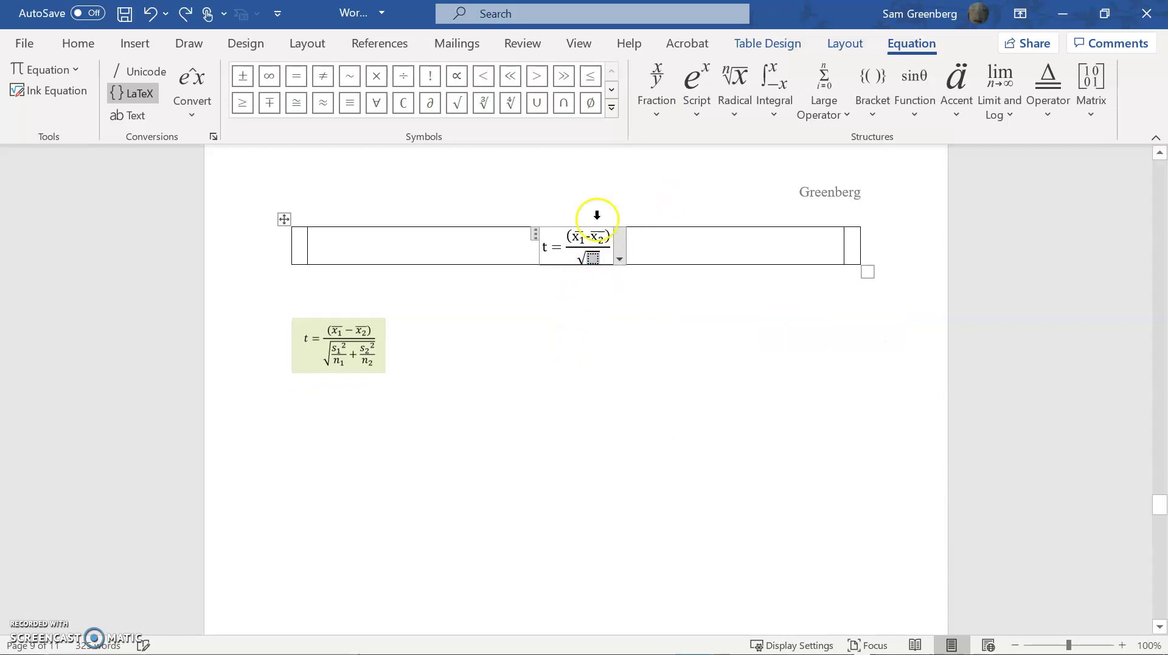
Insert an empty stacked fraction inside the square root in the denominator.
{"action": "left_click", "coordinate": [654, 91]}
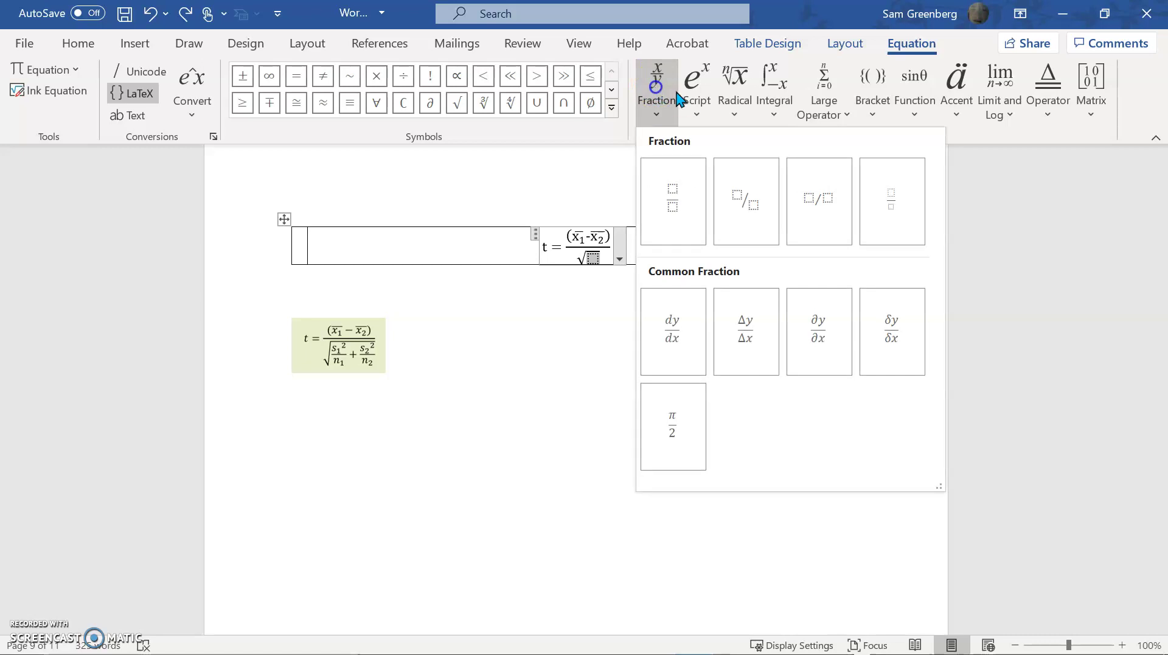
{"action": "left_click", "coordinate": [690, 222]}
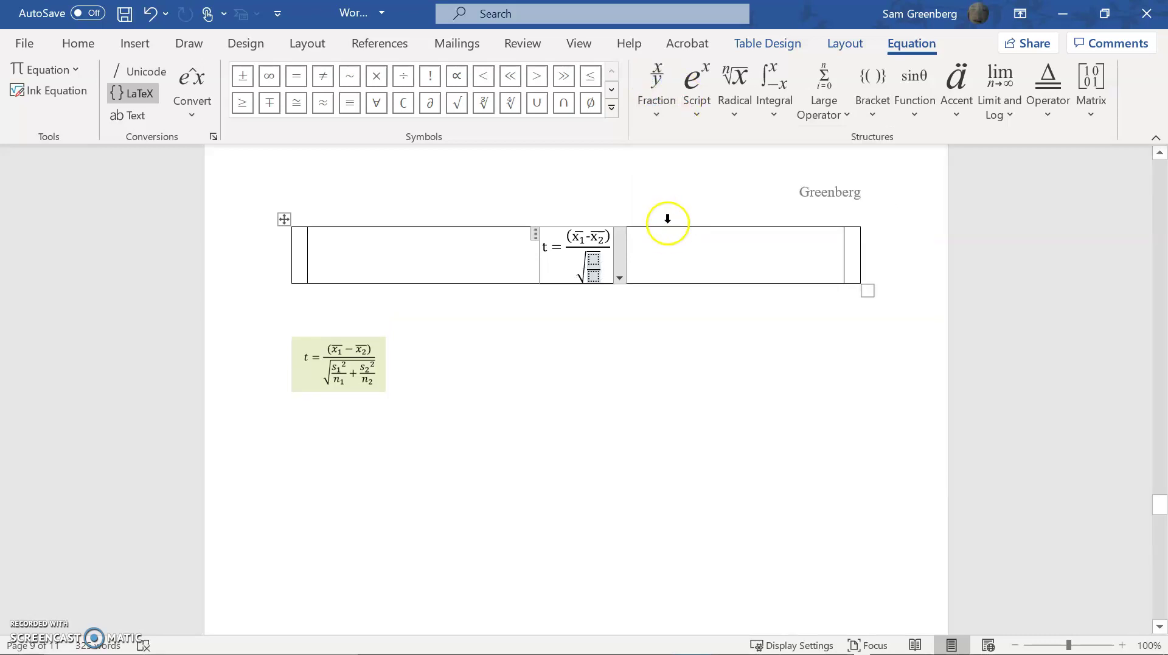
{"action": "left_click", "coordinate": [656, 85]}
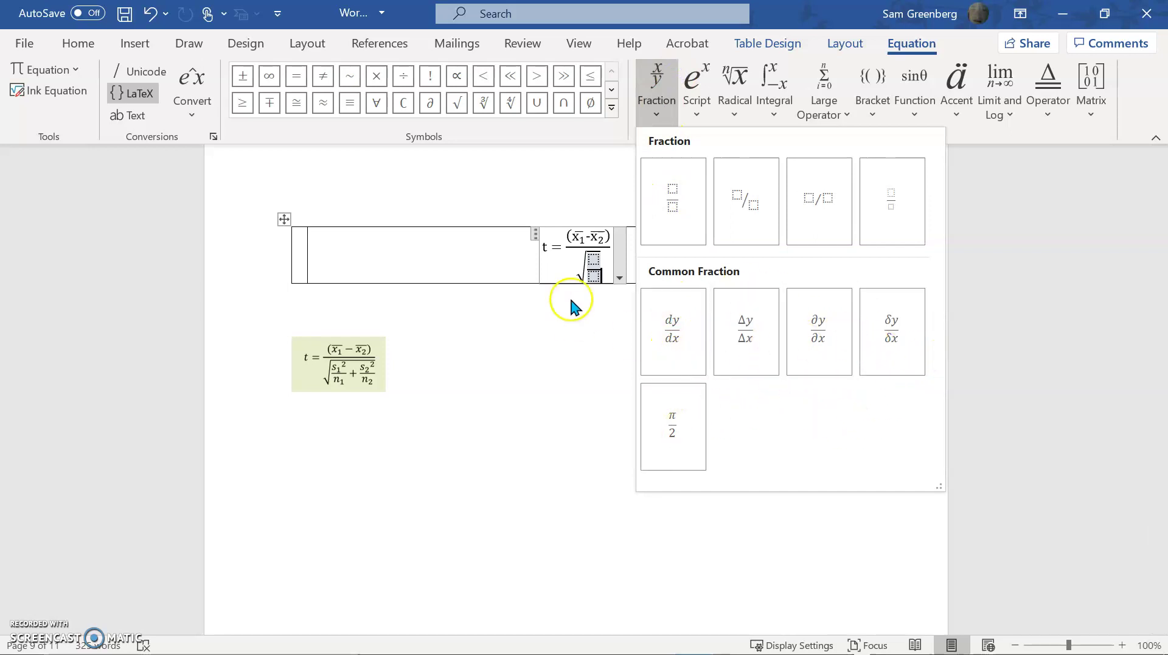
{"action": "left_click", "coordinate": [594, 263]}
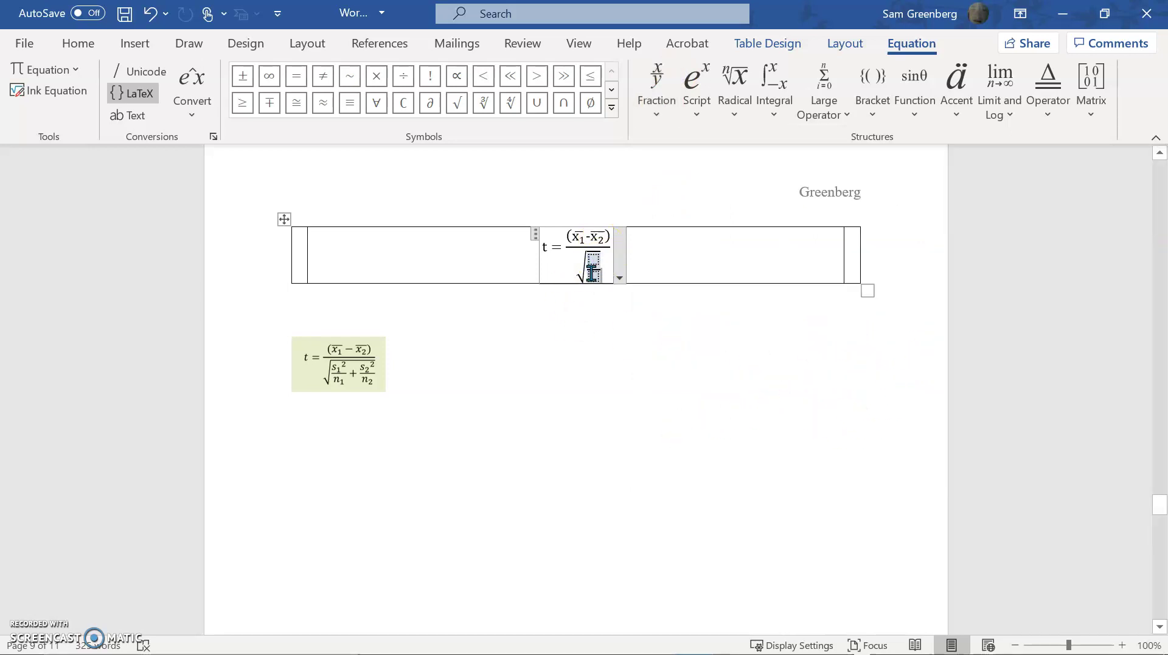
Enter s with subscript 1 and superscript 2 in the numerator of the fraction under the square root.
{"action": "left_click", "coordinate": [595, 261]}
{"action": "left_click", "coordinate": [695, 102]}
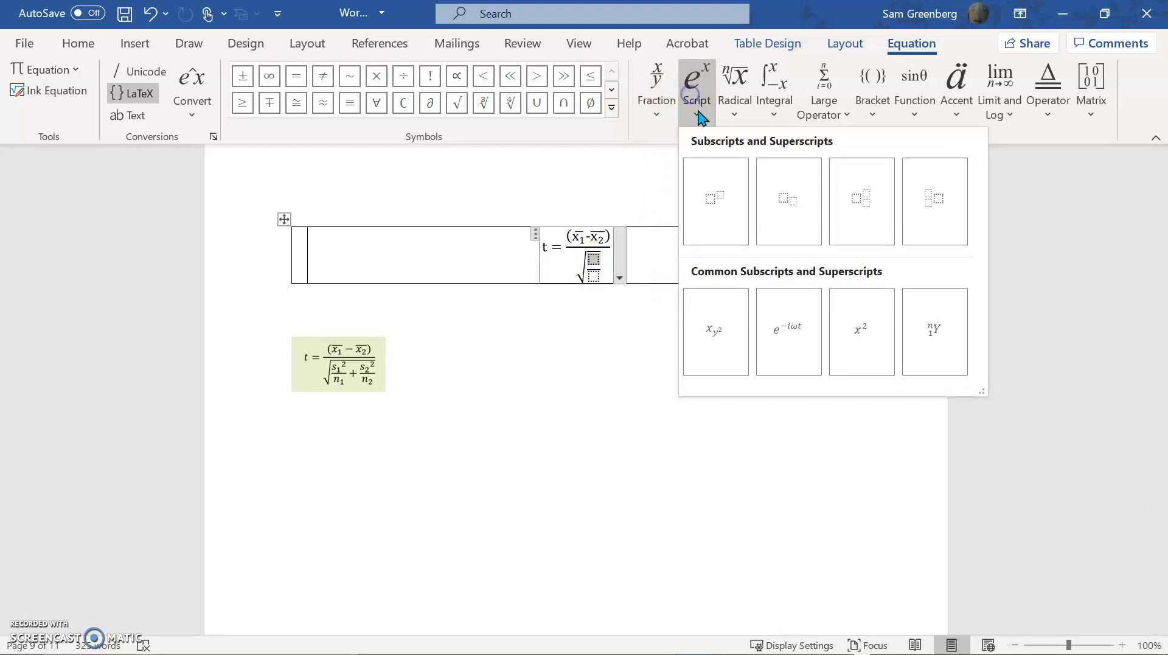
{"action": "left_click", "coordinate": [719, 202]}
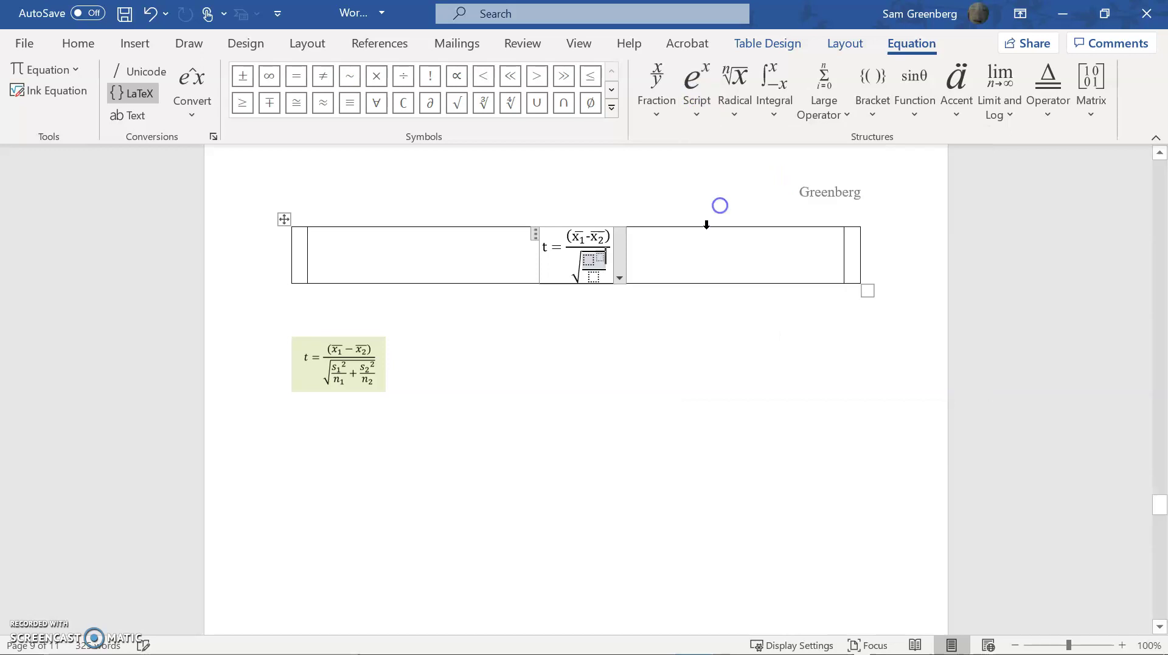
{"action": "left_click", "coordinate": [588, 262]}
{"action": "left_click", "coordinate": [659, 91]}
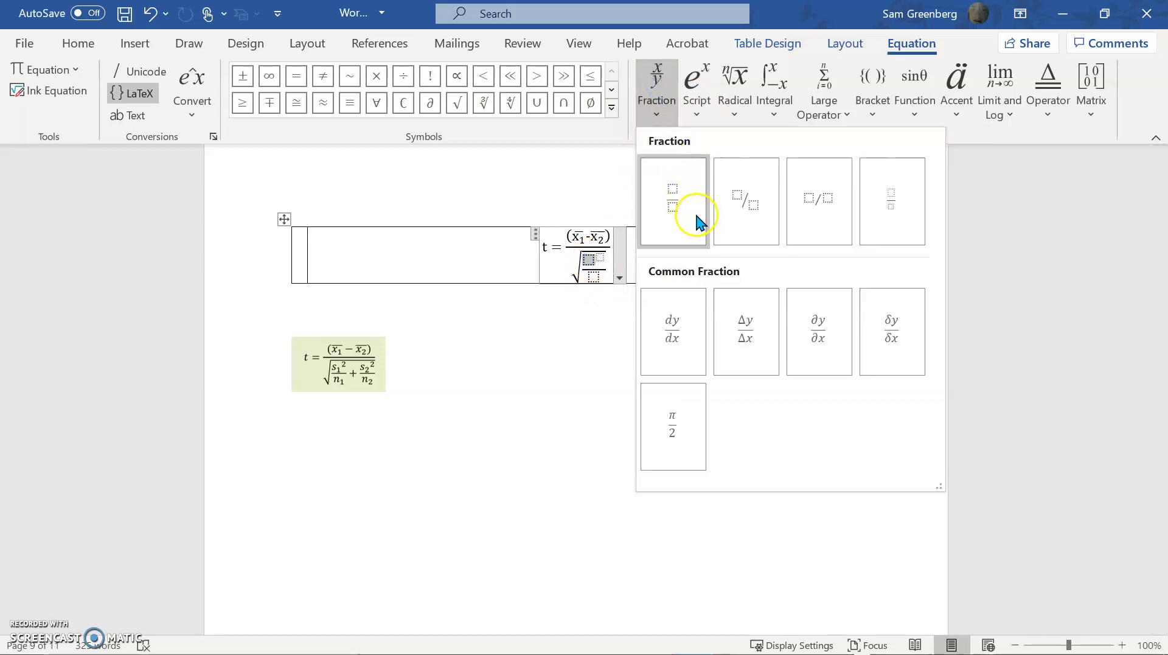
{"action": "left_click", "coordinate": [697, 93]}
{"action": "left_click", "coordinate": [771, 201]}
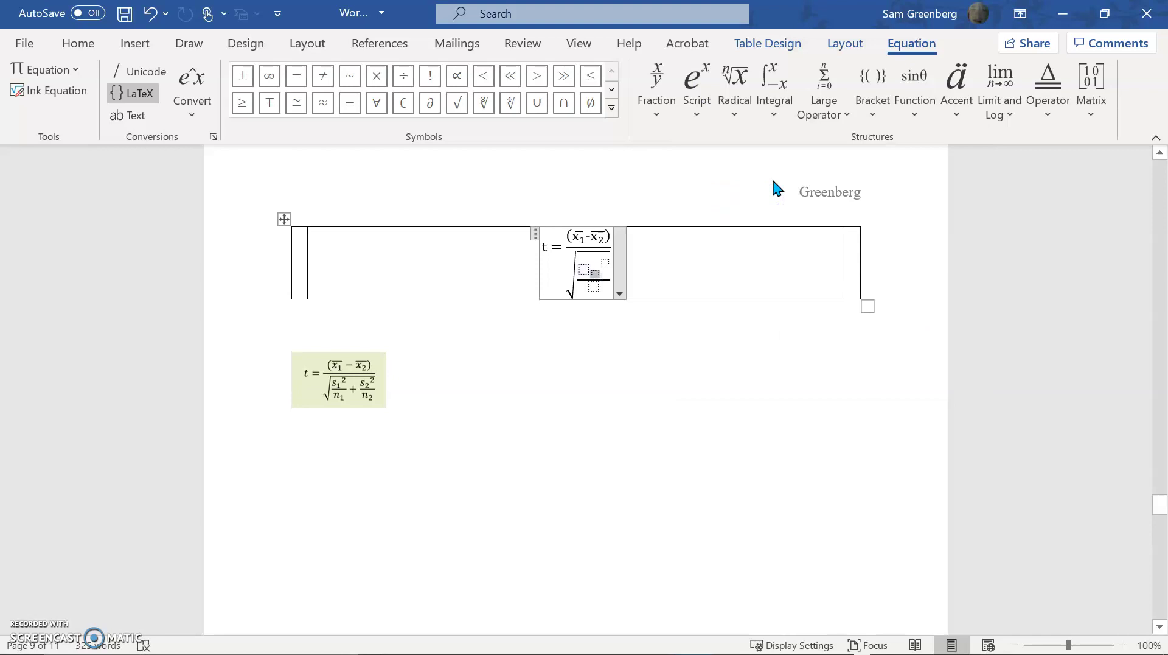
{"action": "type", "text": "s"}
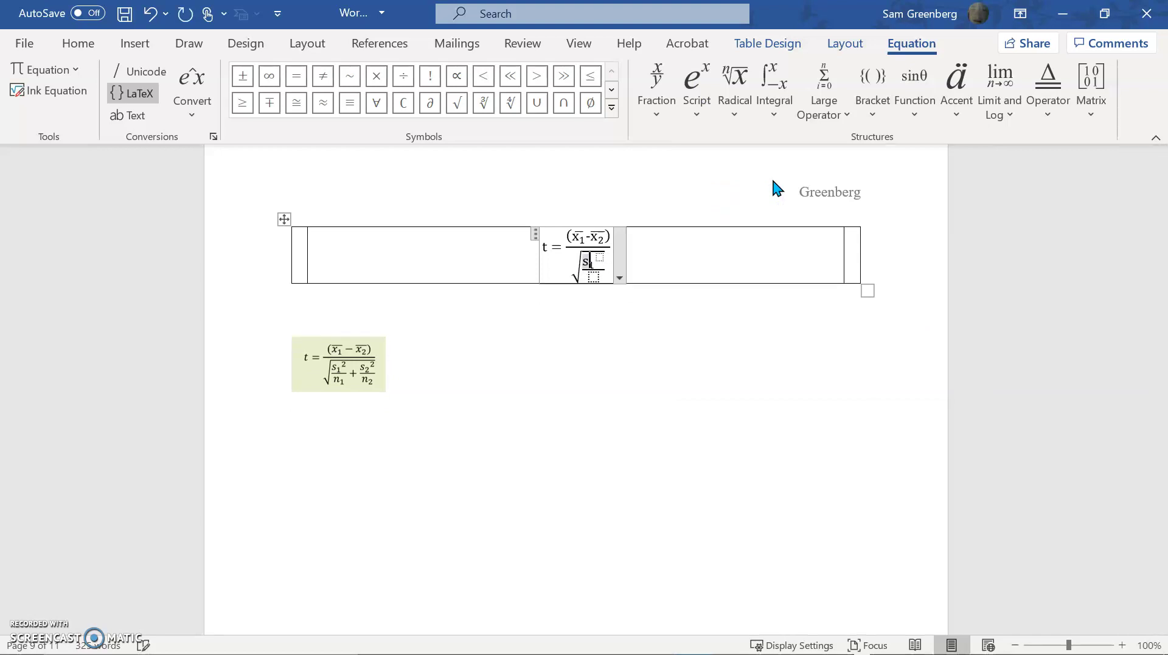
{"action": "type", "text": "12"}
{"action": "key", "text": "BackSpace"}
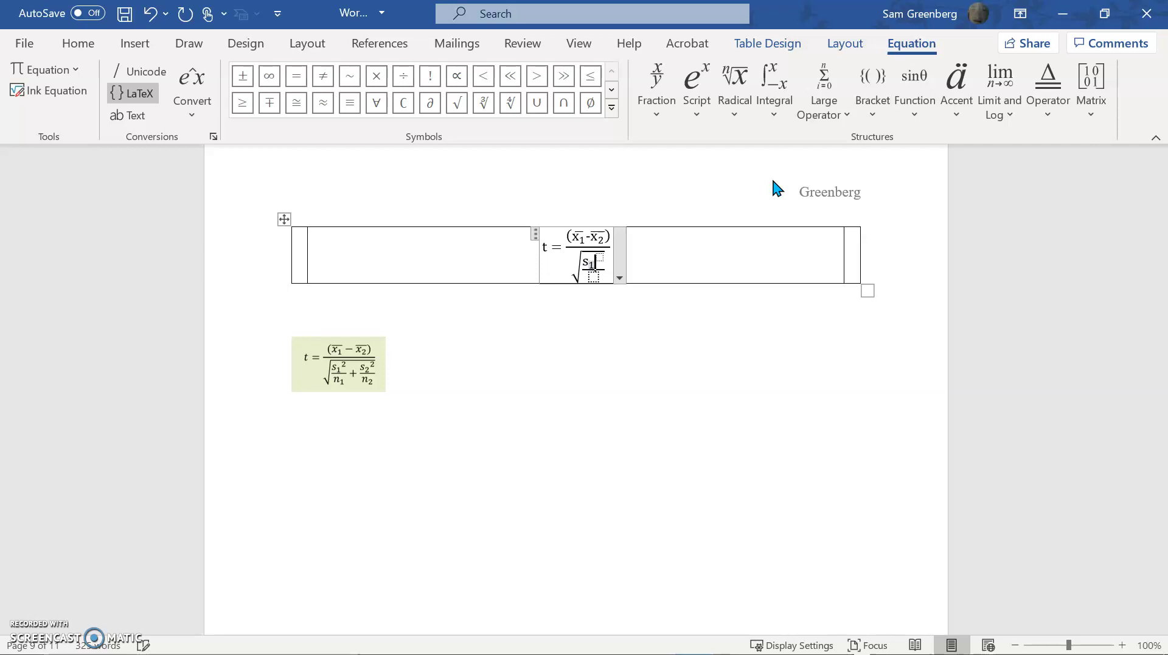
{"action": "type", "text": "2"}
Enter n with subscript 1 in the denominator of the fraction under the square root.
{"action": "left_click", "coordinate": [678, 97]}
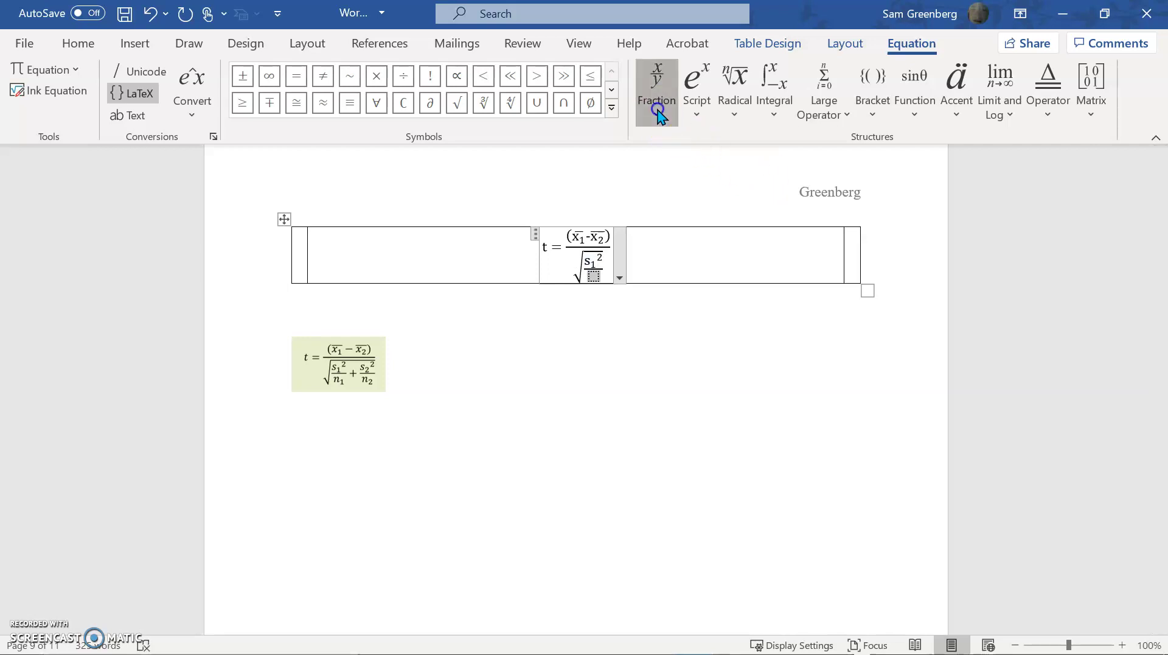
{"action": "left_click", "coordinate": [774, 200]}
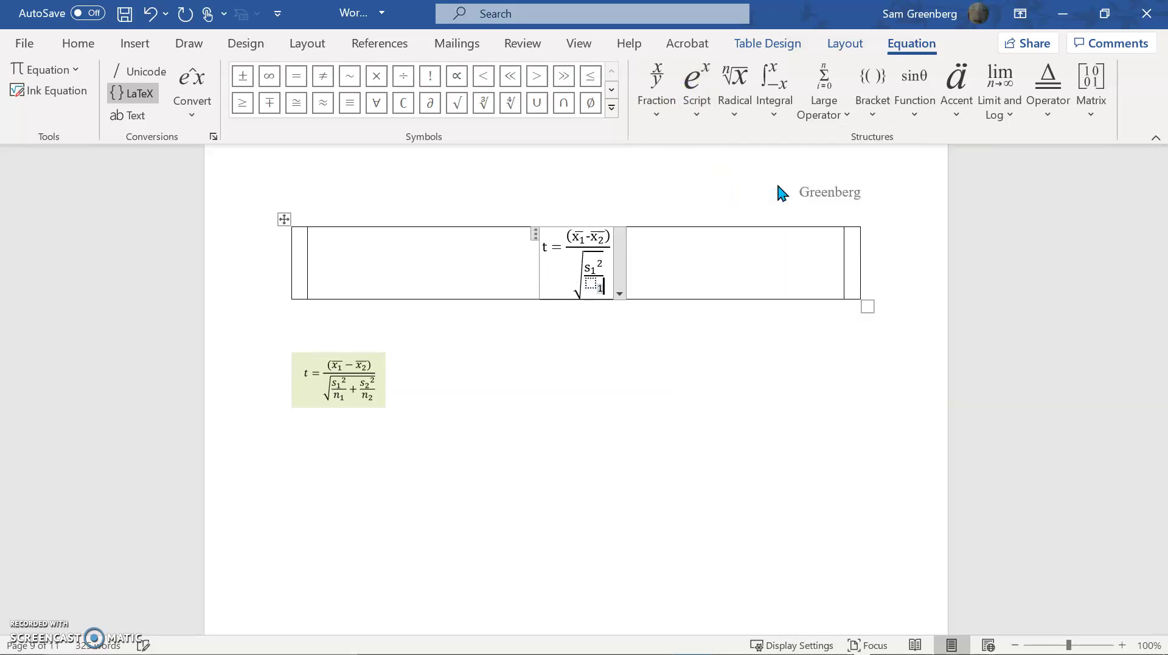
{"action": "type", "text": "n1"}
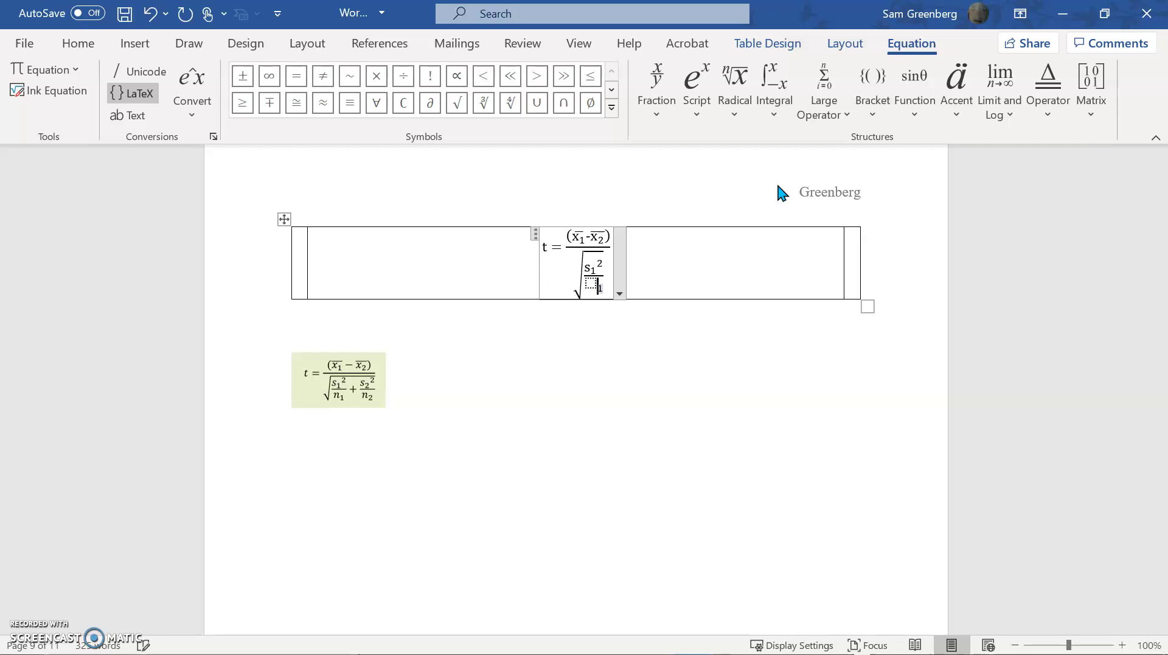
{"action": "type", "text": "n"}
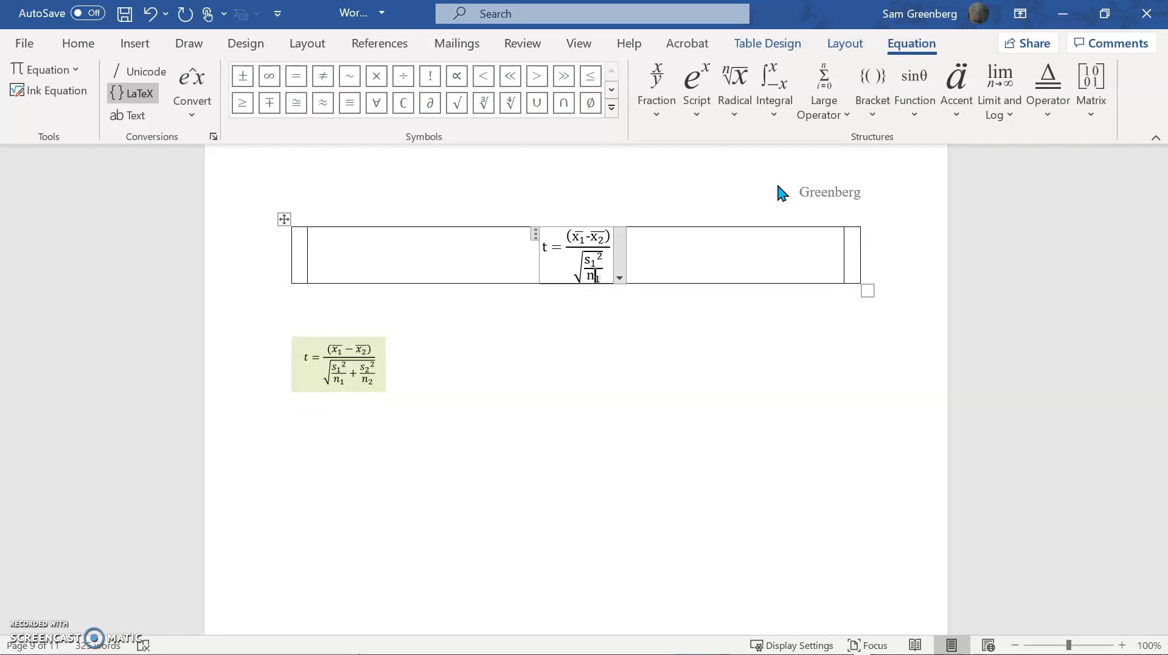
Copy the finished fraction under the square root and paste it after a plus sign beside the original.
{"action": "key", "text": "Up"}
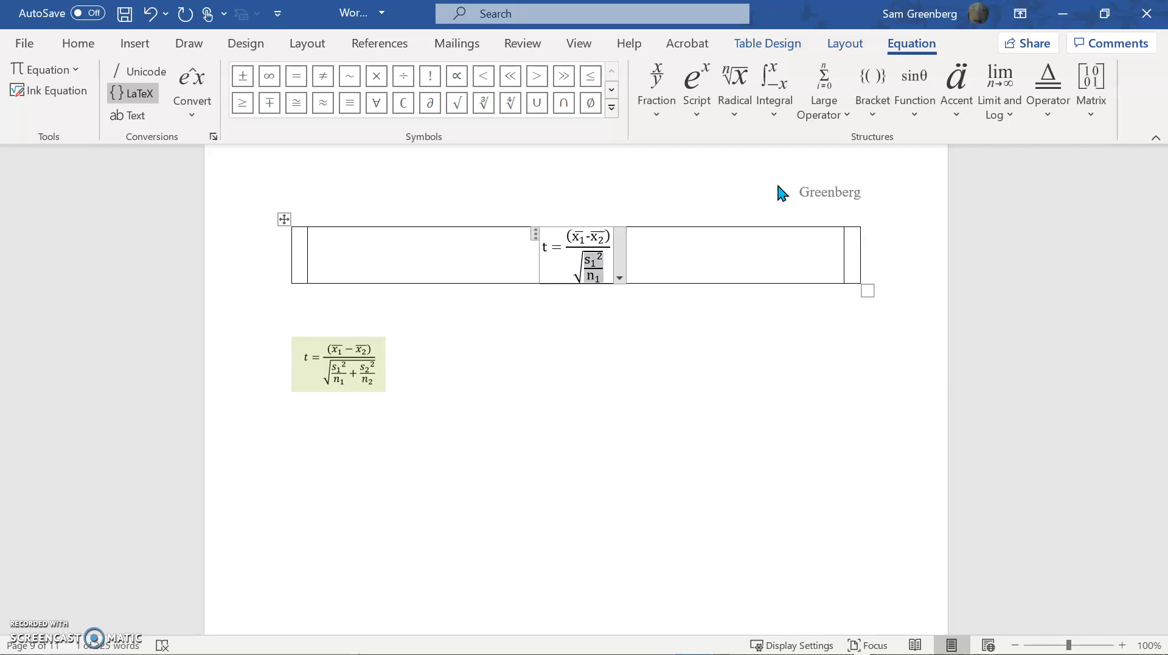
{"action": "key", "text": "Right"}
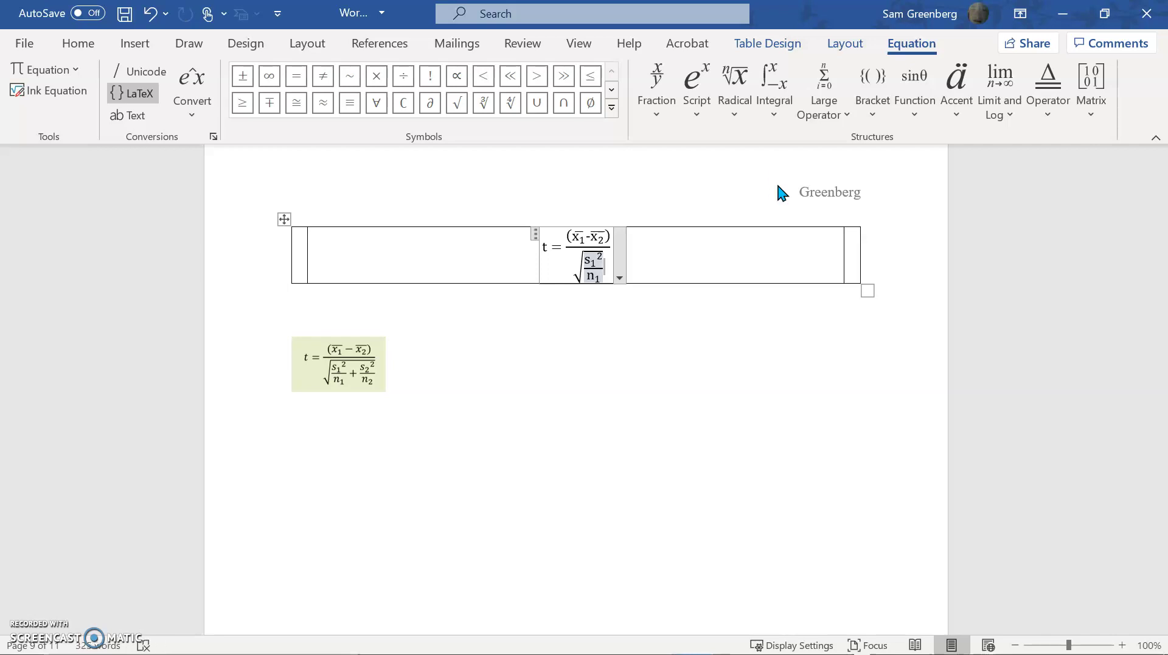
{"action": "type", "text": "+"}
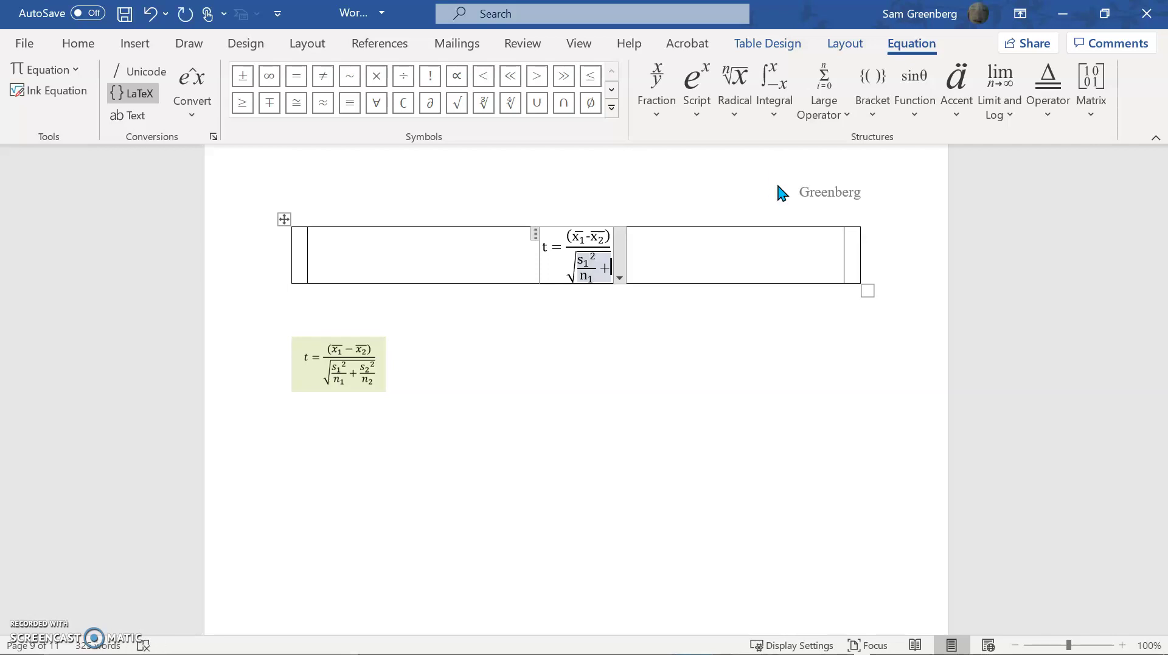
{"action": "key", "text": "ctrl+v"}
Change the subscripts of n and s in the second fraction to 2 and leave the equation.
{"action": "key", "text": "BackSpace"}
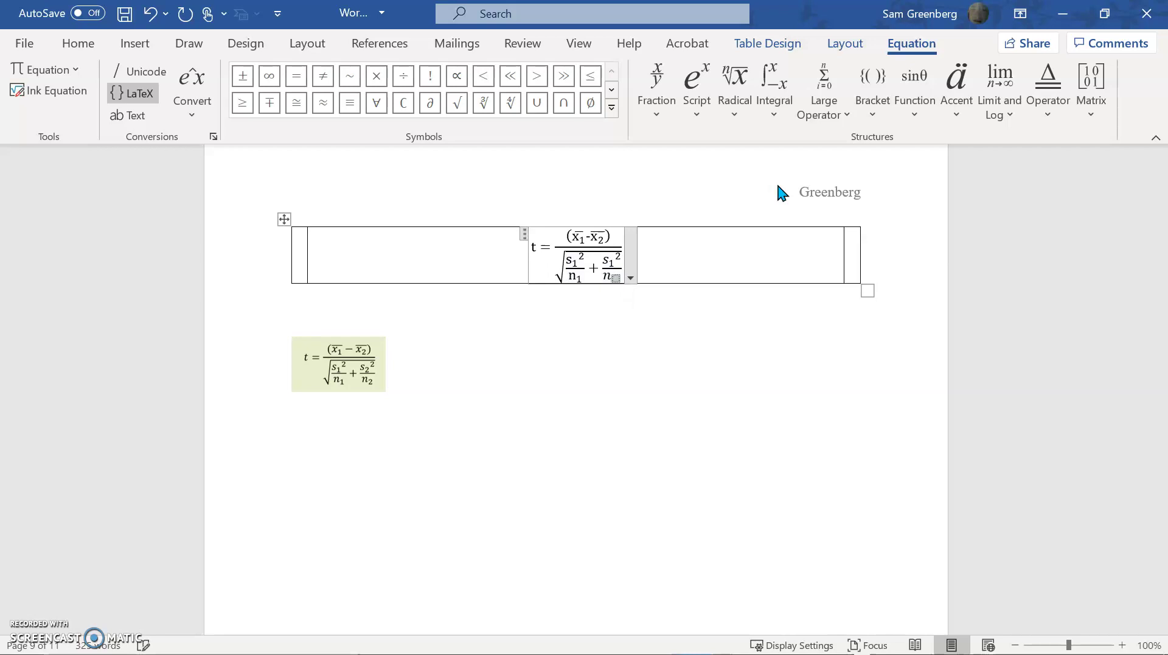
{"action": "type", "text": "2"}
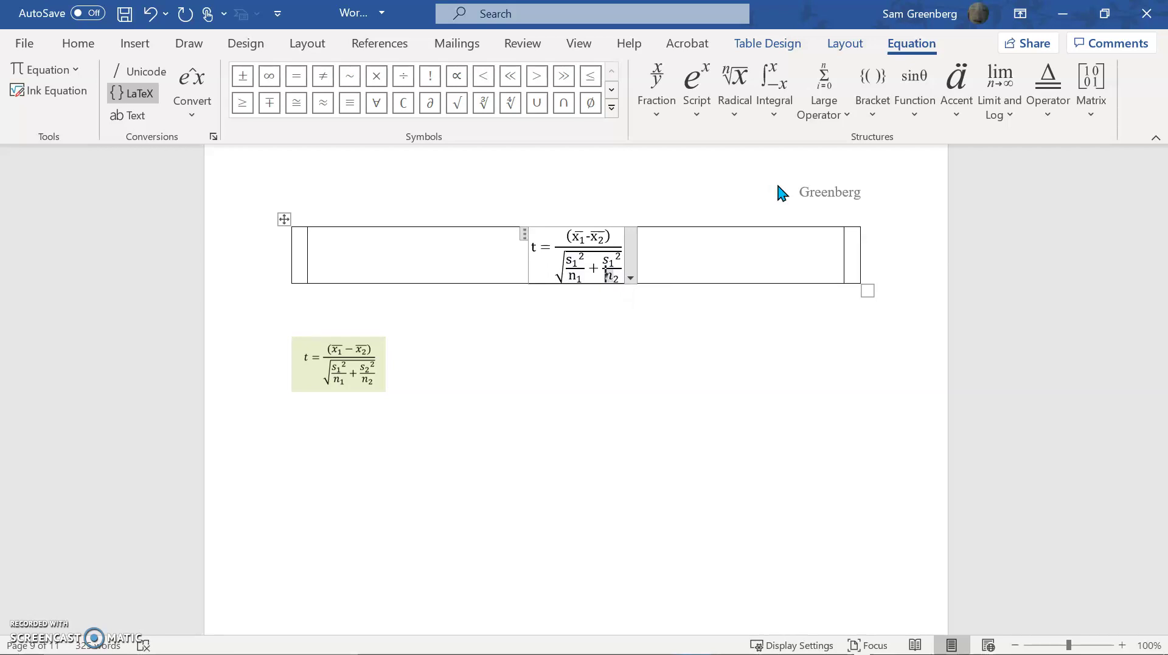
{"action": "key", "text": "Up"}
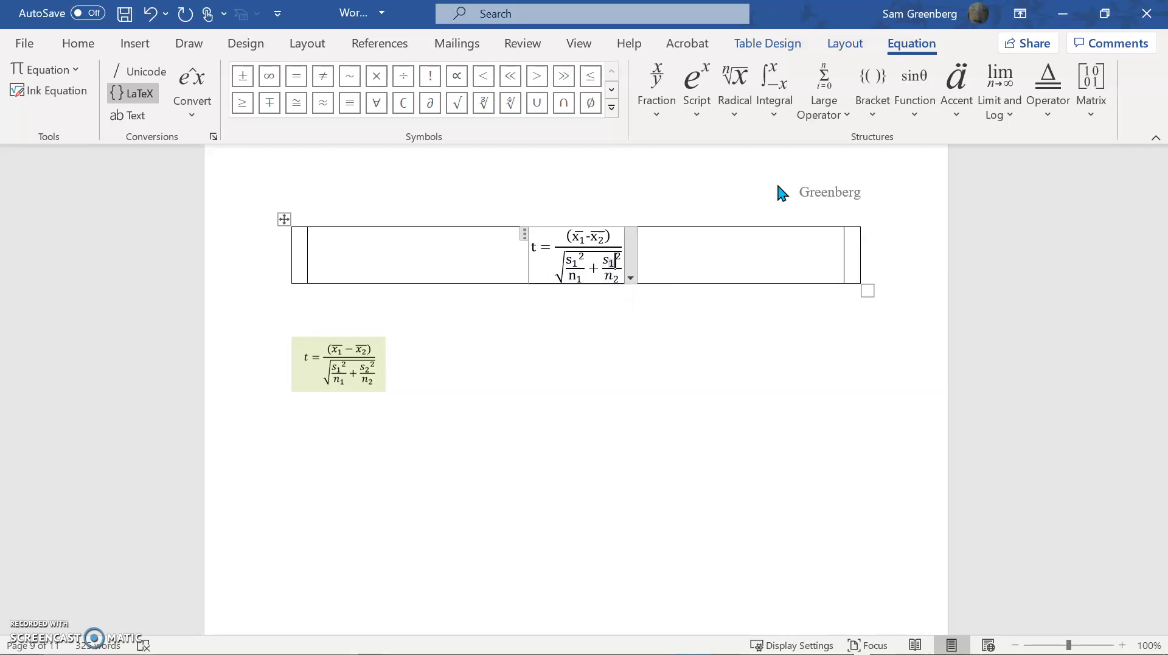
{"action": "key", "text": "BackSpace"}
{"action": "type", "text": "2"}
{"action": "key", "text": "Right"}
{"action": "left_click", "coordinate": [756, 224]}
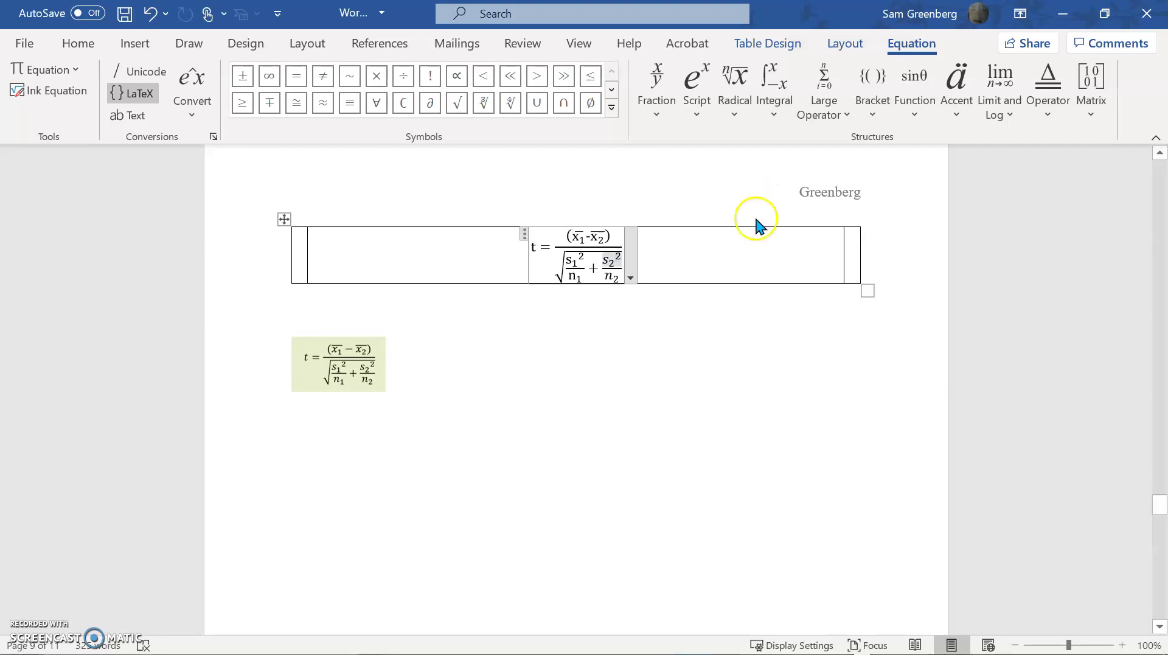
{"action": "left_click", "coordinate": [664, 356]}
{"action": "scroll", "coordinate": [660, 352], "scroll_direction": "down", "scroll_amount": 1}
{"action": "scroll", "coordinate": [600, 287], "scroll_direction": "up", "scroll_amount": 1}
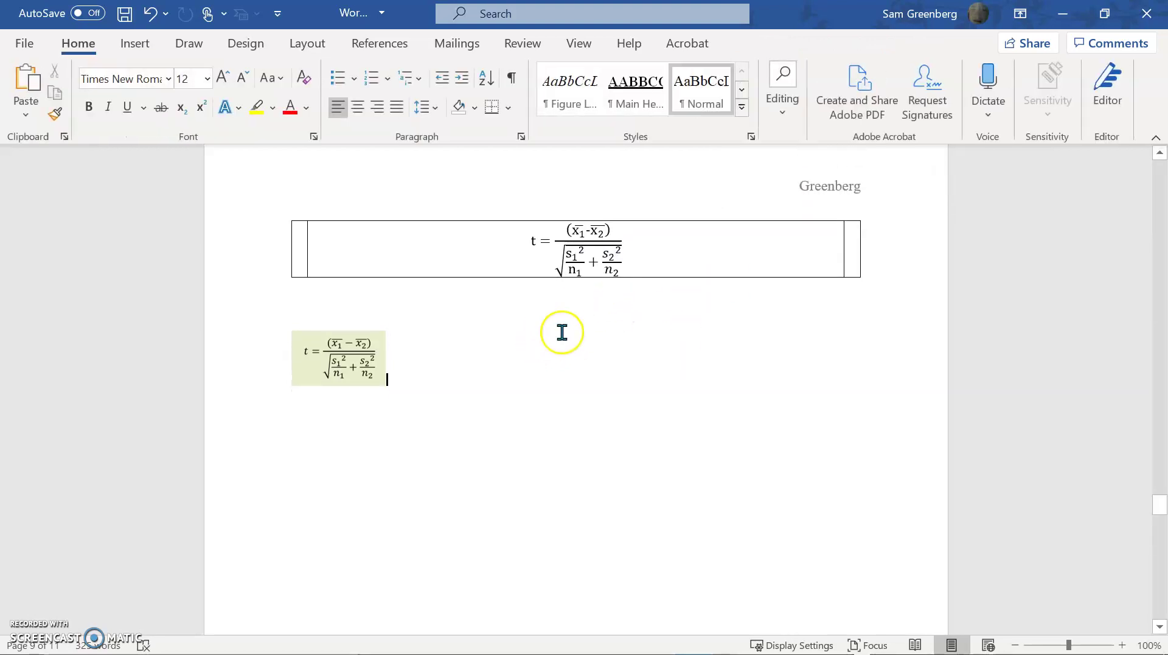
Convert the whole t equation in the table's middle cell to normal, non-italic text.
{"action": "left_click", "coordinate": [637, 267]}
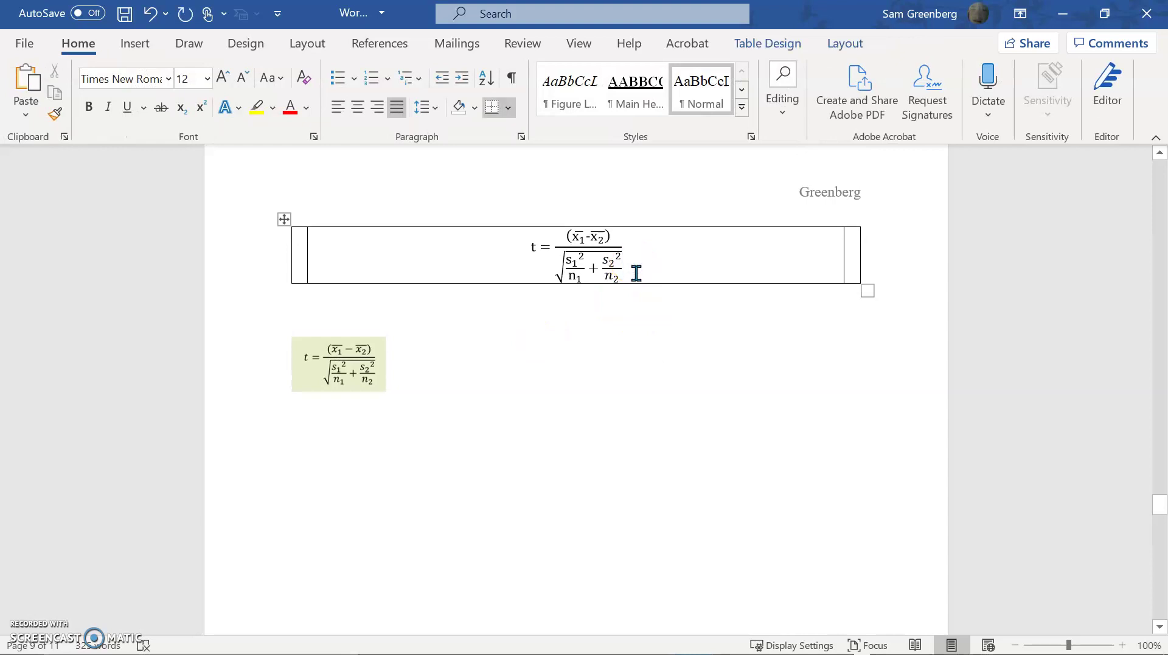
{"action": "left_click", "coordinate": [636, 275]}
{"action": "double_click", "coordinate": [636, 277]}
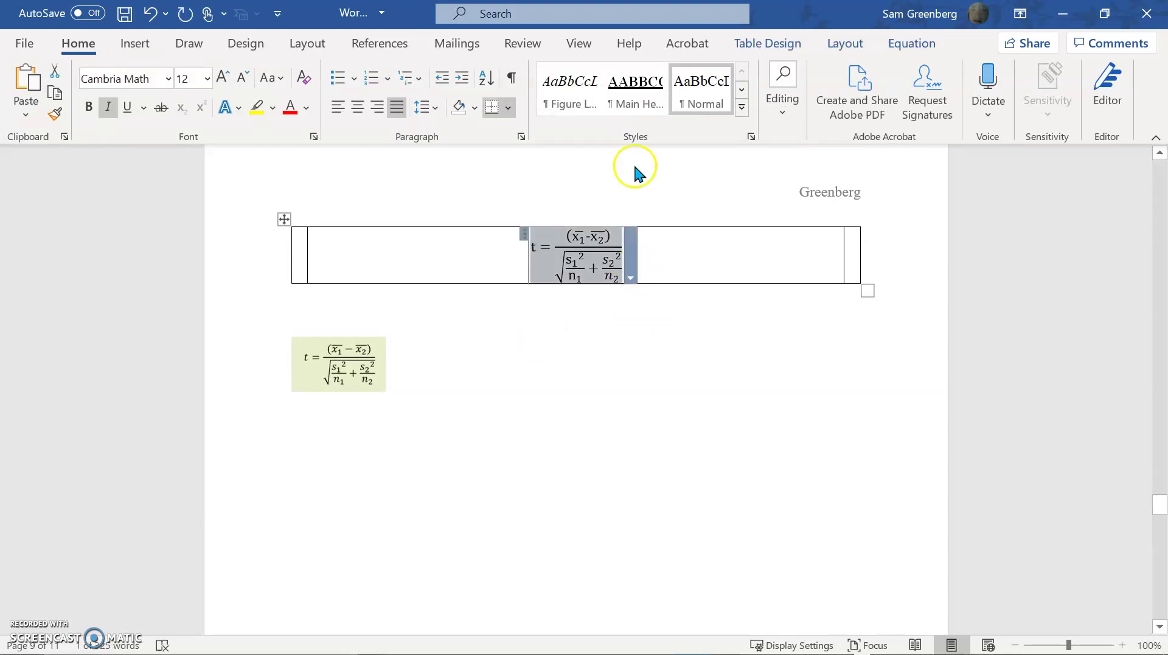
{"action": "left_click", "coordinate": [910, 45]}
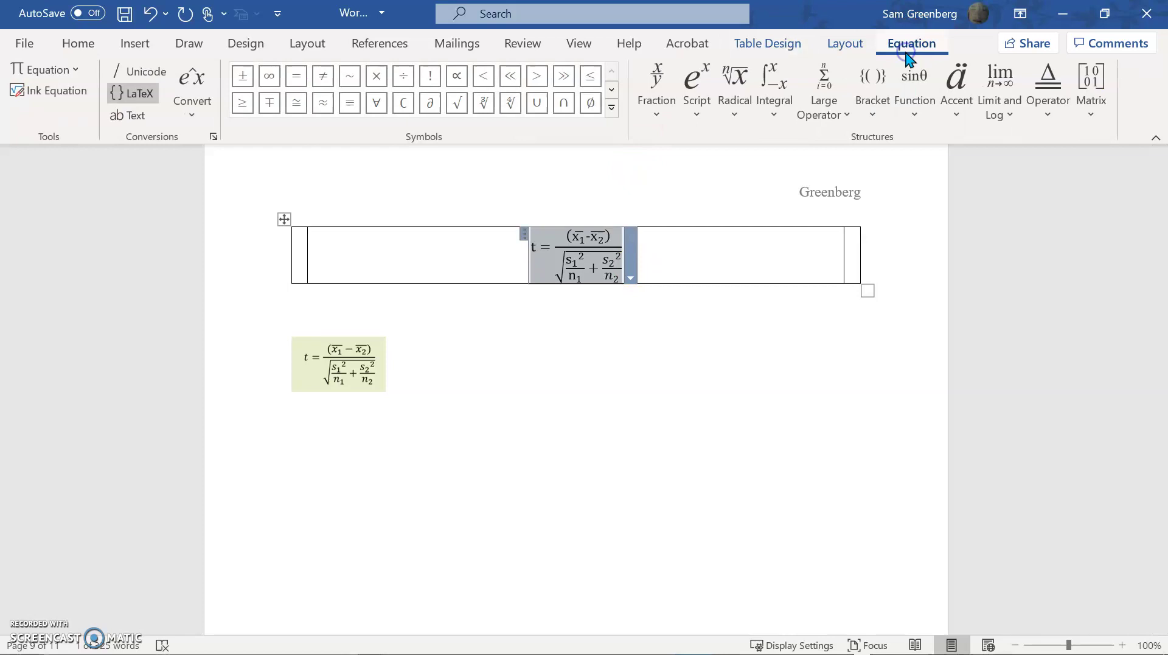
{"action": "left_click", "coordinate": [131, 117]}
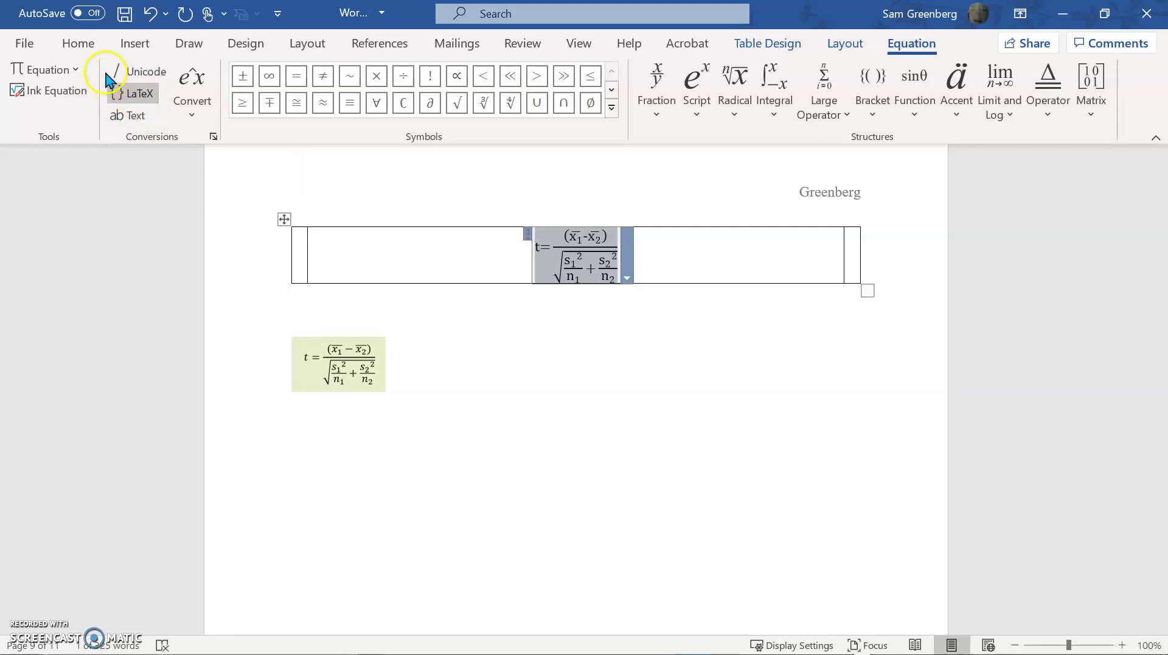
Apply the Normal style to the t equation so it uses the document's Times New Roman font.
{"action": "left_click", "coordinate": [93, 44]}
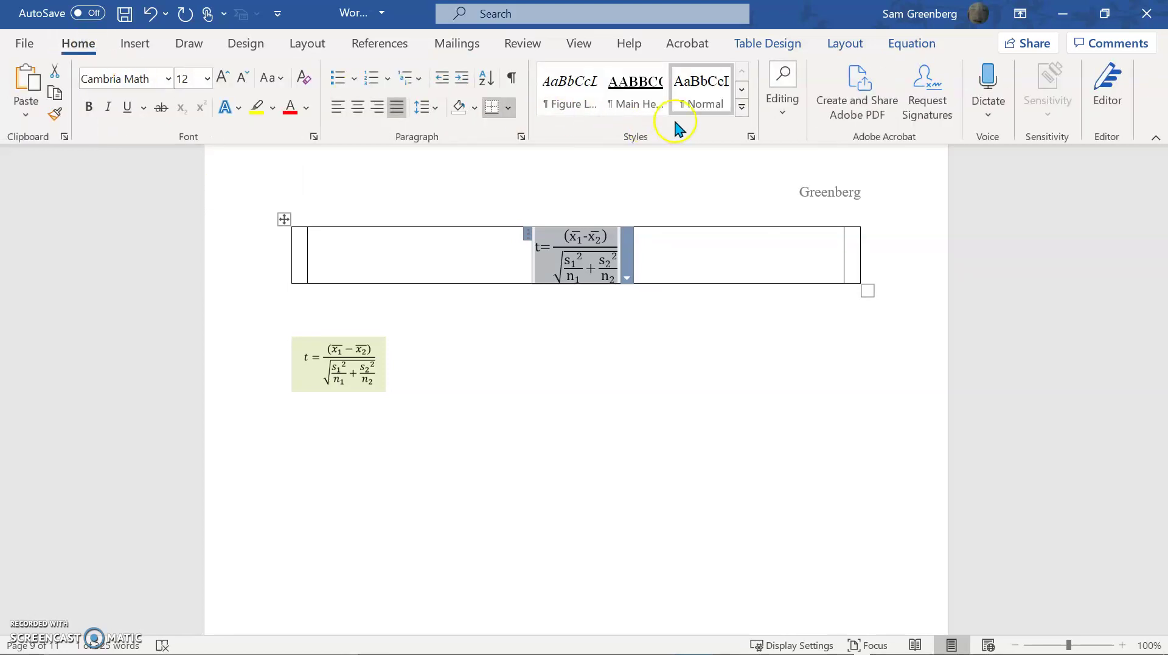
{"action": "left_click", "coordinate": [701, 91]}
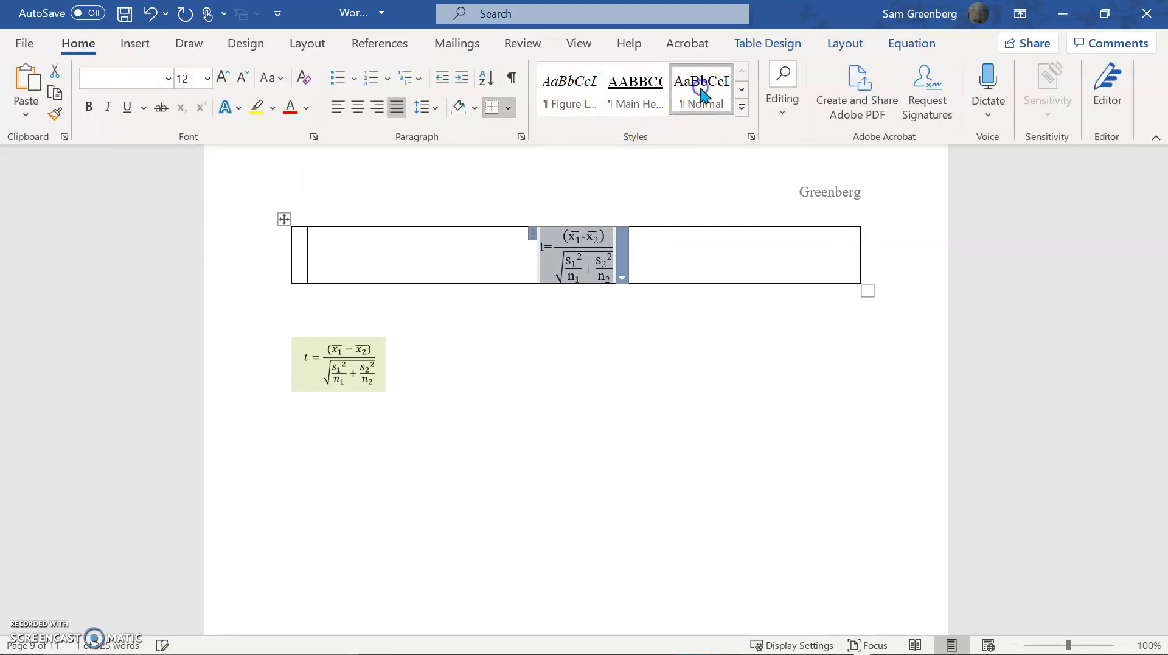
{"action": "left_click", "coordinate": [589, 269]}
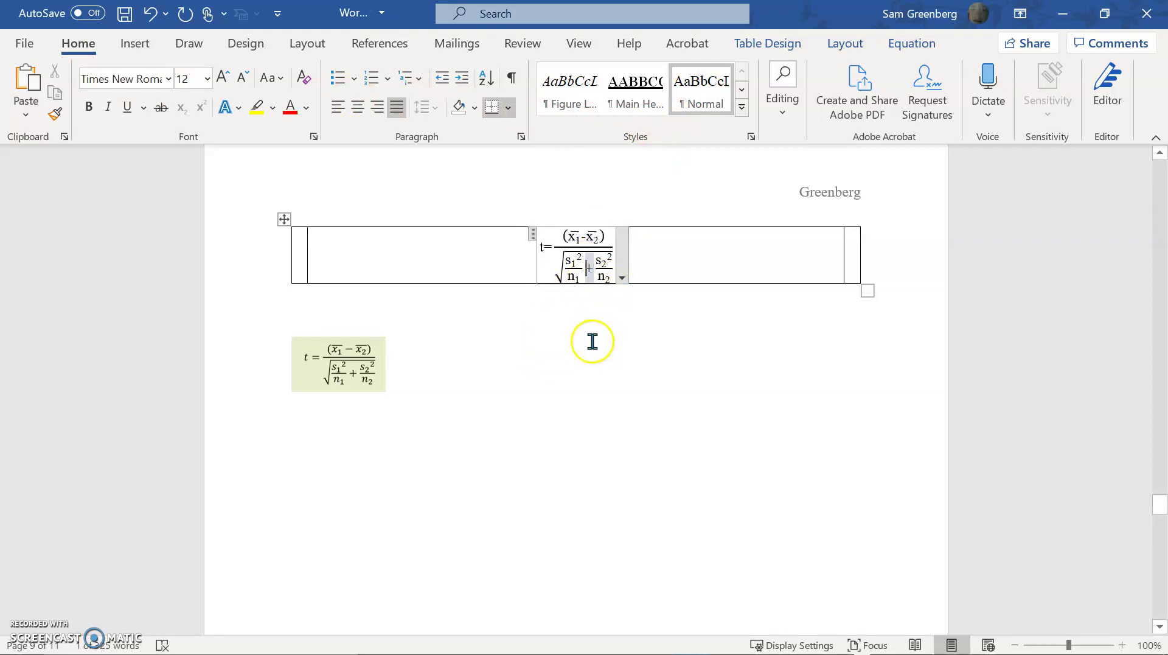
{"action": "left_click", "coordinate": [558, 383]}
{"action": "scroll", "coordinate": [589, 348], "scroll_direction": "up", "scroll_amount": 1}
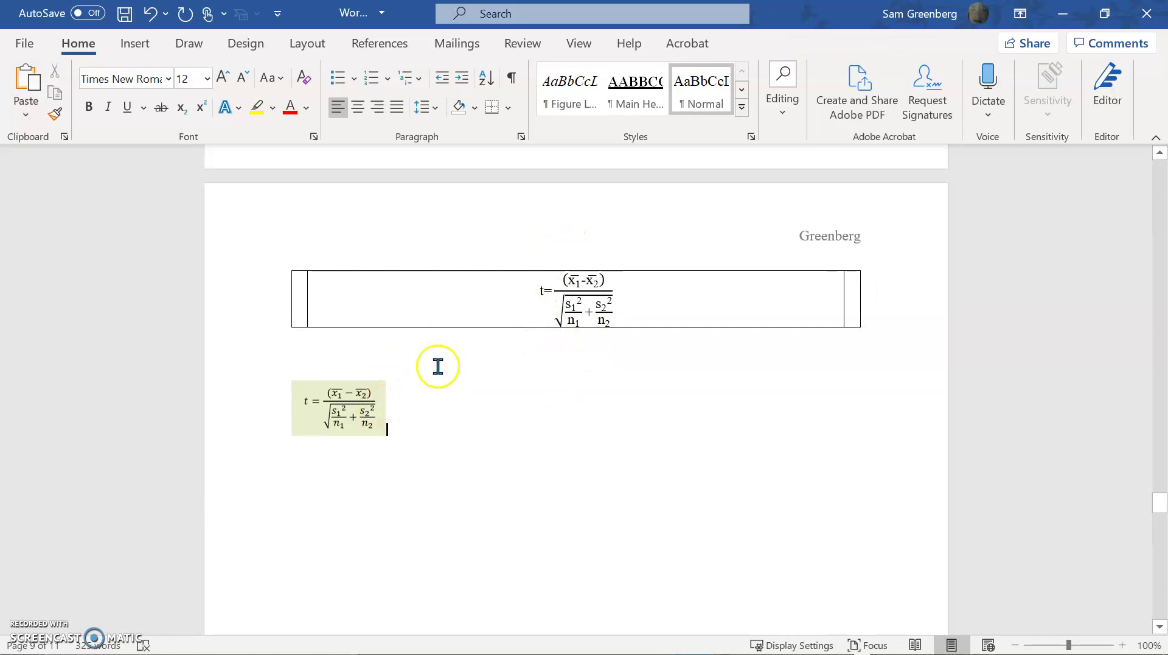
Add a space on each side of the minus sign between the two x-bar terms in the numerator.
{"action": "left_click", "coordinate": [556, 291]}
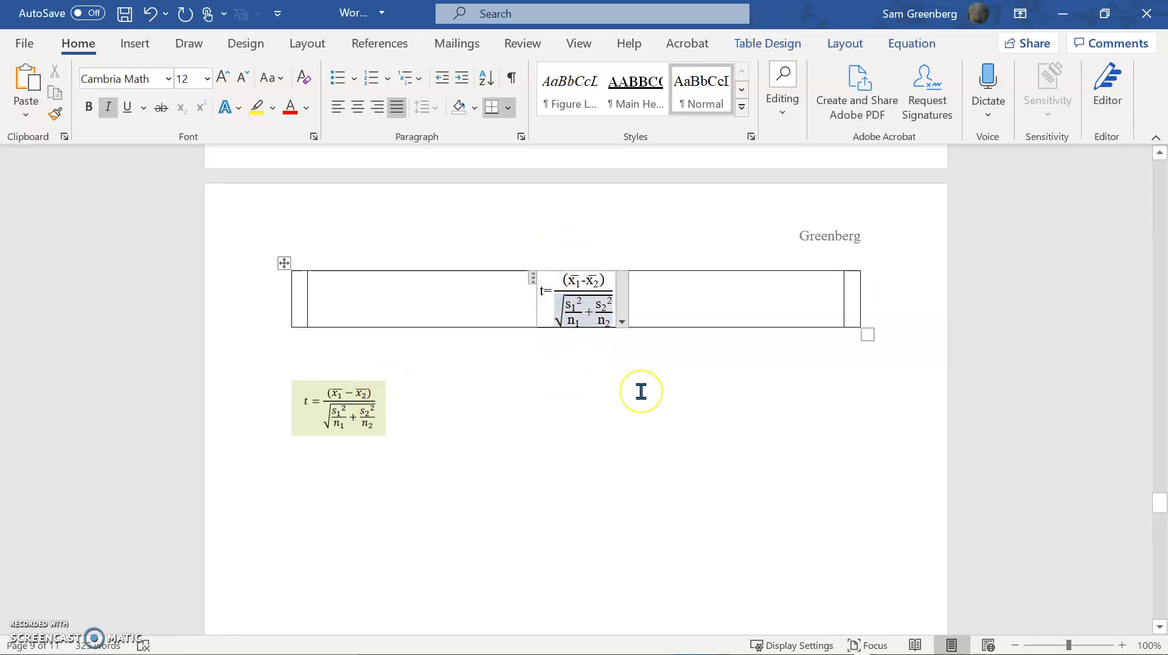
{"action": "key", "text": "Left"}
{"action": "key", "text": "Left"}
{"action": "key", "text": "Left"}
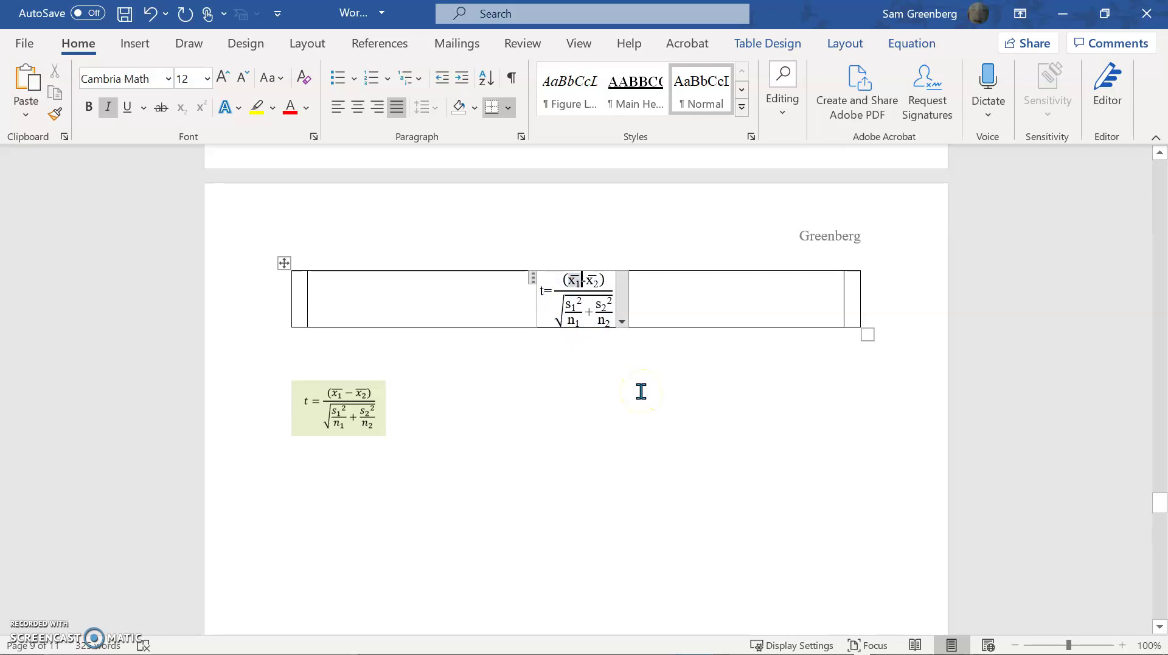
{"action": "key", "text": "Down"}
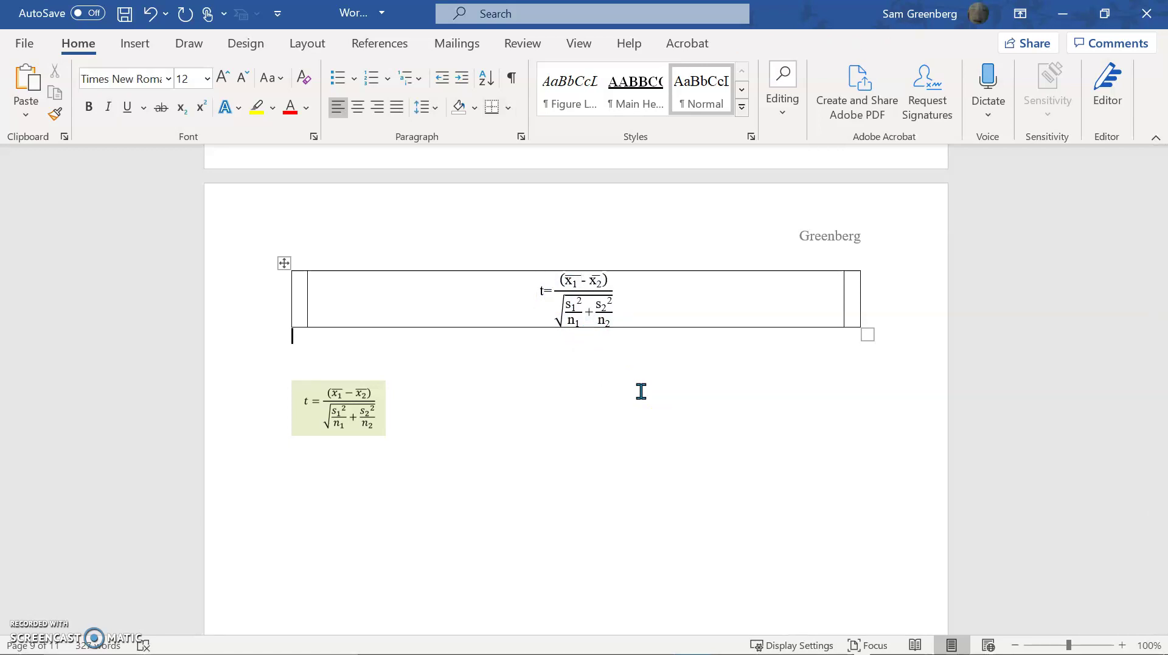
{"action": "key", "text": "Up"}
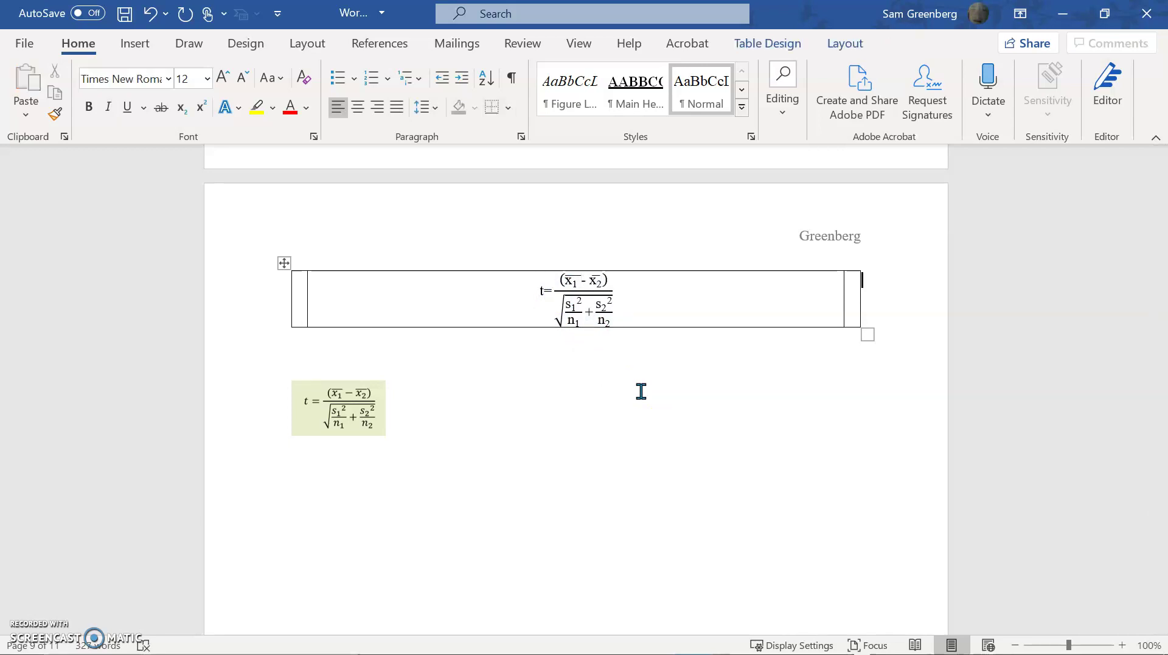
Add a space on each side of the equals sign after t and leave the equation.
{"action": "left_click", "coordinate": [551, 293]}
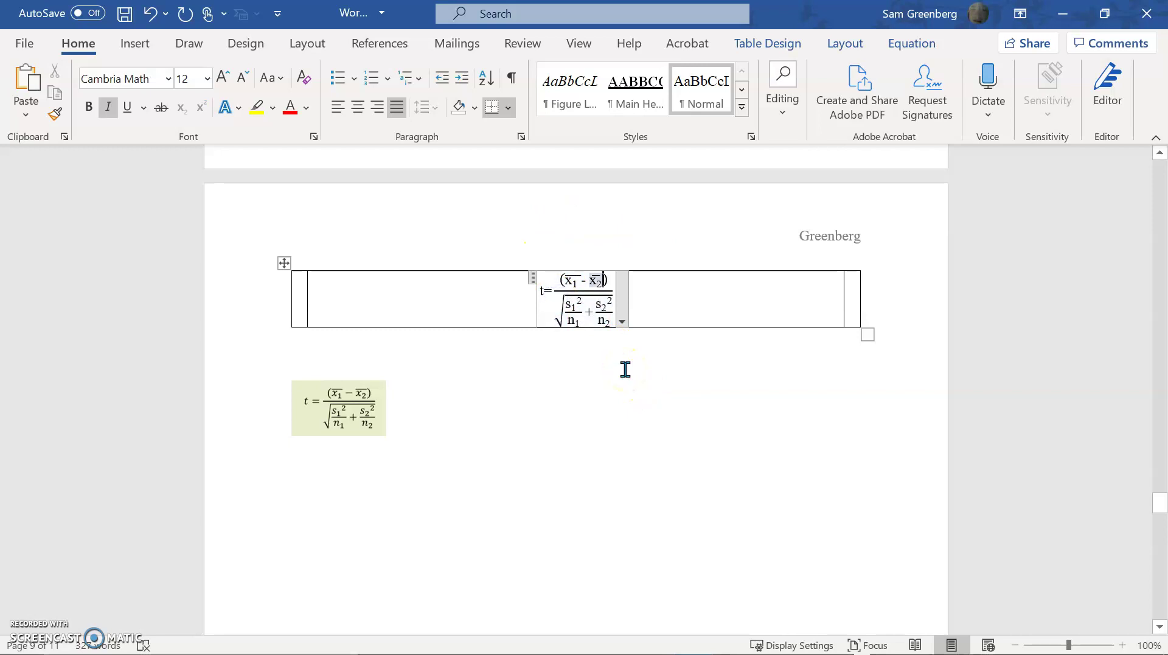
{"action": "key", "text": "Home"}
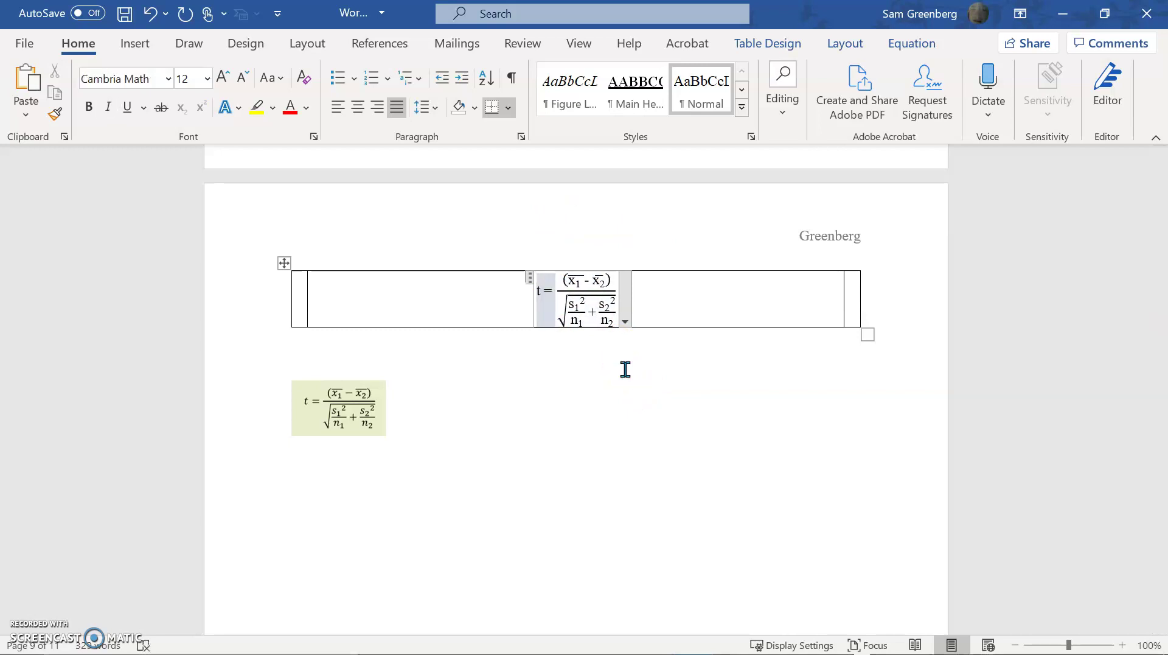
{"action": "left_click", "coordinate": [625, 370]}
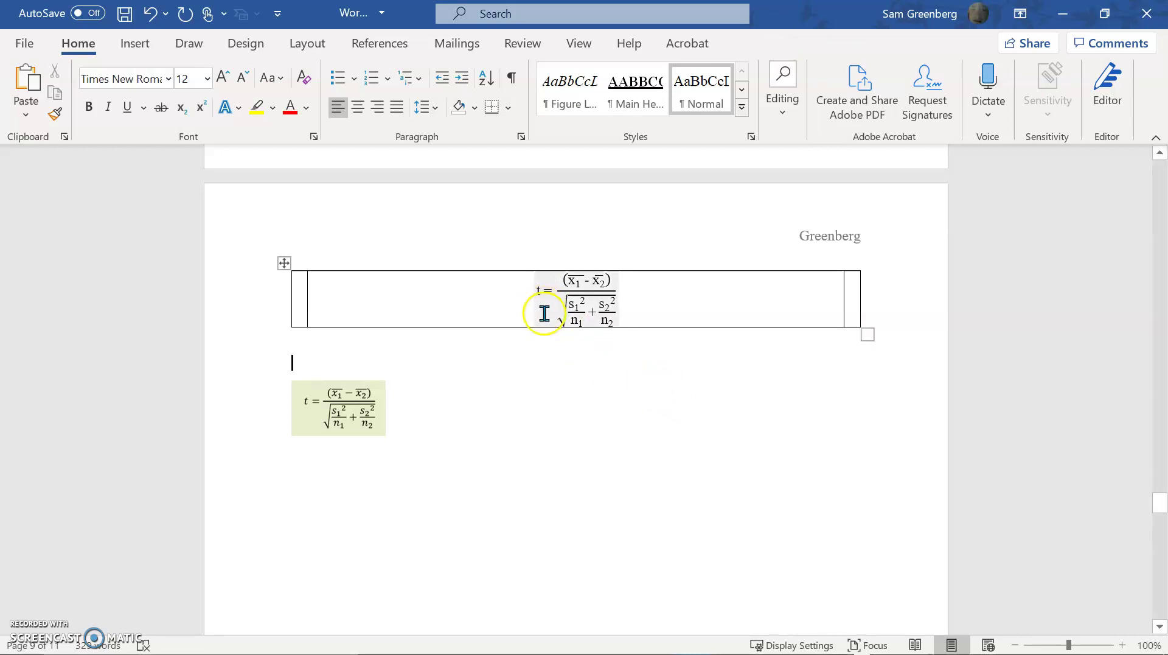
{"action": "left_click", "coordinate": [527, 382]}
{"action": "scroll", "coordinate": [526, 382], "scroll_direction": "up", "scroll_amount": 3}
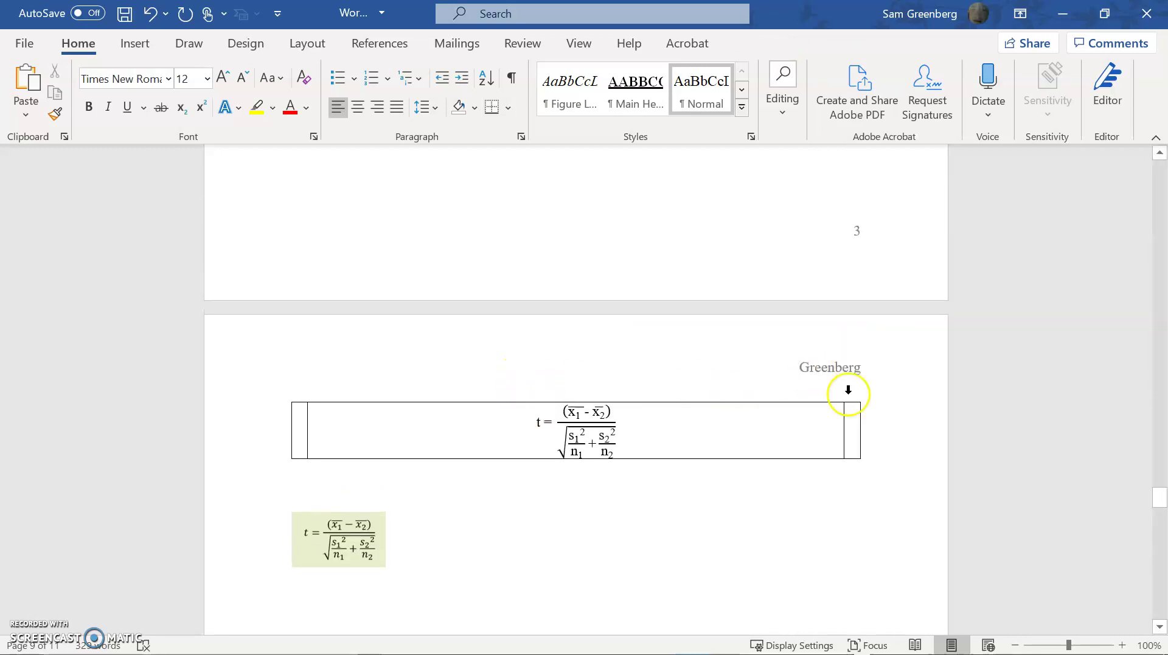
Start inserting a caption with the cursor in the empty third cell of the equation table.
{"action": "left_click", "coordinate": [855, 418]}
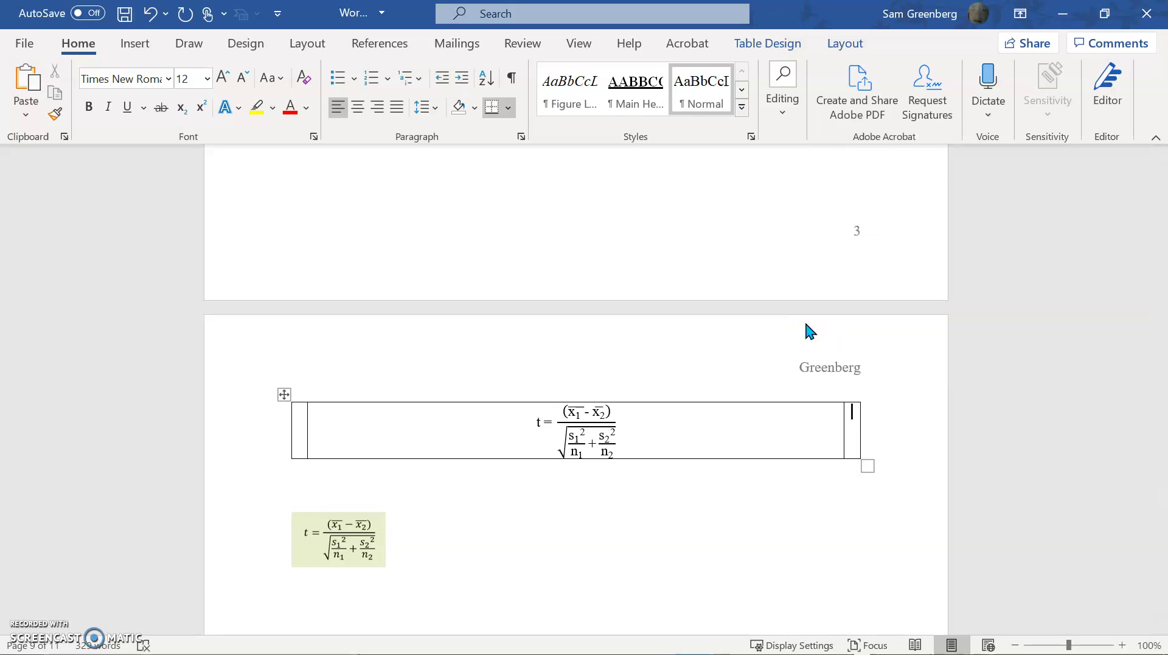
{"action": "left_click", "coordinate": [319, 146]}
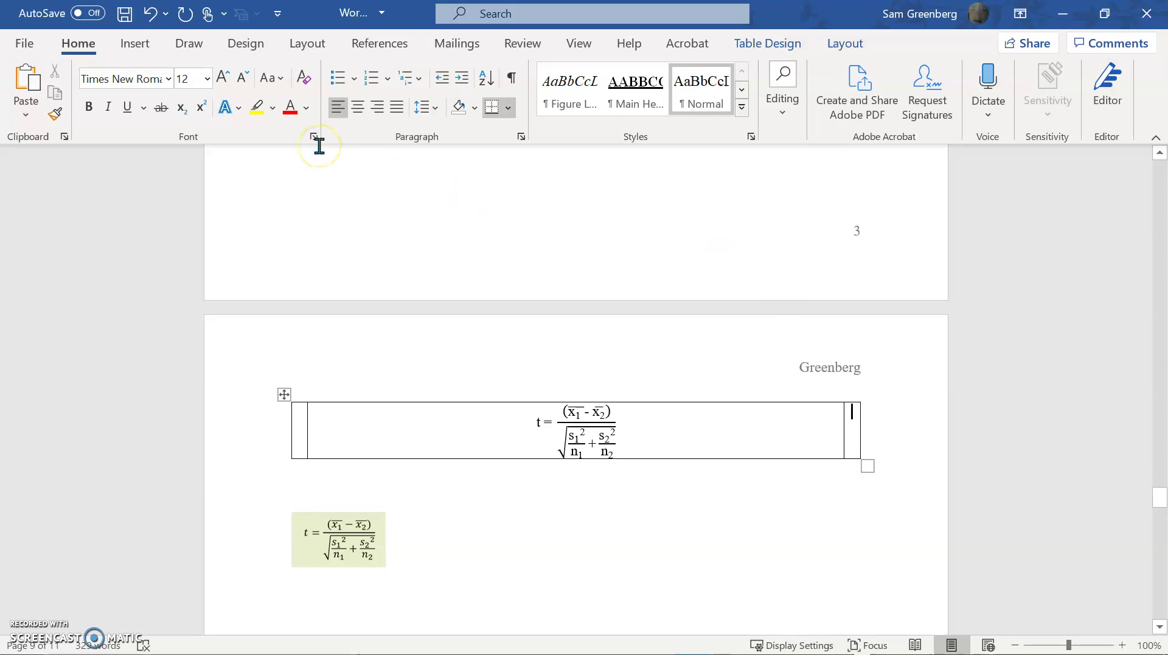
{"action": "key", "text": "alt+s"}
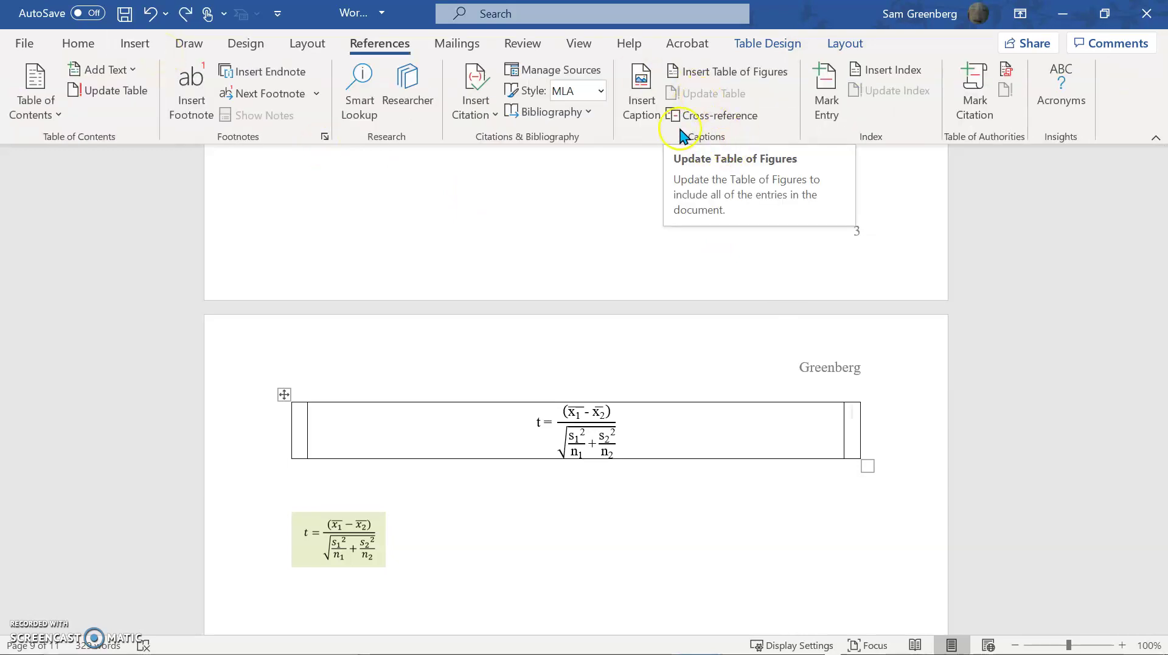
{"action": "left_click", "coordinate": [654, 100]}
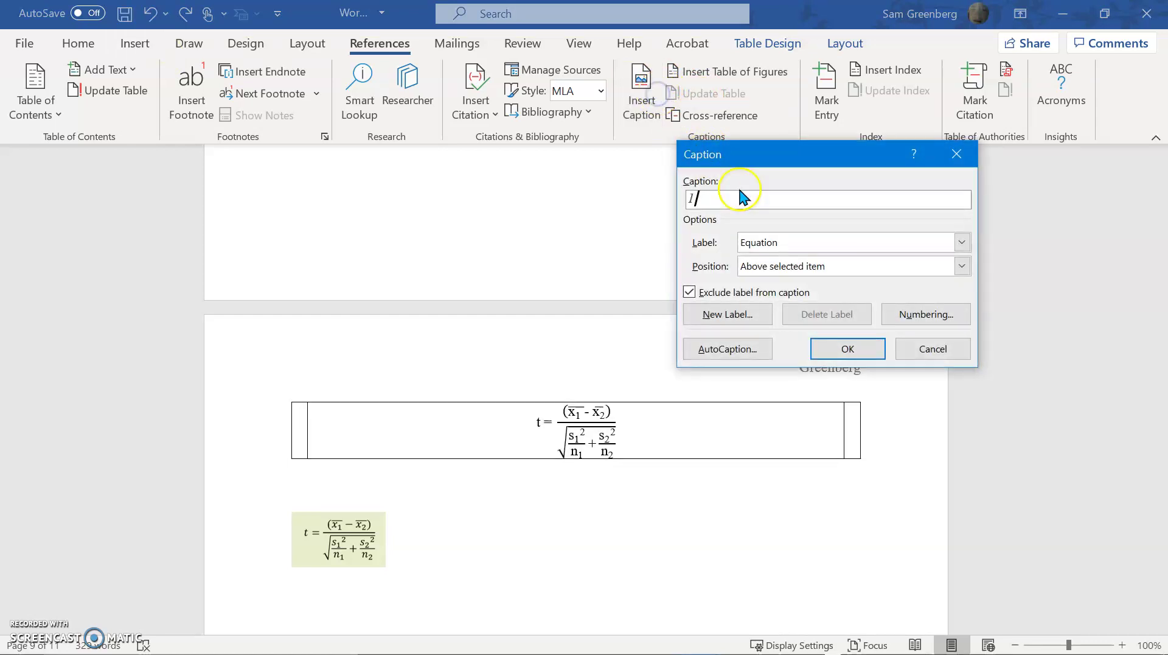
Try the caption with its label included, switching the label to Table and back to Equation, and exclude the label again.
{"action": "left_click", "coordinate": [755, 294]}
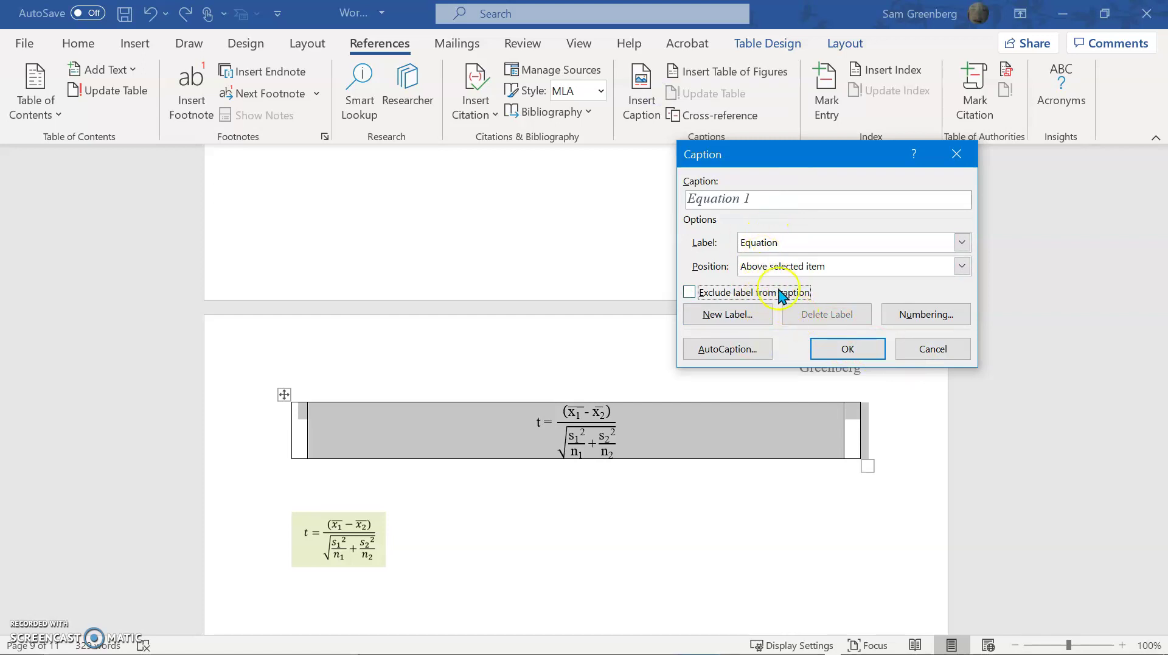
{"action": "left_click", "coordinate": [796, 241]}
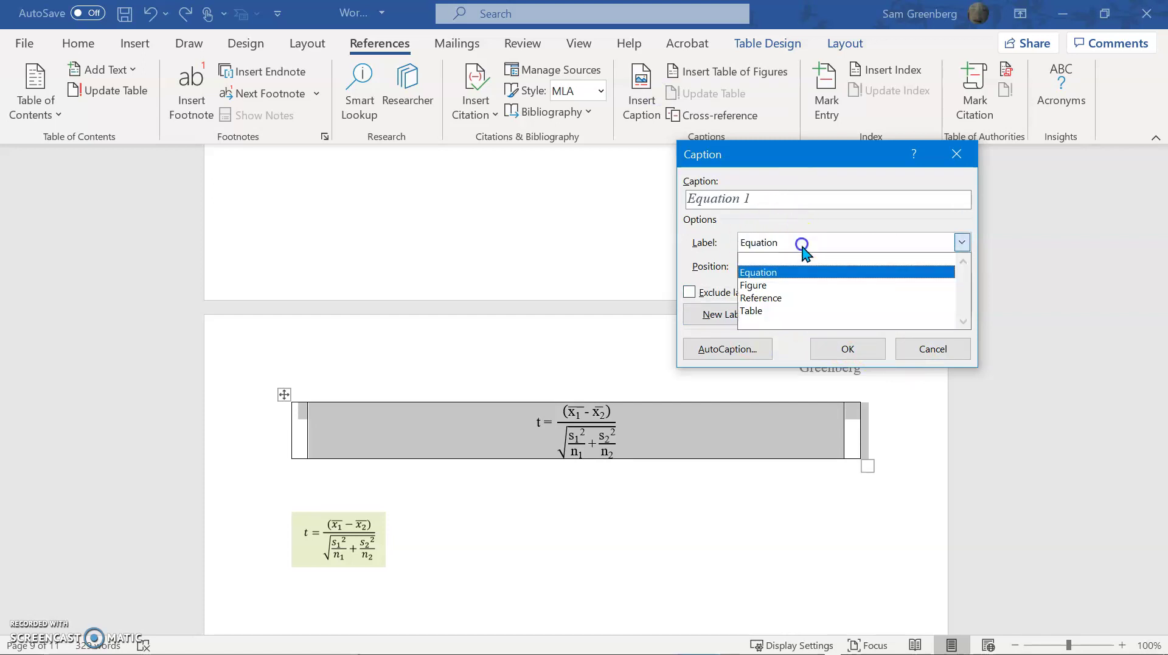
{"action": "left_click", "coordinate": [789, 311]}
{"action": "left_click", "coordinate": [787, 240]}
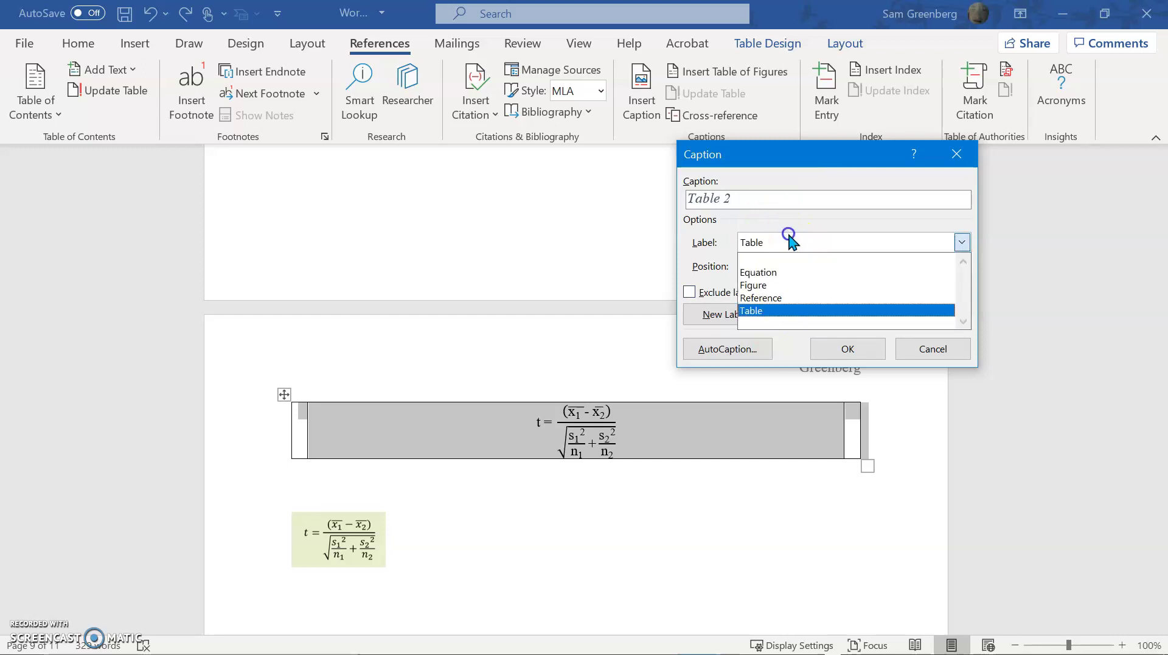
{"action": "left_click", "coordinate": [783, 273]}
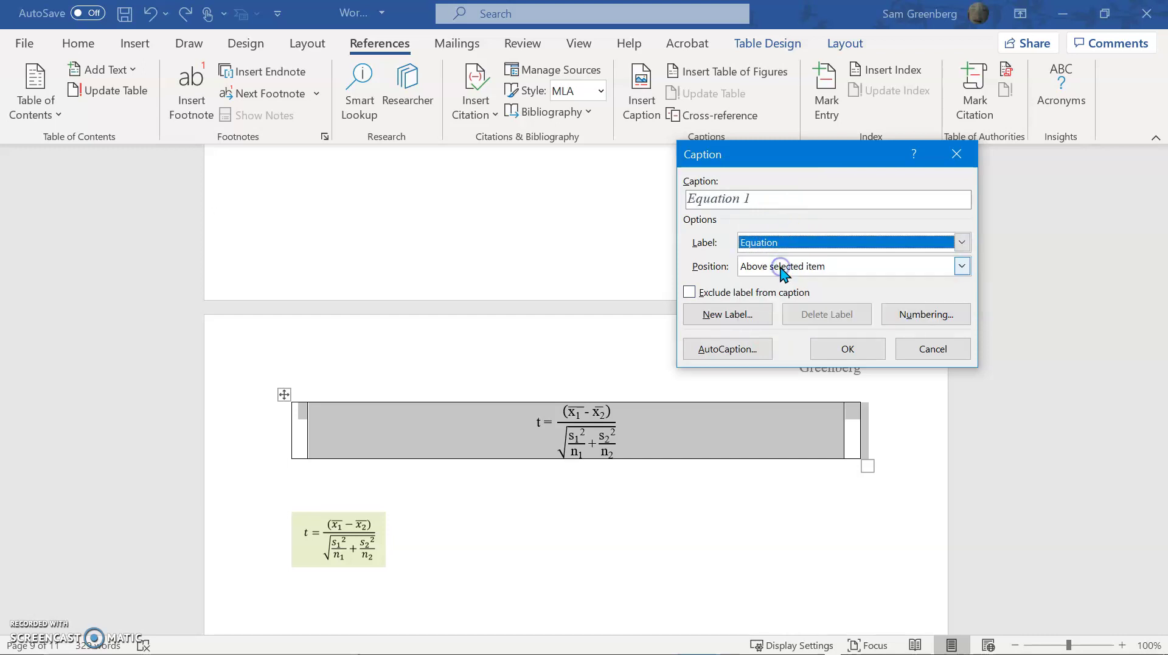
{"action": "left_click", "coordinate": [777, 196]}
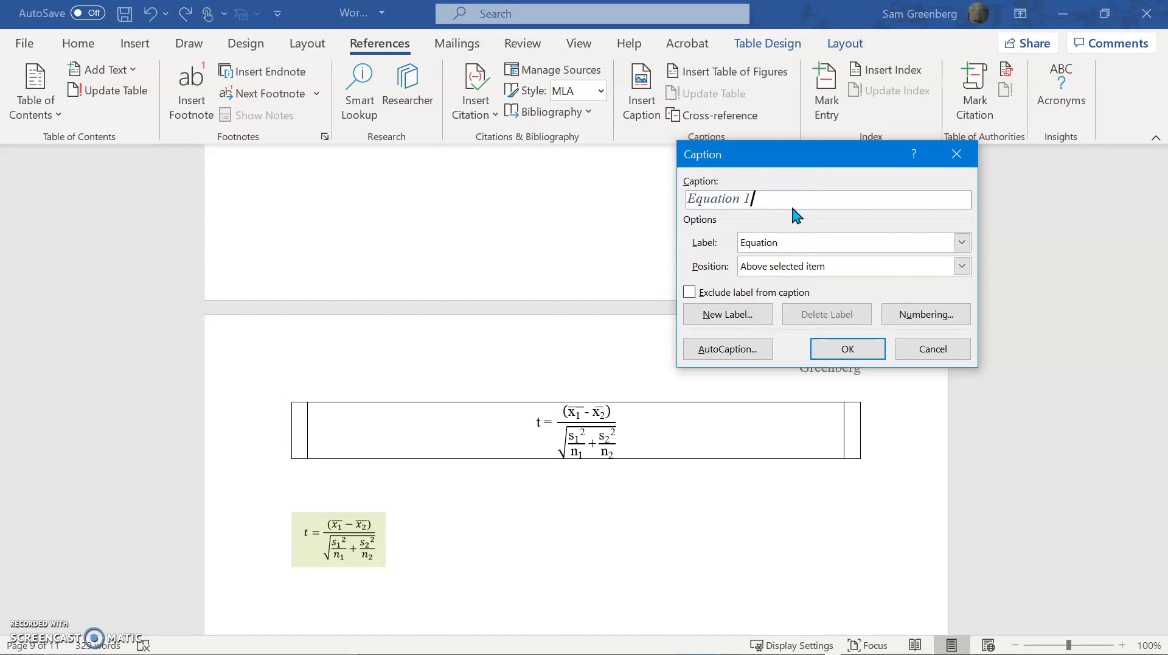
{"action": "type", "text": ":"}
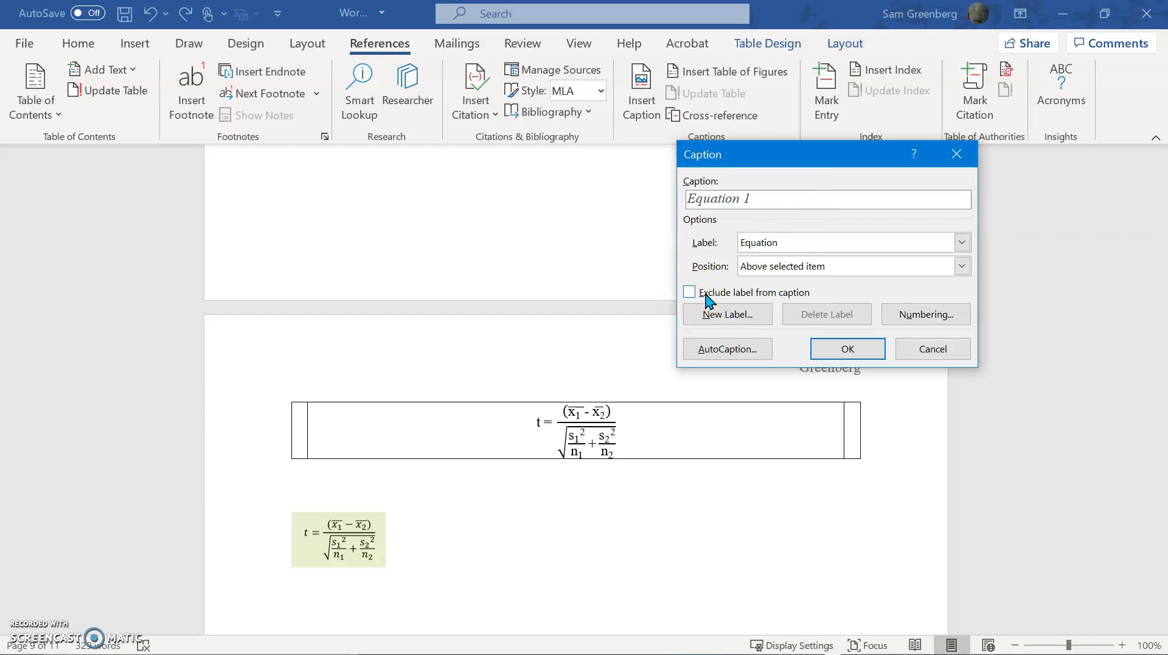
{"action": "left_click", "coordinate": [706, 293]}
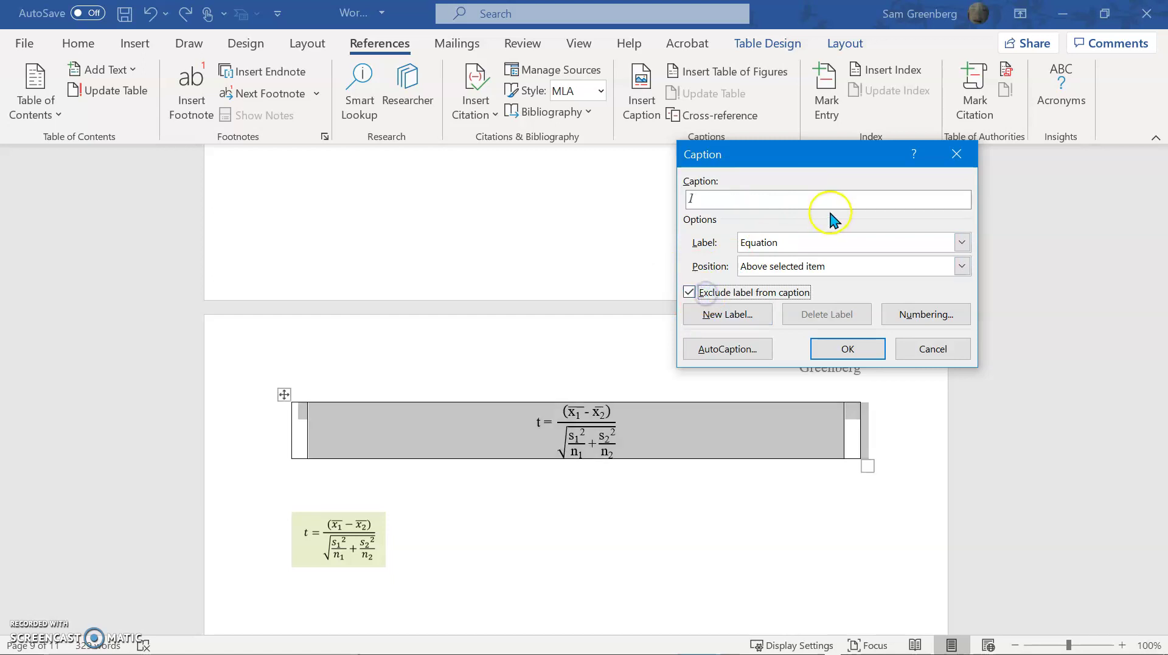
Insert the Equation caption without its label, positioned above the selected item.
{"action": "left_click", "coordinate": [817, 267]}
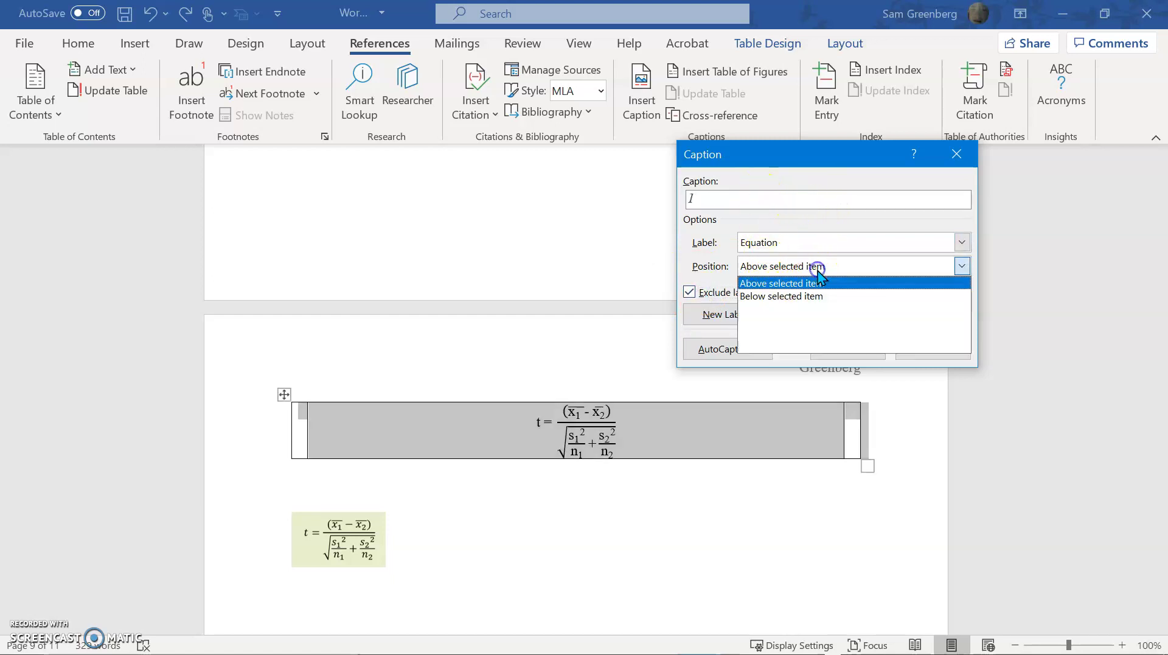
{"action": "left_click", "coordinate": [820, 283]}
{"action": "left_click", "coordinate": [846, 357]}
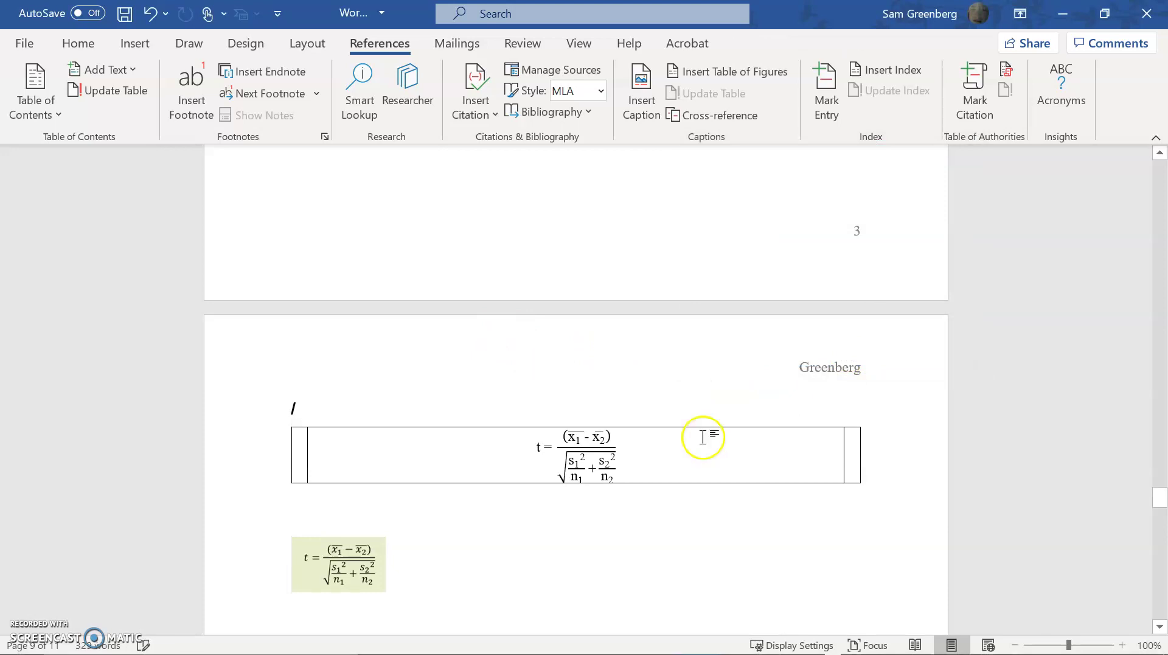
Move the caption number from above the table into the third cell, enclosed in parentheses as (1).
{"action": "left_click", "coordinate": [847, 451]}
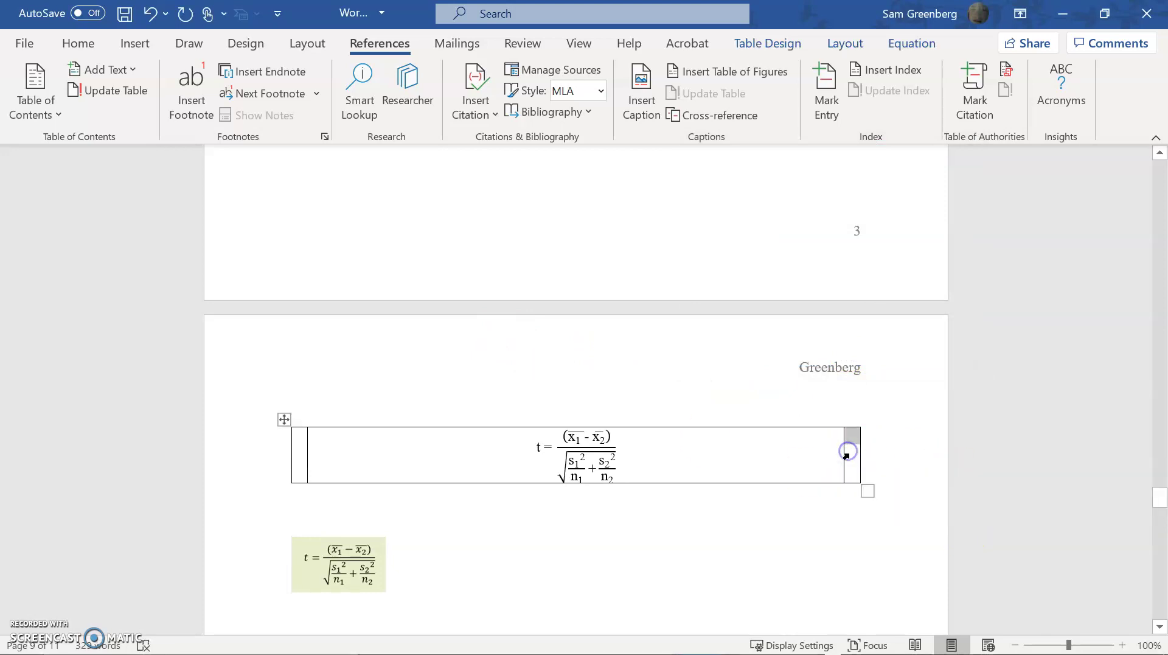
{"action": "left_click", "coordinate": [853, 455]}
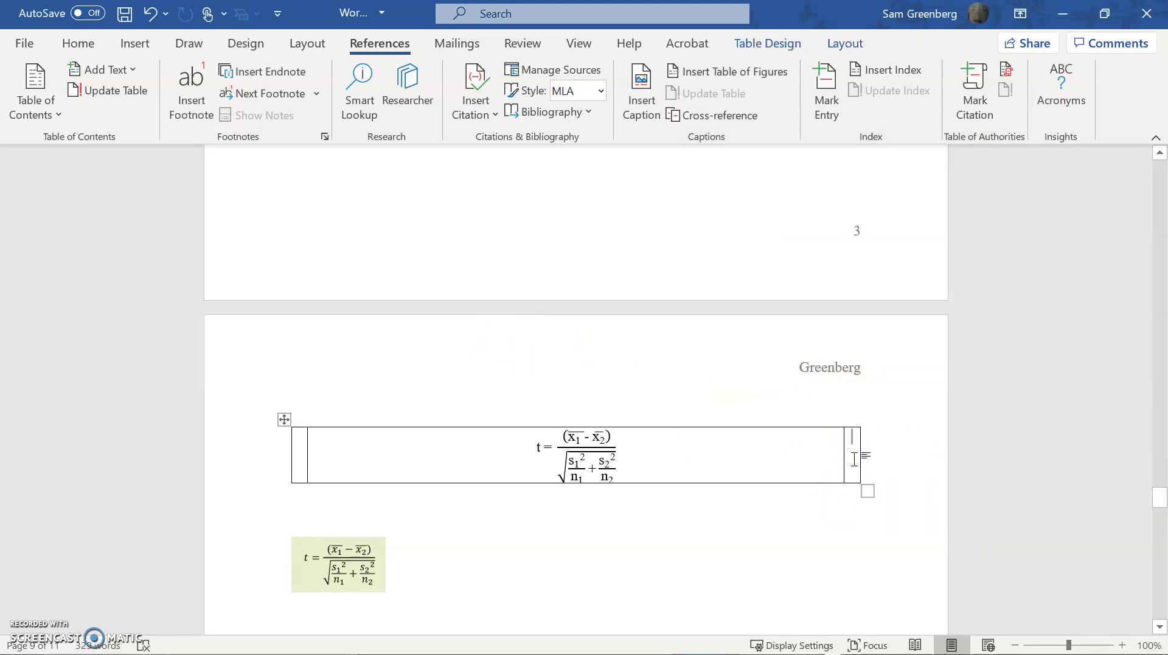
{"action": "type", "text": "("}
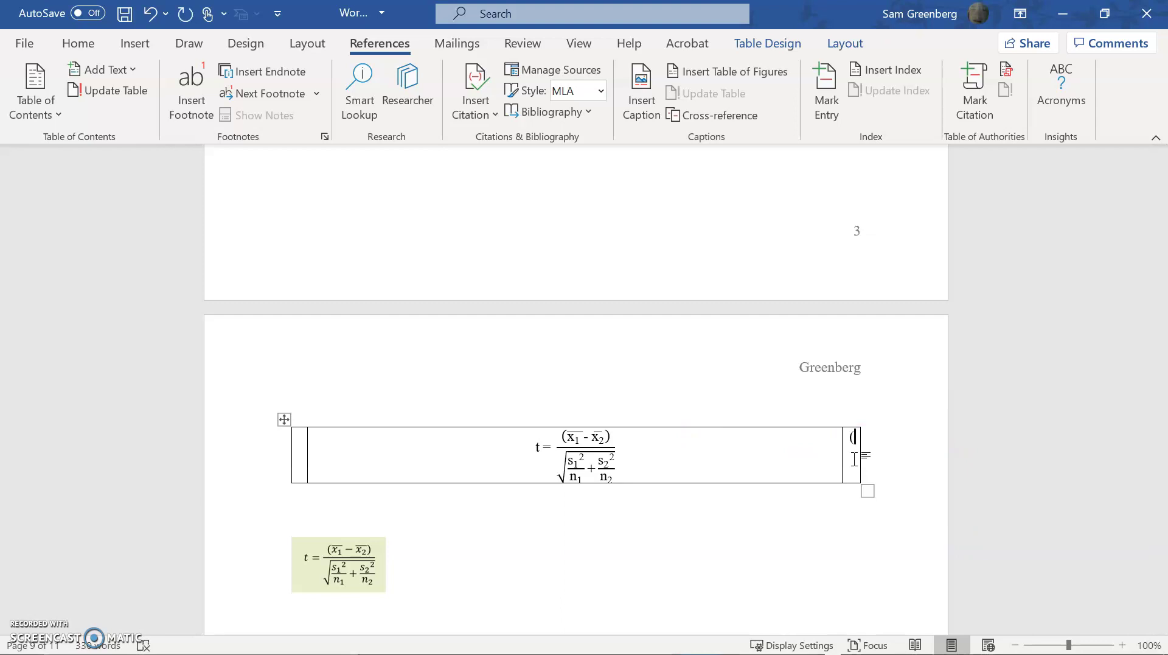
{"action": "type", "text": "1"}
{"action": "type", "text": ")"}
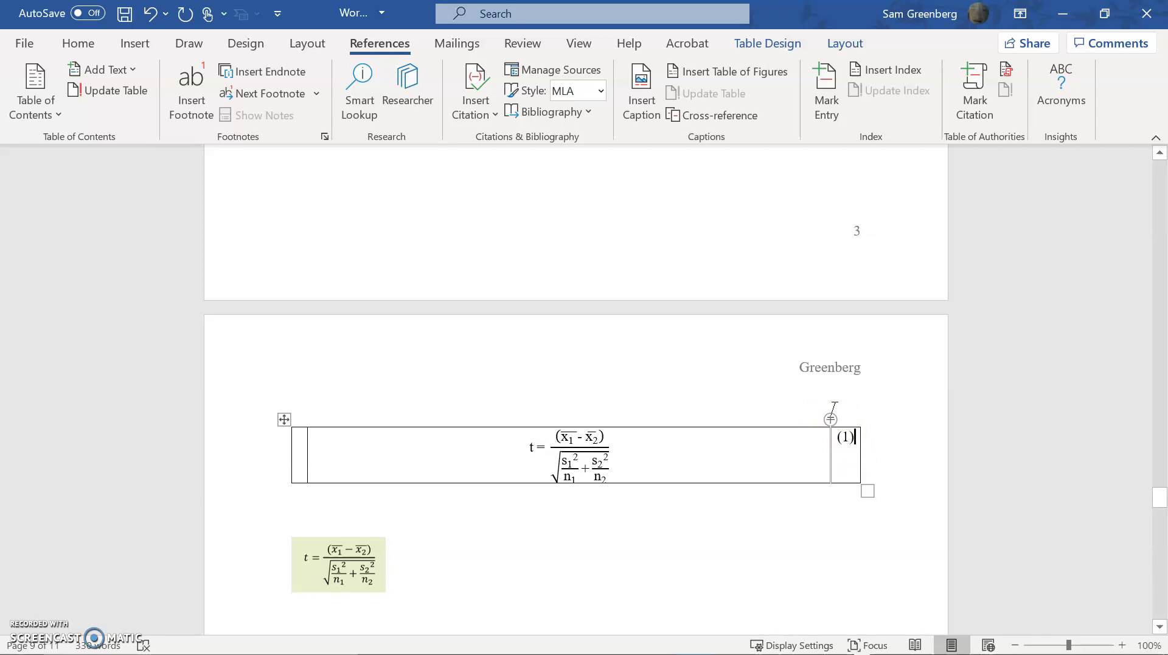
Show the document's field codes to check the equation number's field, and hide them again.
{"action": "key", "text": "alt+F9"}
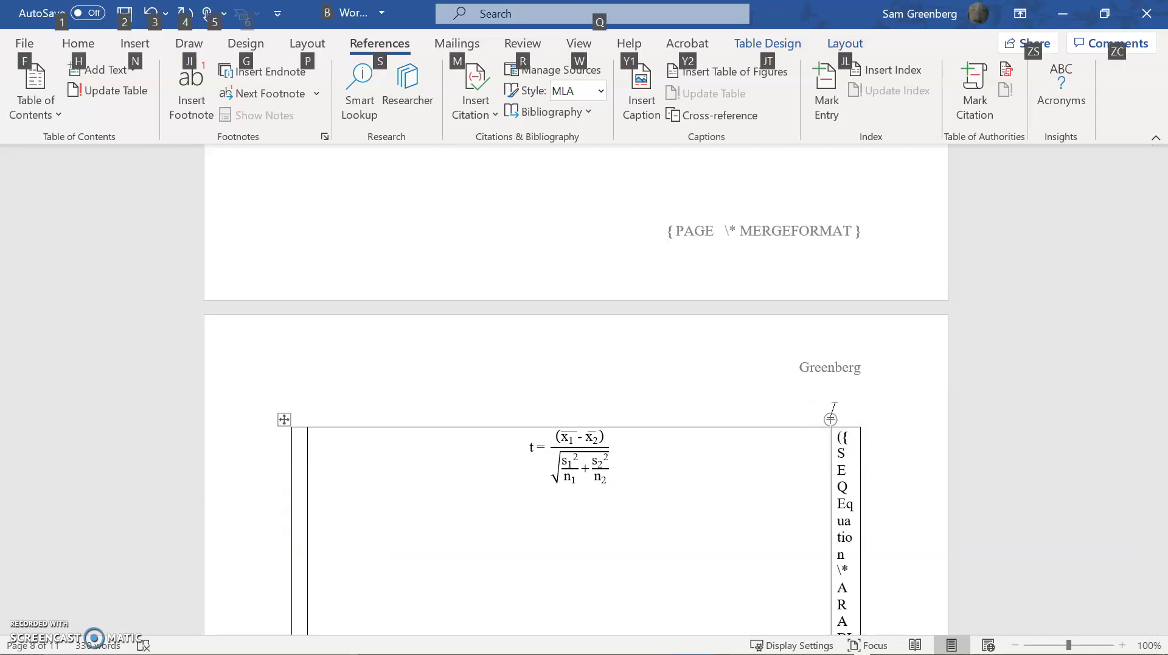
{"action": "key", "text": "alt+F9"}
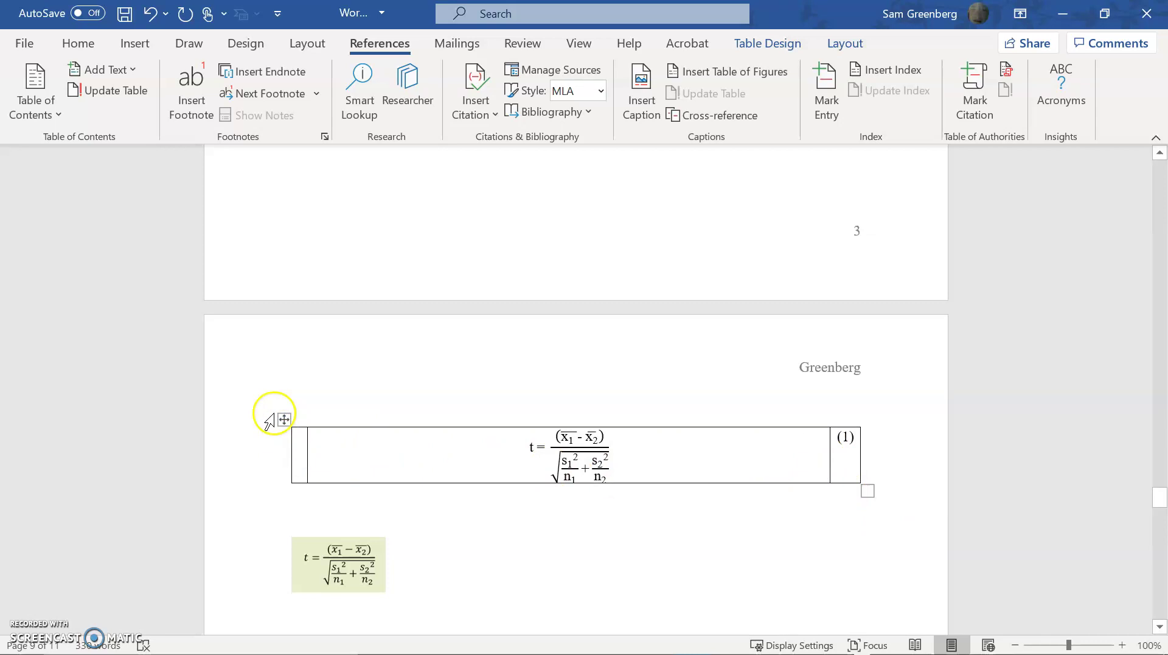
Align the t equation to the center, horizontally and vertically, in the table's middle cell.
{"action": "left_click", "coordinate": [624, 456]}
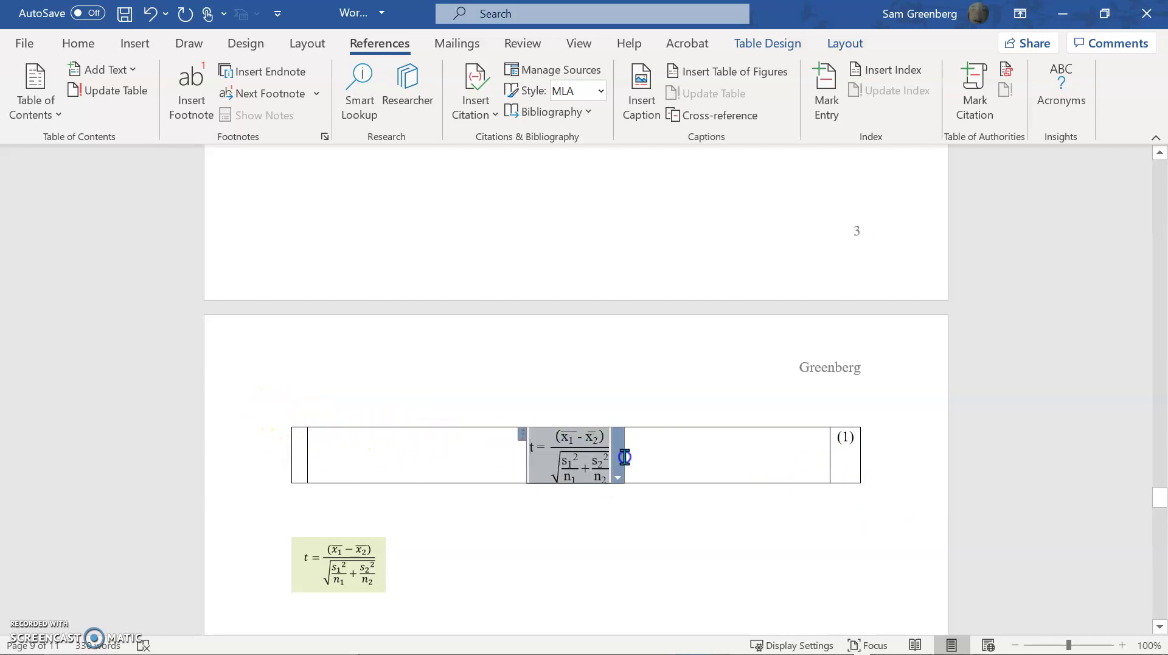
{"action": "left_click", "coordinate": [352, 460]}
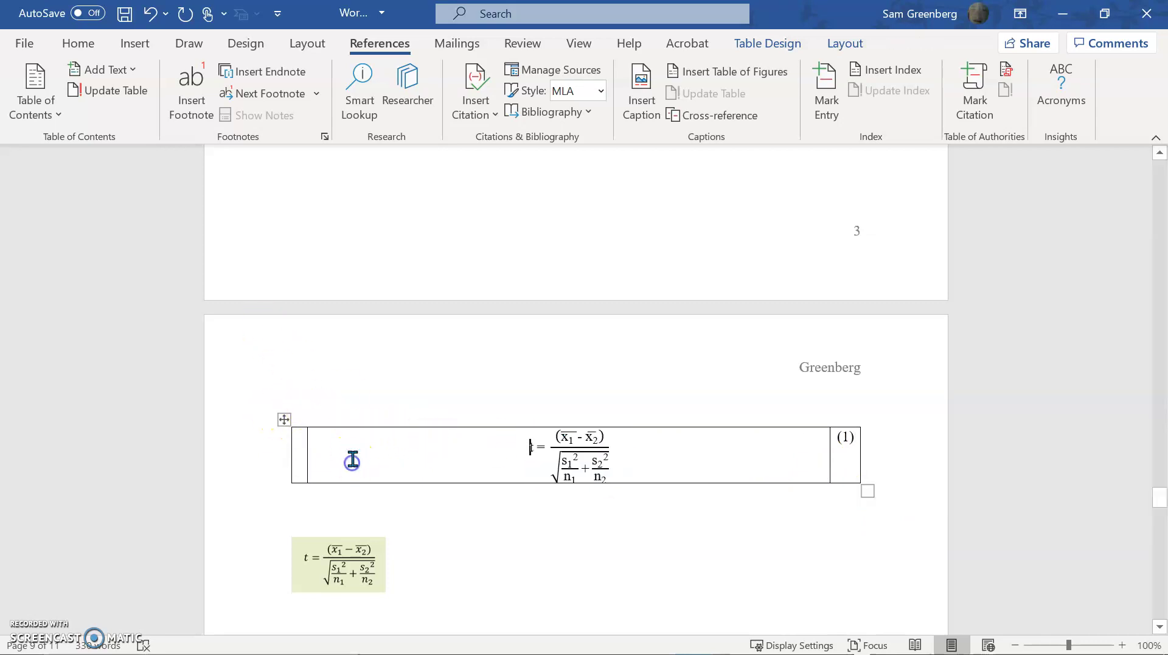
{"action": "triple_click", "coordinate": [354, 464]}
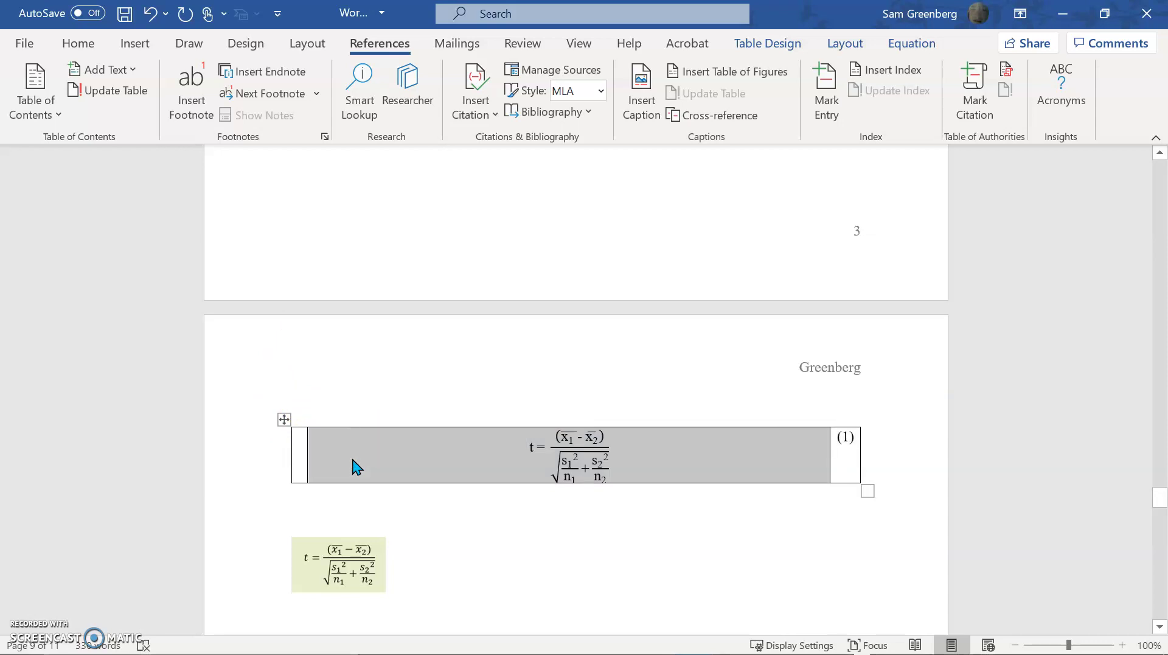
{"action": "left_click", "coordinate": [768, 43]}
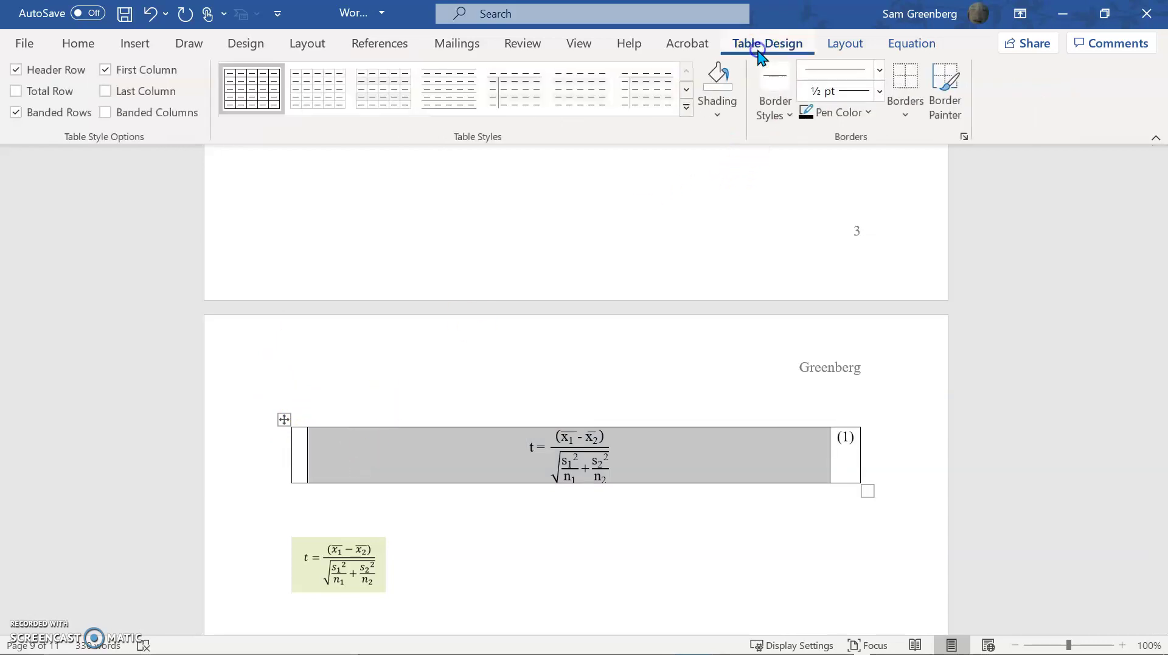
{"action": "left_click", "coordinate": [845, 44]}
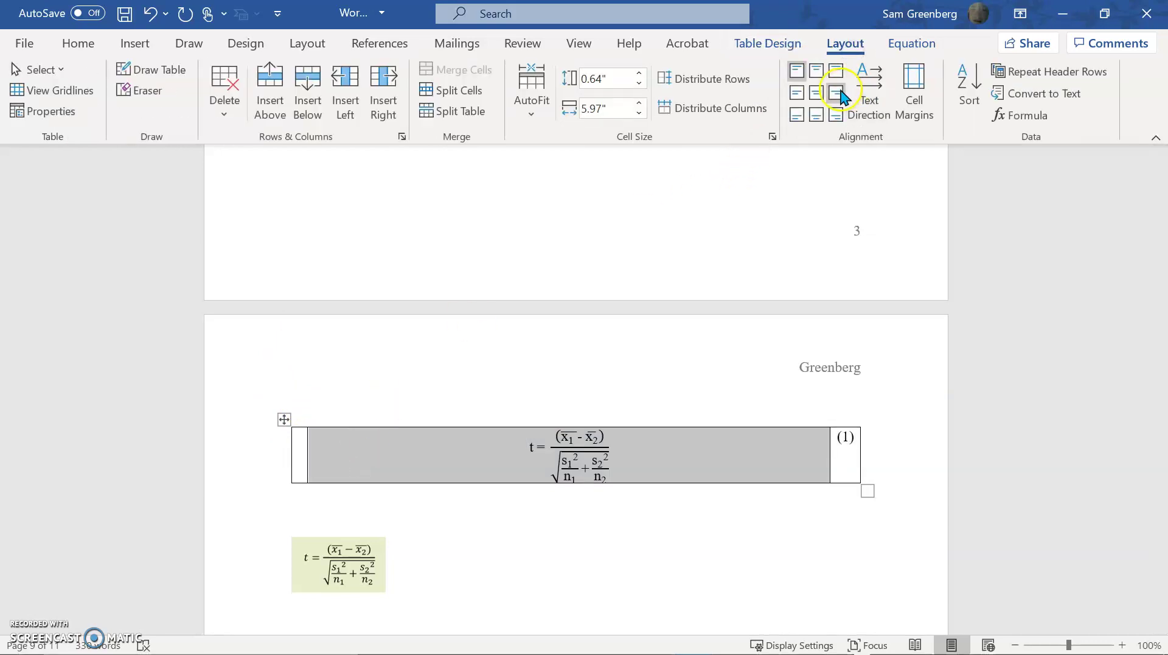
{"action": "left_click", "coordinate": [823, 99]}
Align the equation number (1) in the third cell to center right.
{"action": "left_click_drag", "start_coordinate": [846, 443], "coordinate": [861, 456]}
{"action": "left_click", "coordinate": [851, 448]}
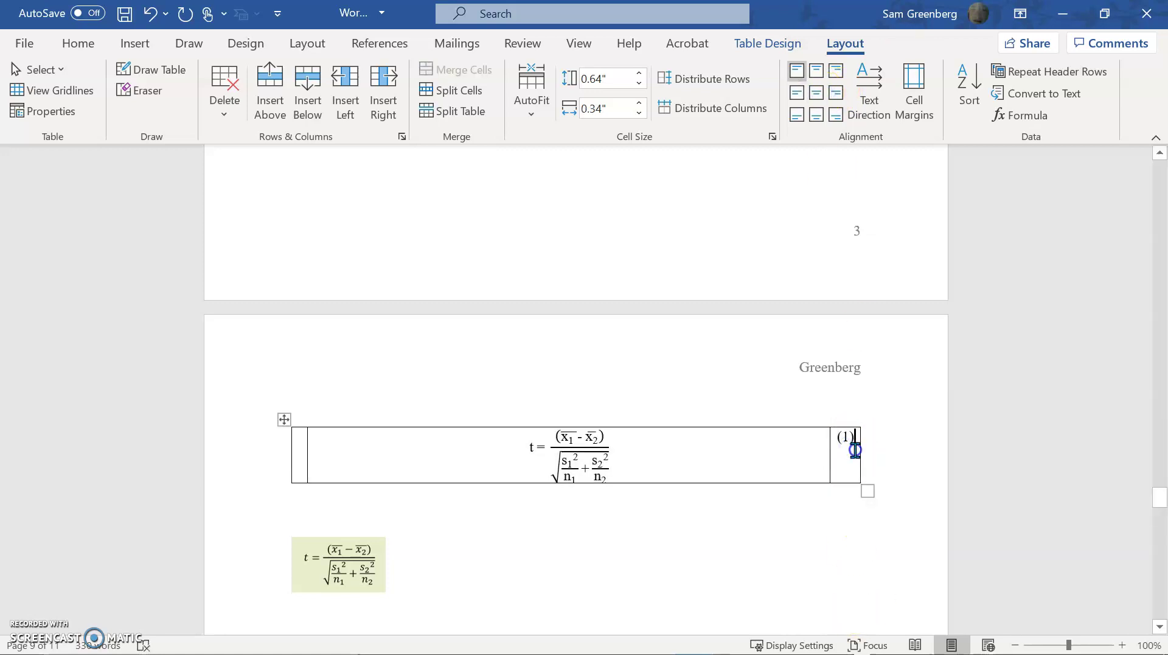
{"action": "key", "text": "shift+Left"}
{"action": "key", "text": "shift+Left"}
{"action": "key", "text": "shift+Left"}
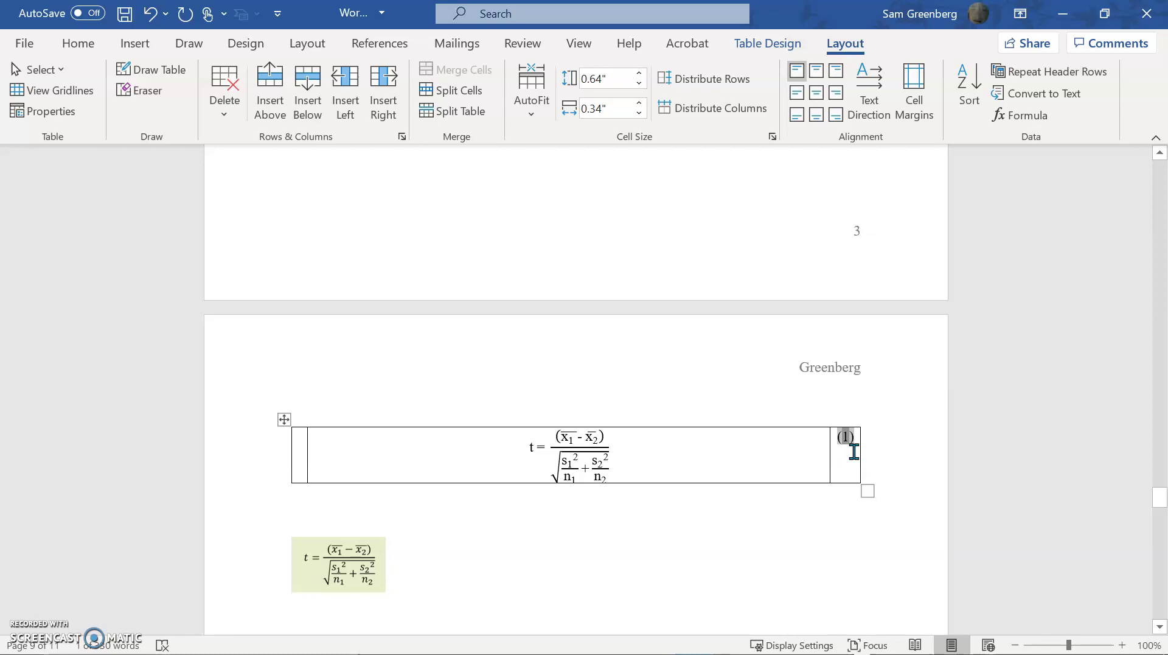
{"action": "left_click", "coordinate": [835, 93]}
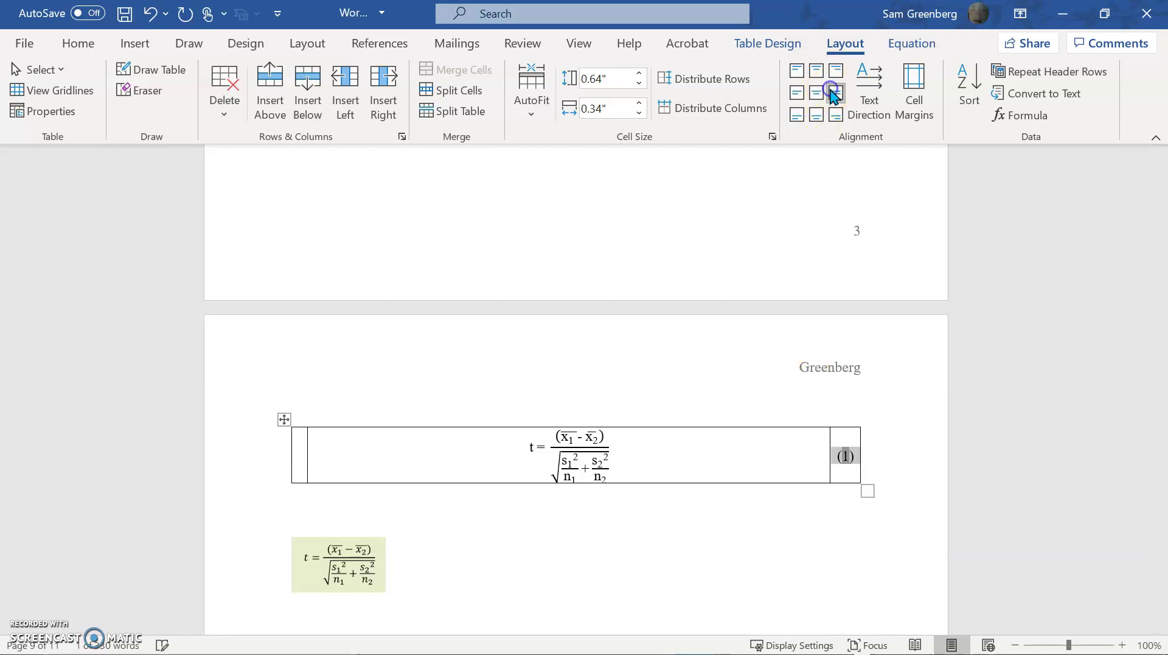
Remove all borders from the whole equation table.
{"action": "left_click", "coordinate": [284, 419]}
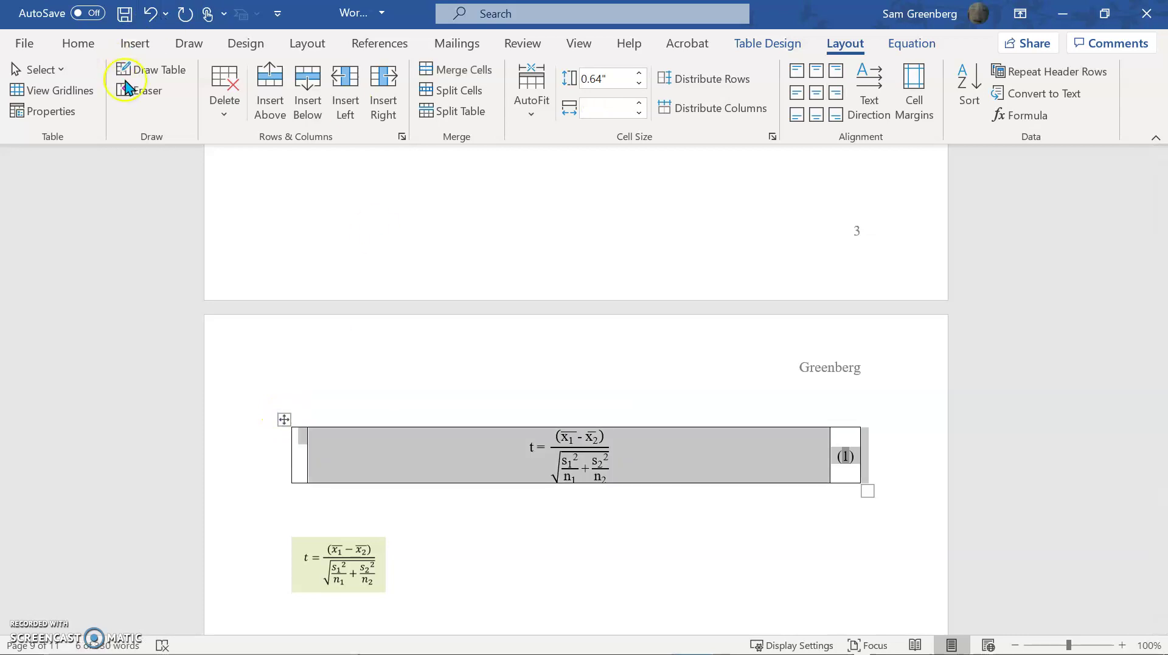
{"action": "left_click", "coordinate": [78, 43]}
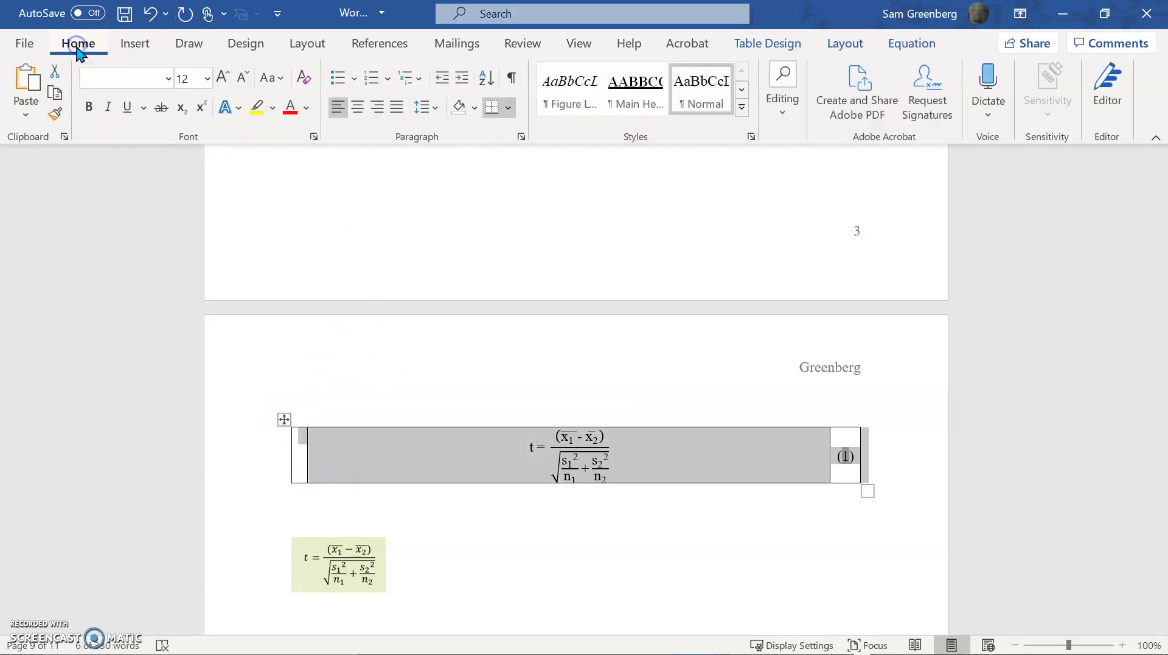
{"action": "left_click", "coordinate": [746, 45]}
{"action": "left_click", "coordinate": [904, 110]}
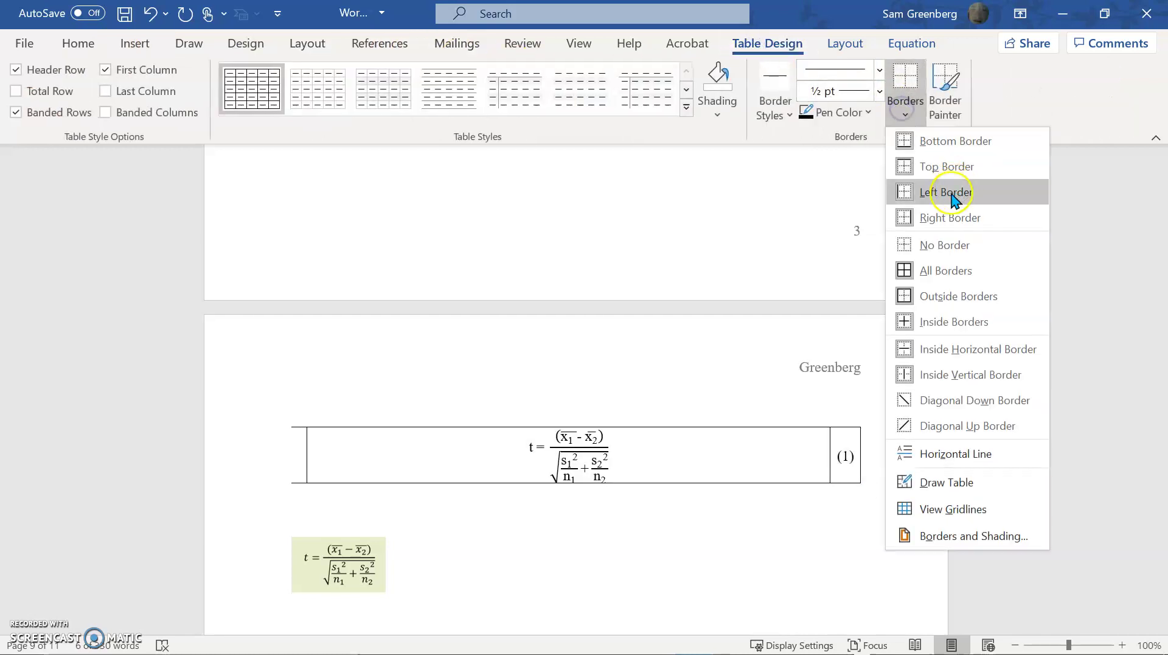
{"action": "left_click", "coordinate": [912, 245]}
{"action": "left_click", "coordinate": [597, 419]}
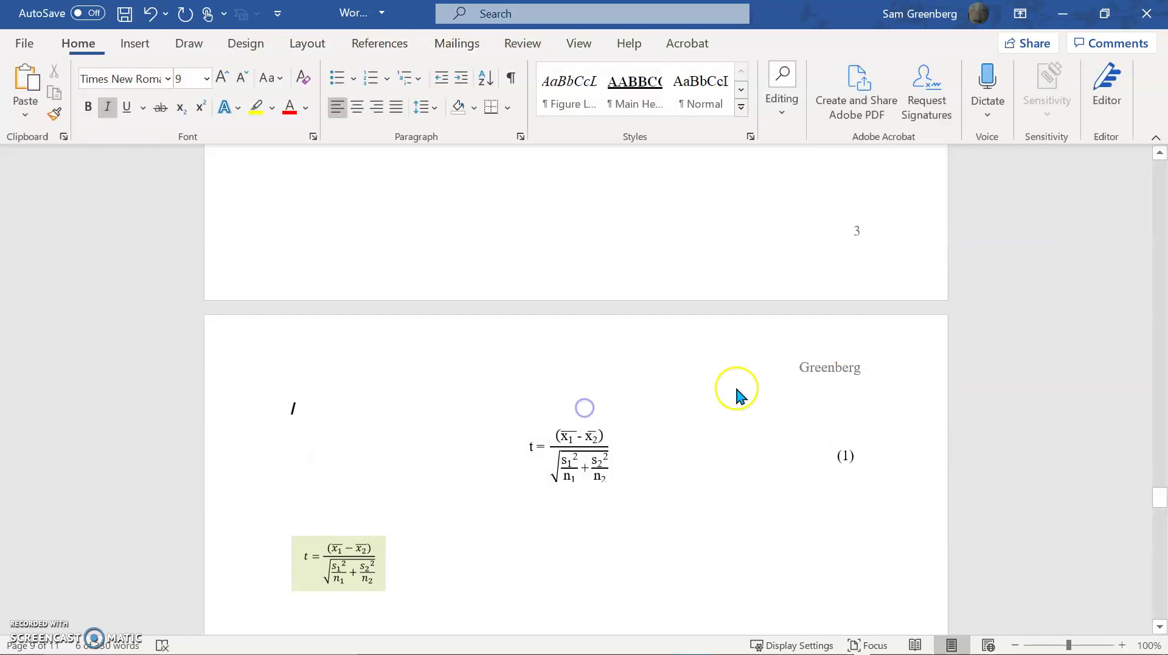
Delete the green reference picture of the t formula below the equation table.
{"action": "scroll", "coordinate": [671, 445], "scroll_direction": "down", "scroll_amount": 2}
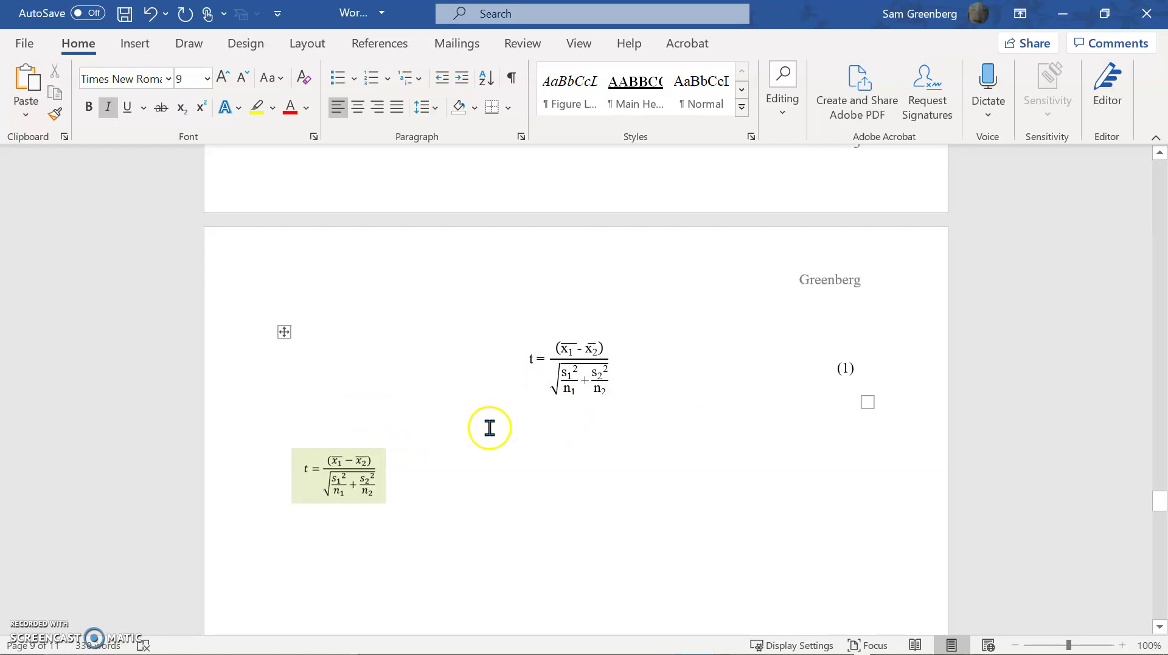
{"action": "left_click", "coordinate": [374, 478]}
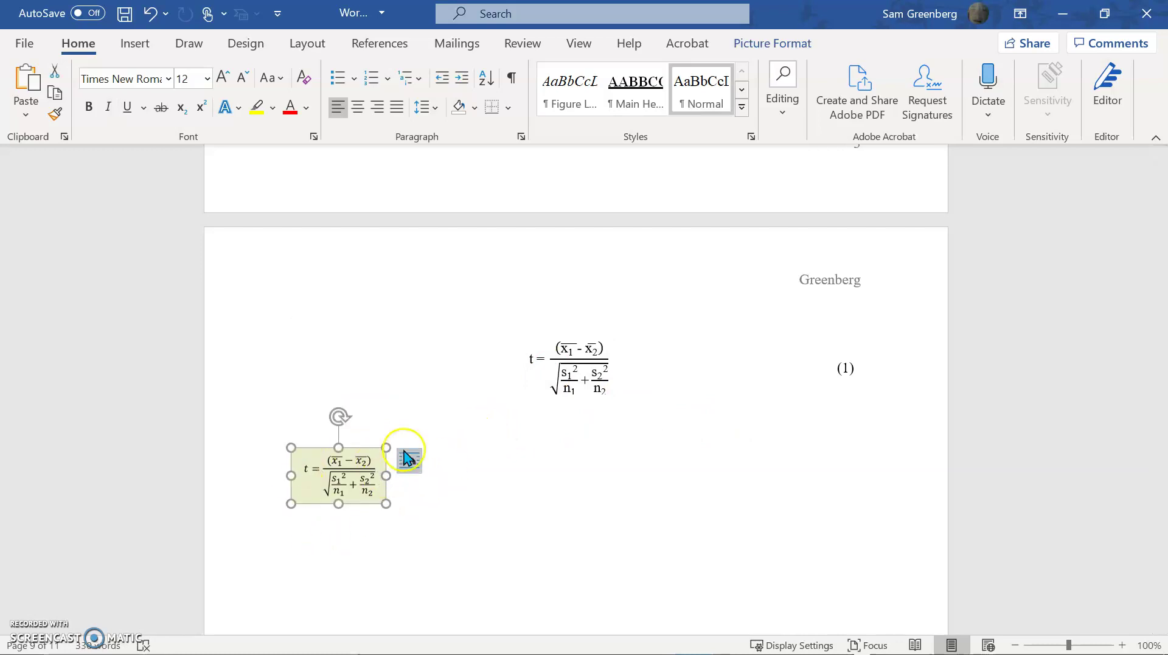
{"action": "key", "text": "ctrl+z"}
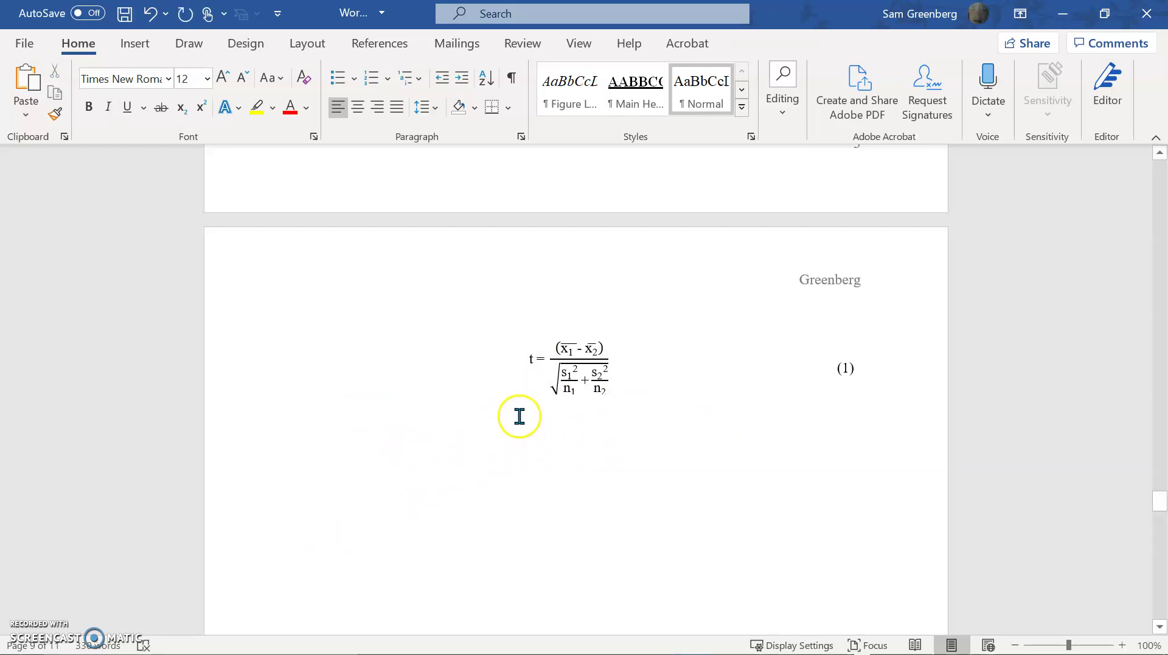
{"action": "left_click", "coordinate": [537, 493]}
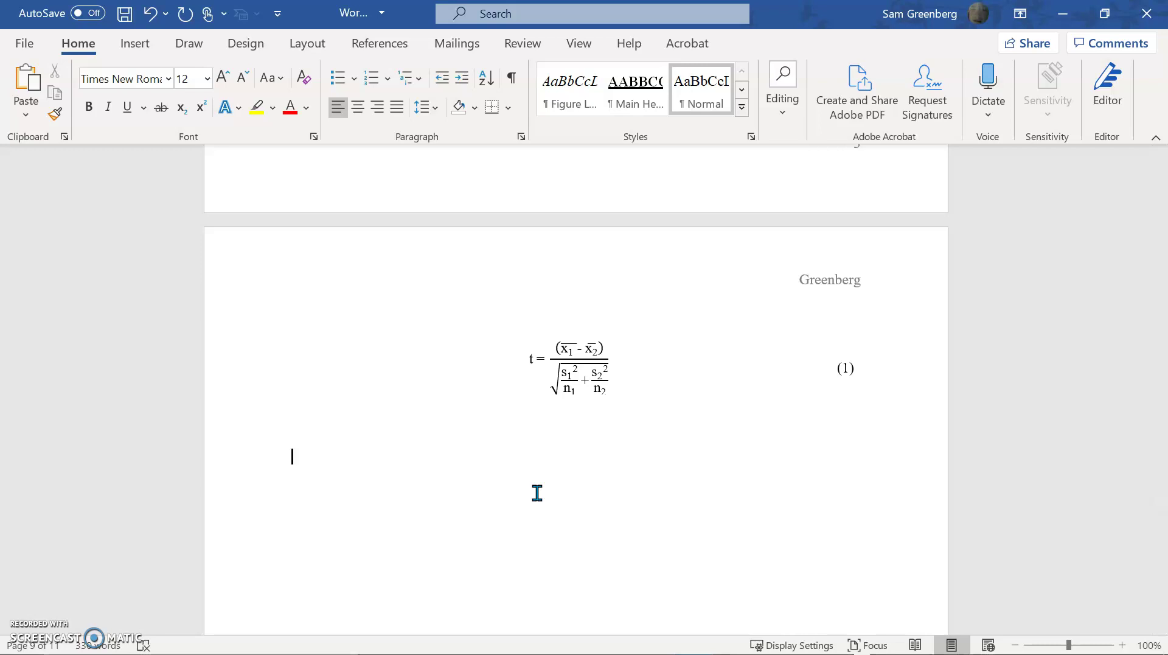
{"action": "left_click", "coordinate": [537, 483]}
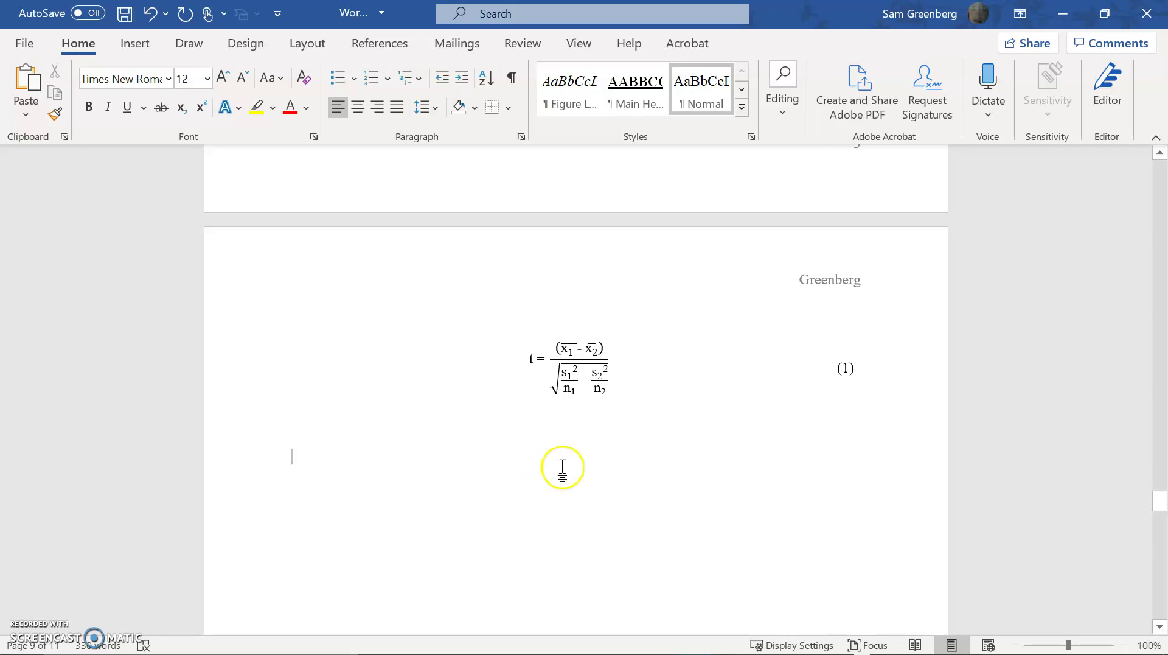